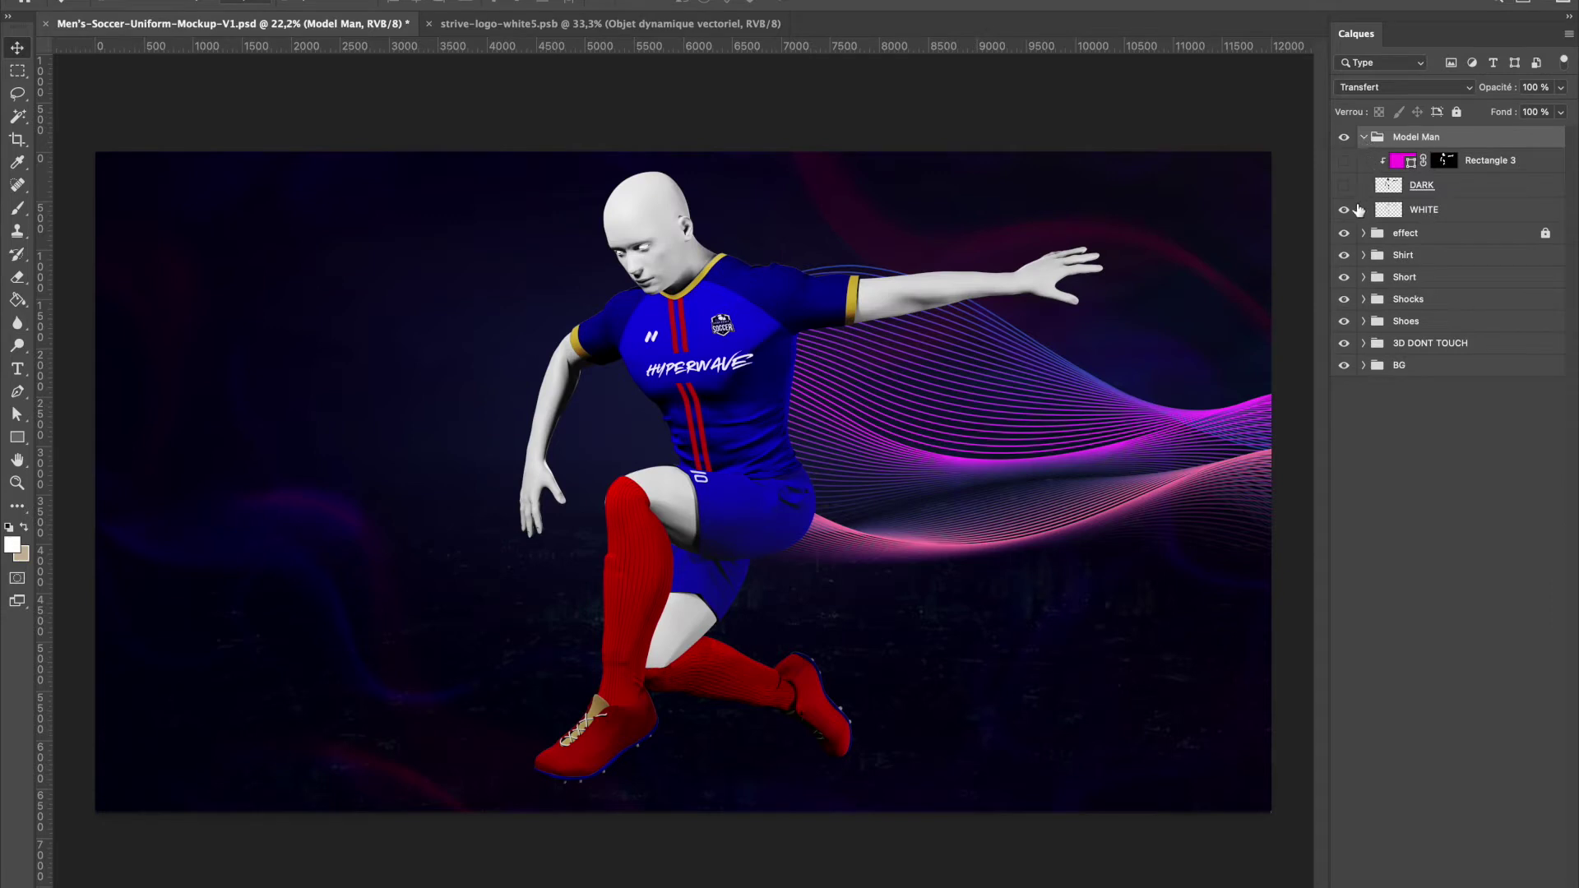
# - Switch the mannequin's skin in the Model Man group by hiding the WHITE layer and showing the DARK layer
pyautogui.click(1344, 211)
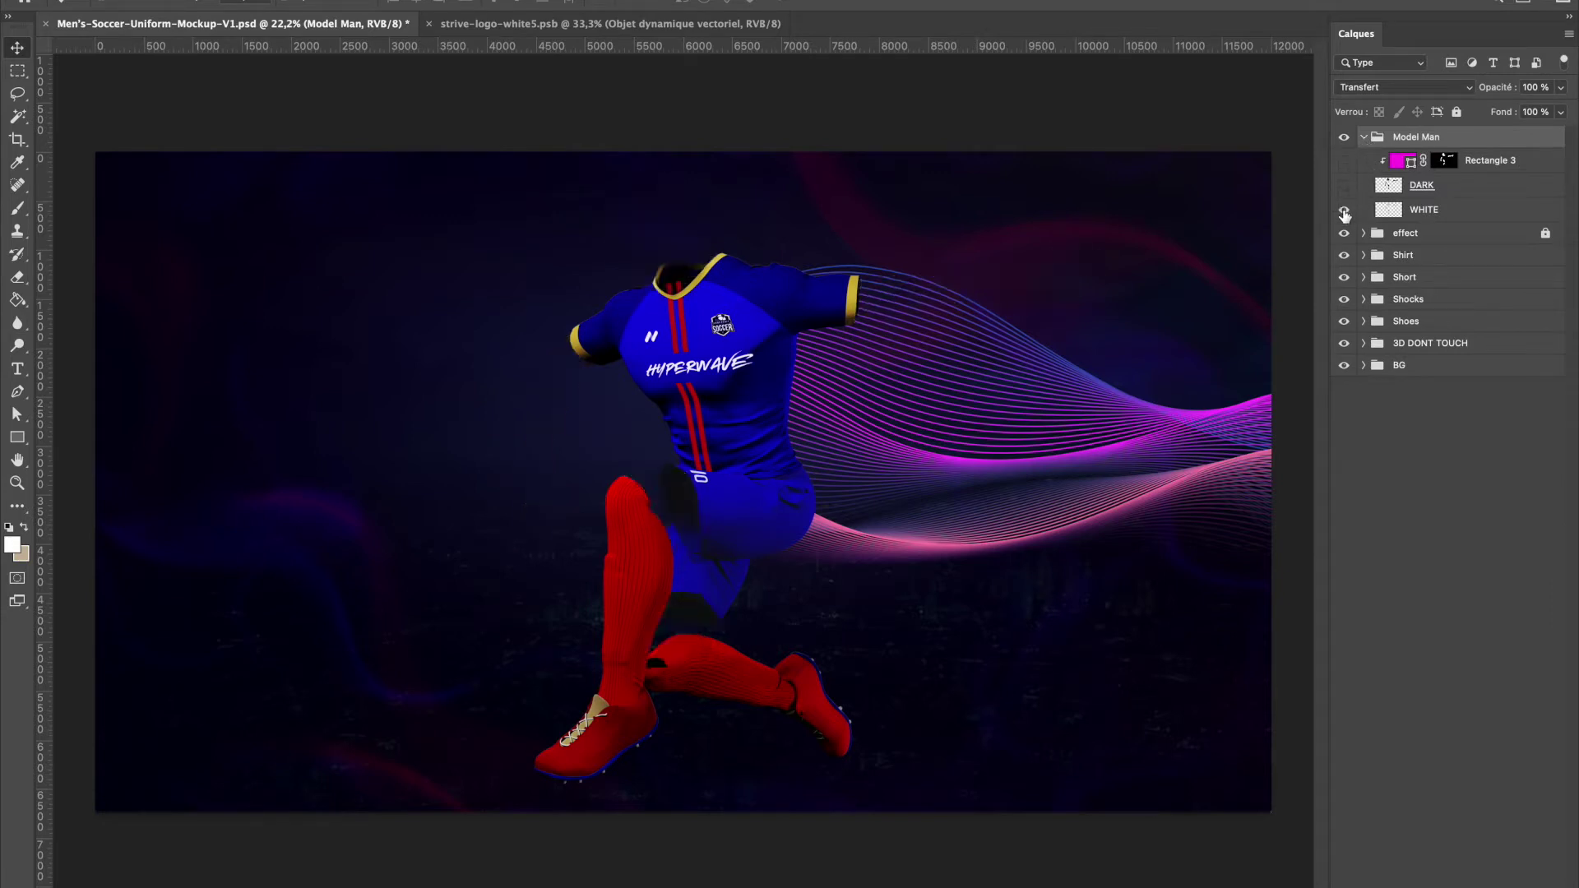
pyautogui.click(1343, 211)
pyautogui.click(1346, 212)
pyautogui.click(1345, 187)
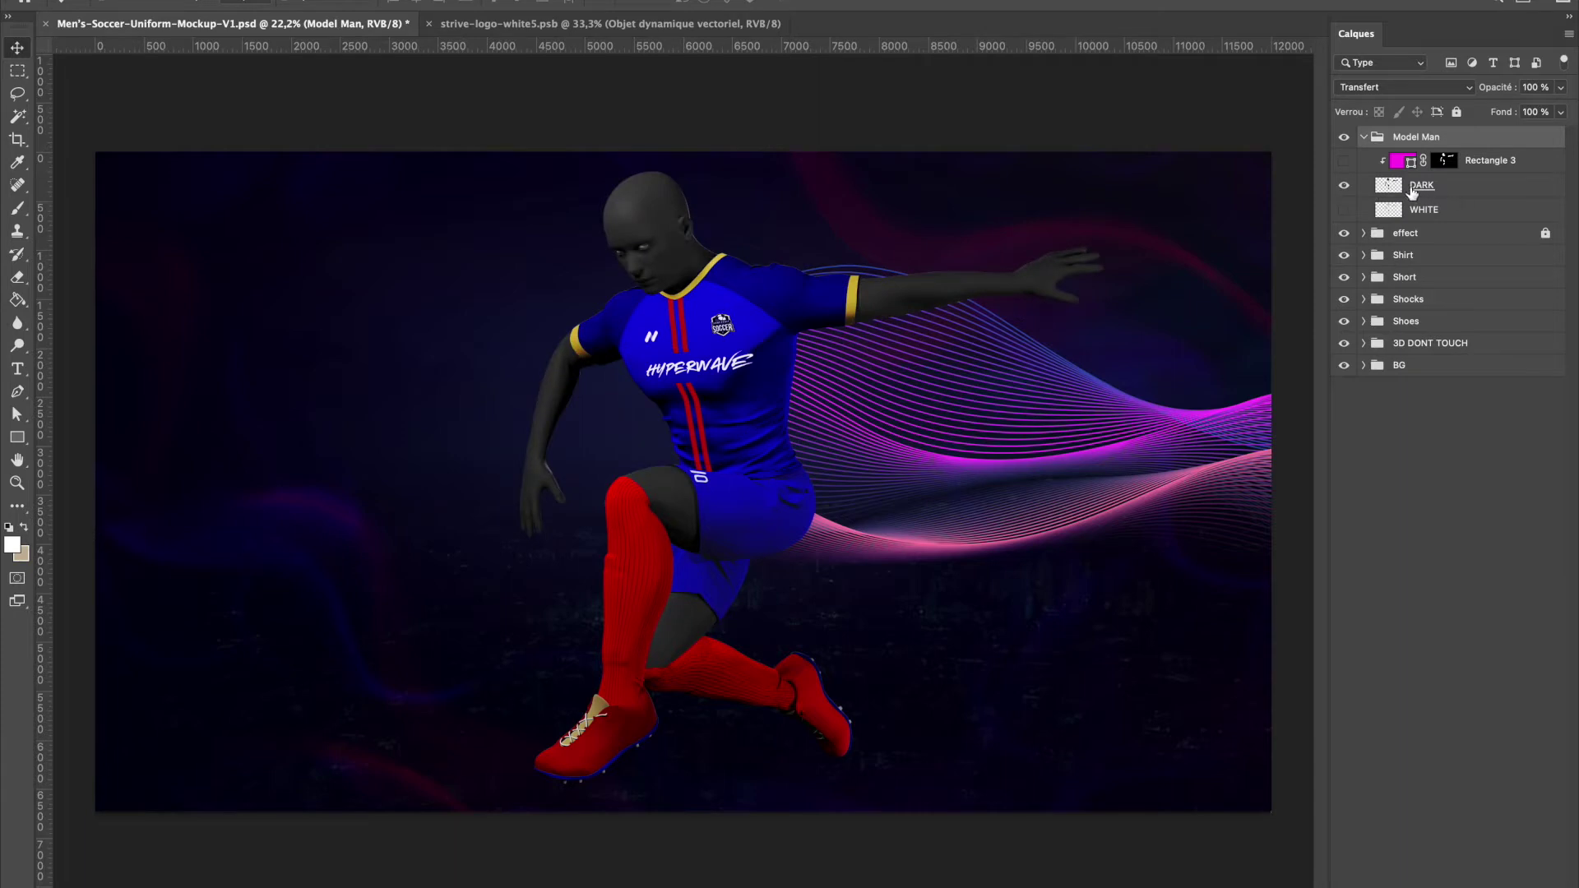
# - Show the Rectangle 3 tint layer and try red ff0000, blue 0018ff and green 00ff00 as its fill, then cancel the colour change
pyautogui.click(1344, 162)
pyautogui.doubleClick(1400, 162)
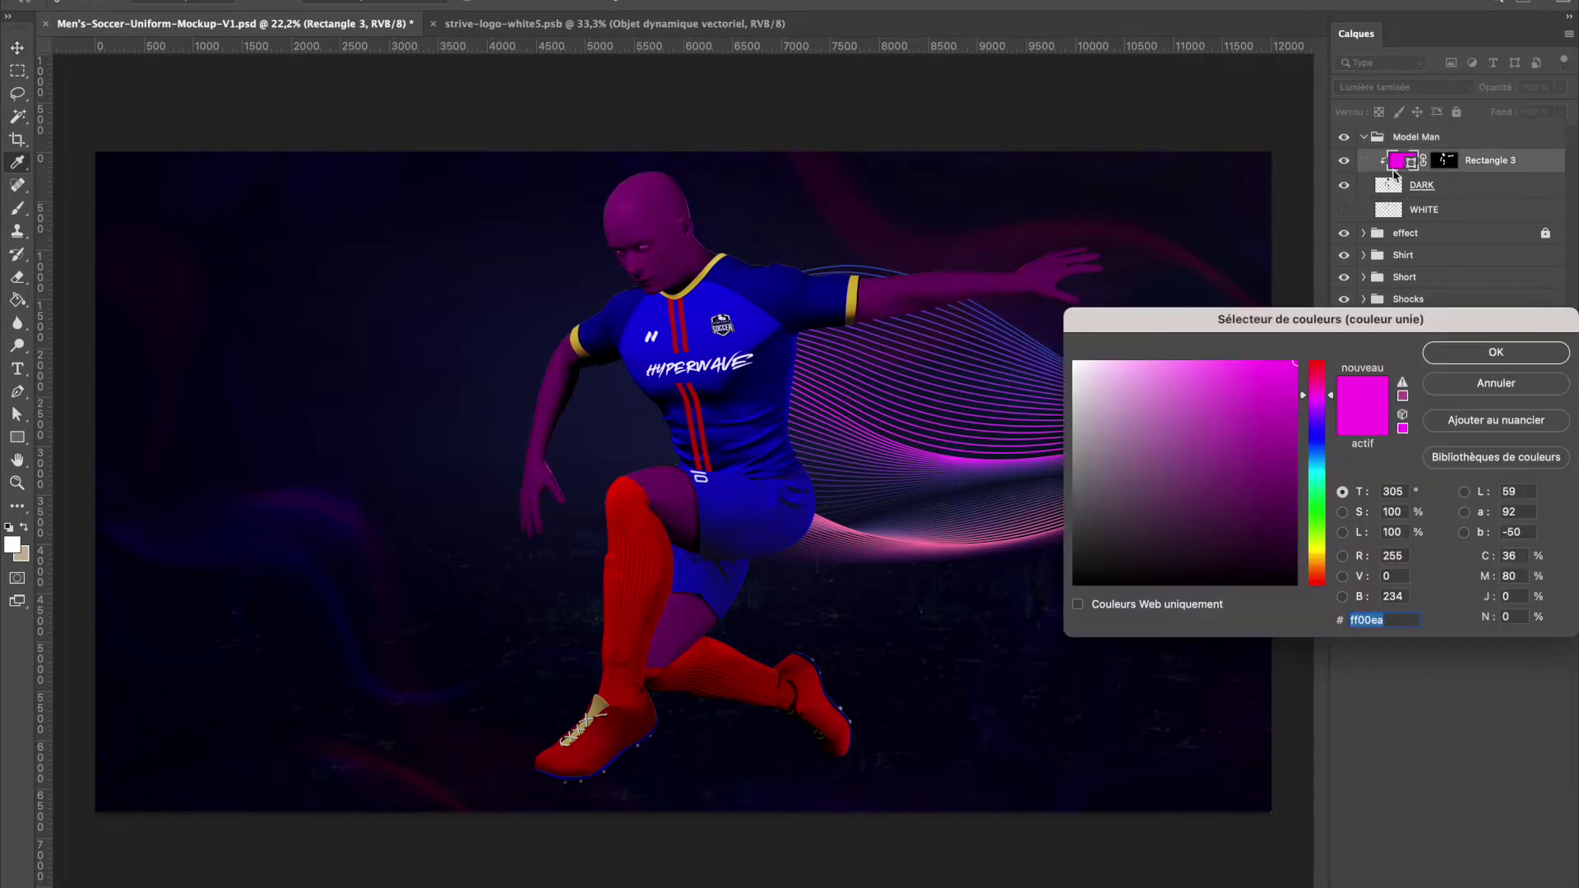
pyautogui.moveTo(1317, 394); pyautogui.dragTo(1325, 337)
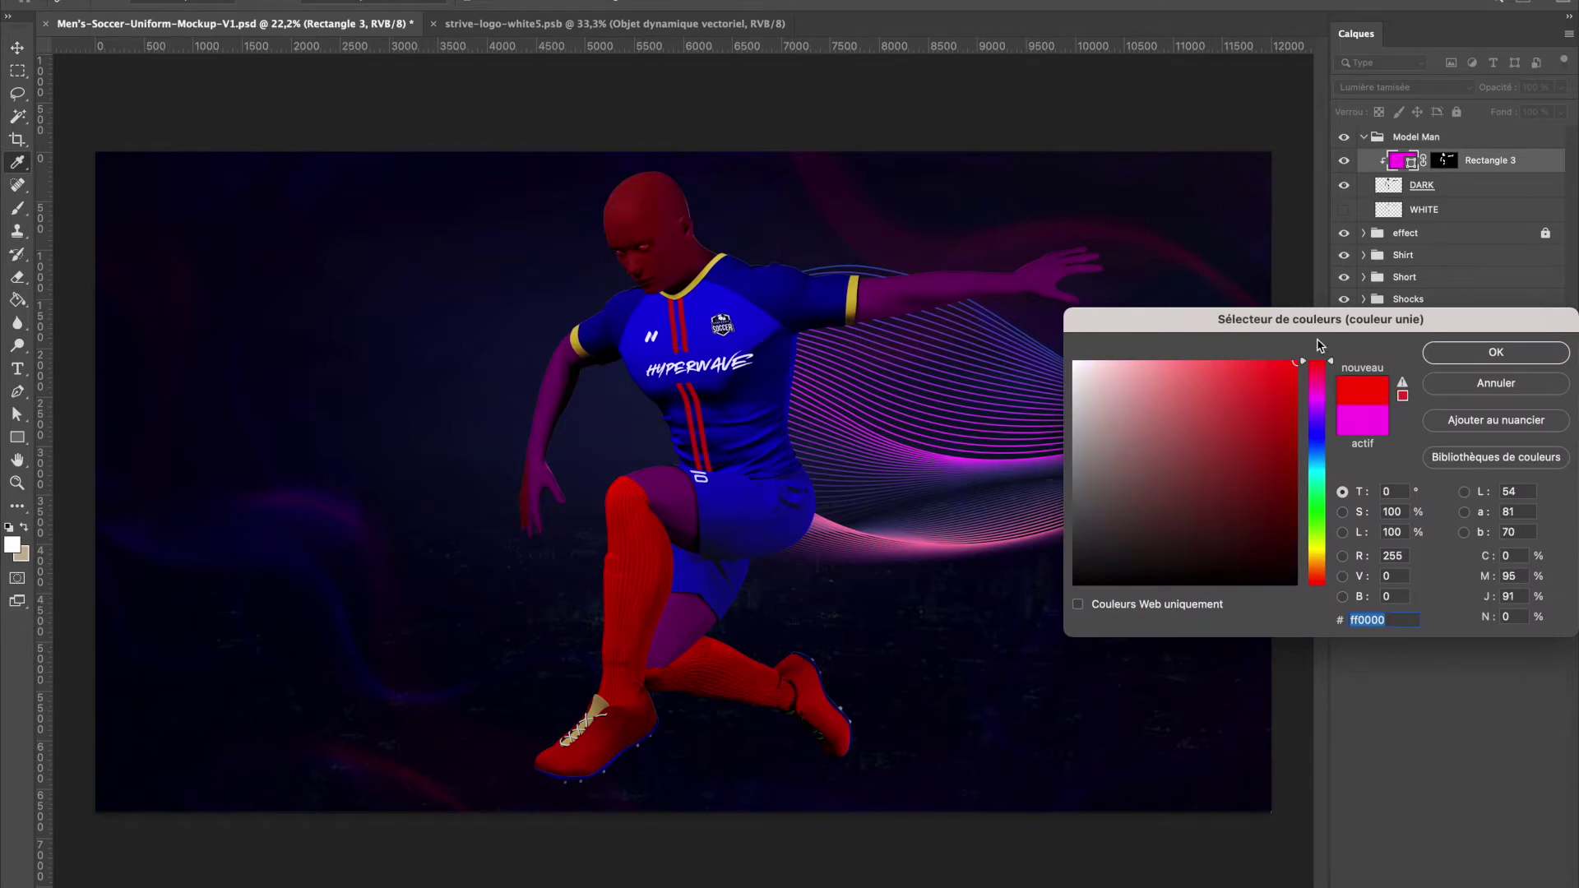
pyautogui.click(1318, 441)
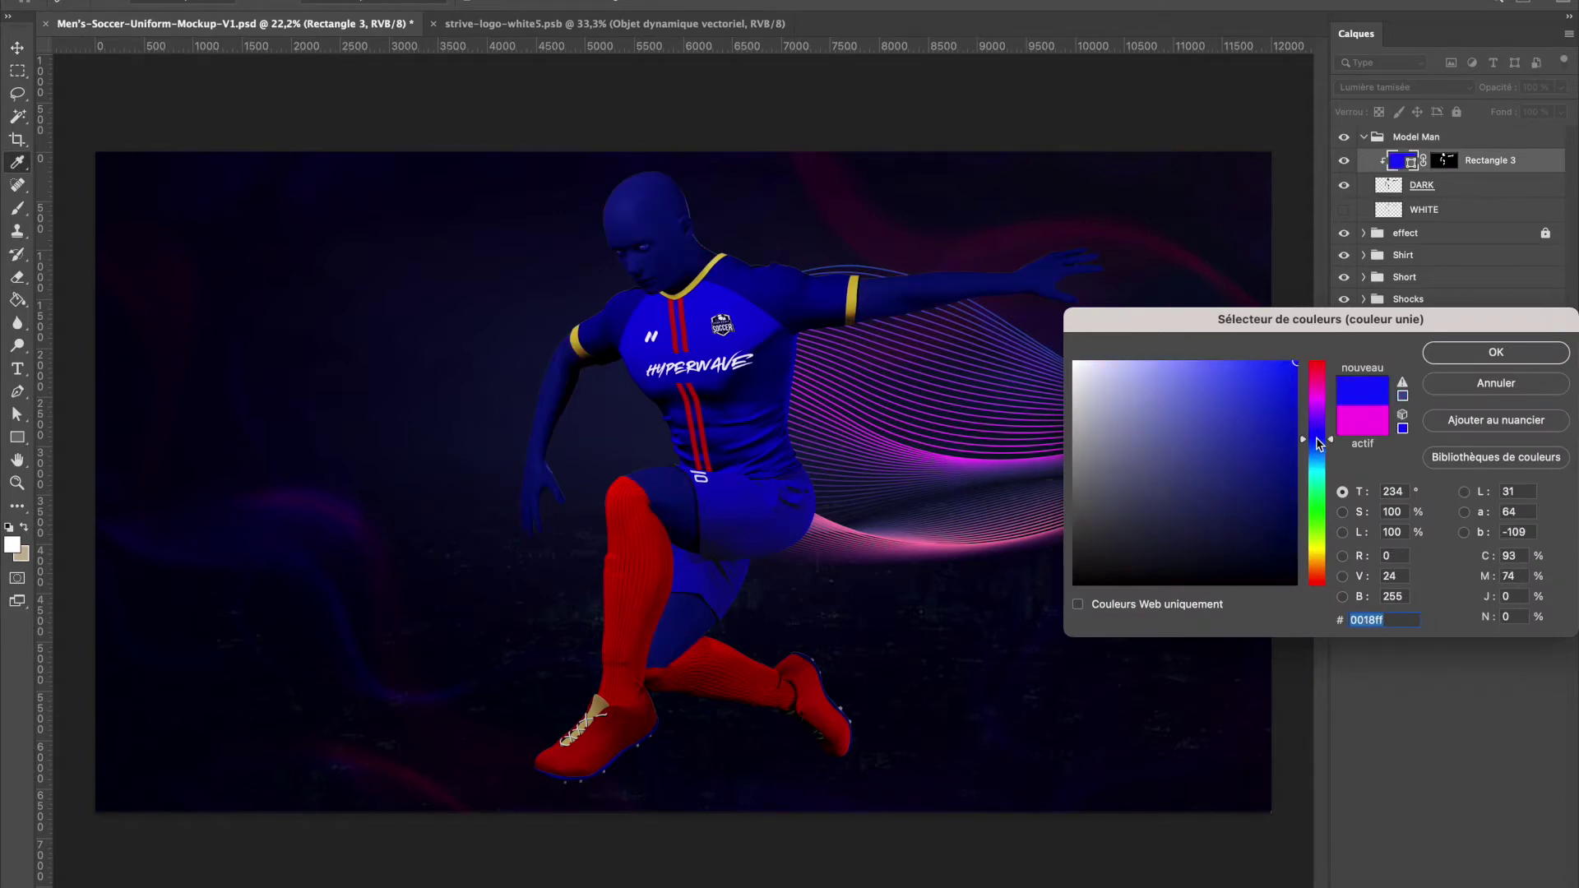
pyautogui.click(1321, 513)
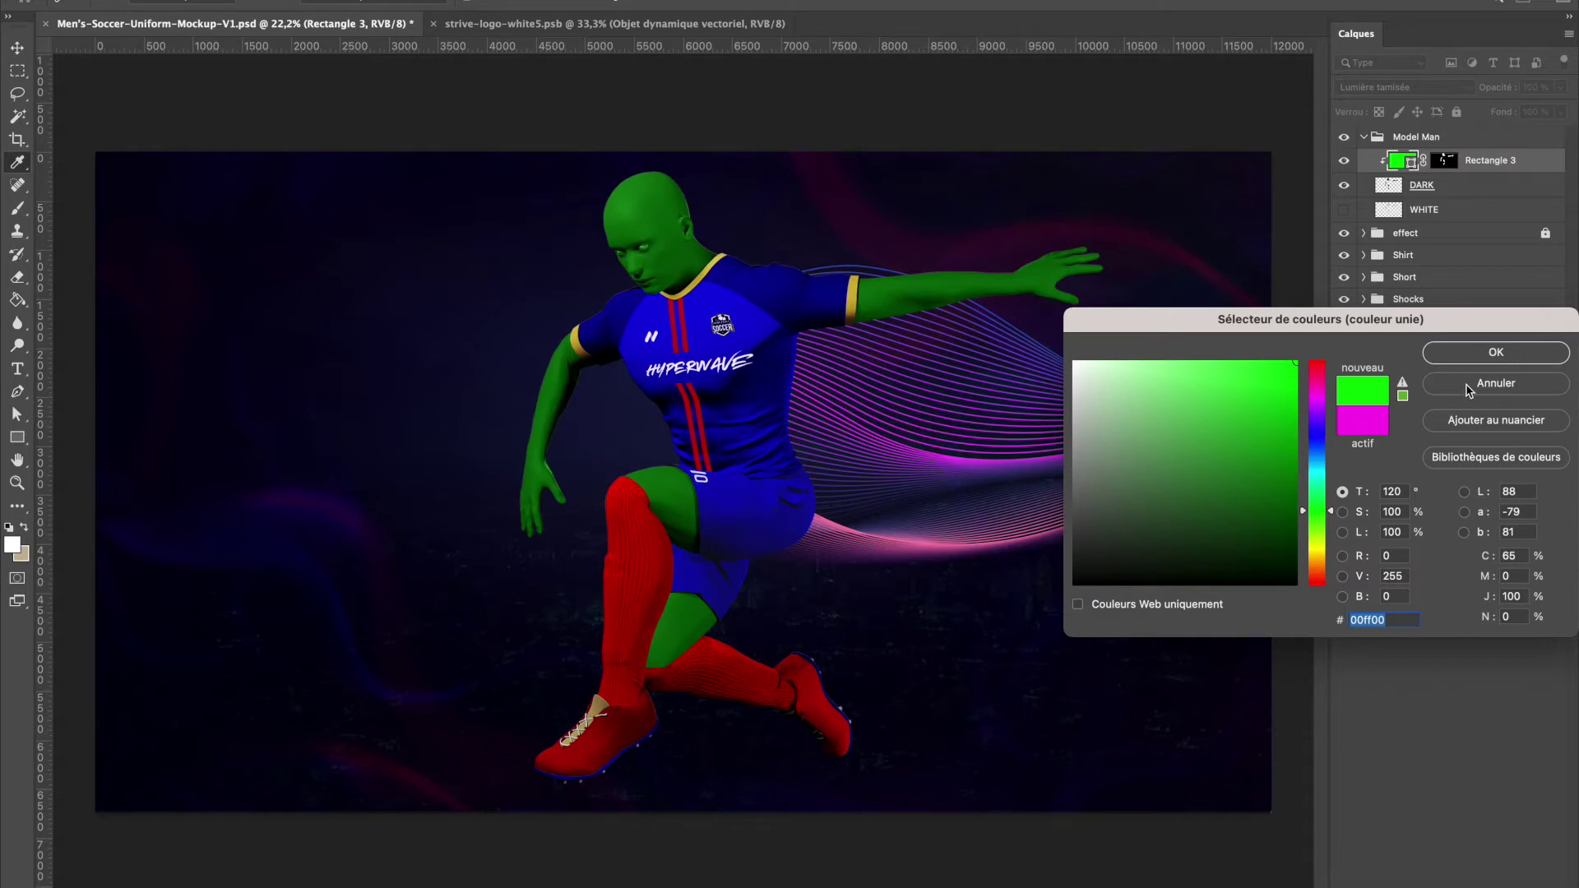
pyautogui.click(1469, 390)
# - Hide the Rectangle 3 and DARK layers, show the WHITE layer, and collapse the Model Man group
pyautogui.moveTo(1343, 170); pyautogui.dragTo(1346, 194)
pyautogui.click(1344, 211)
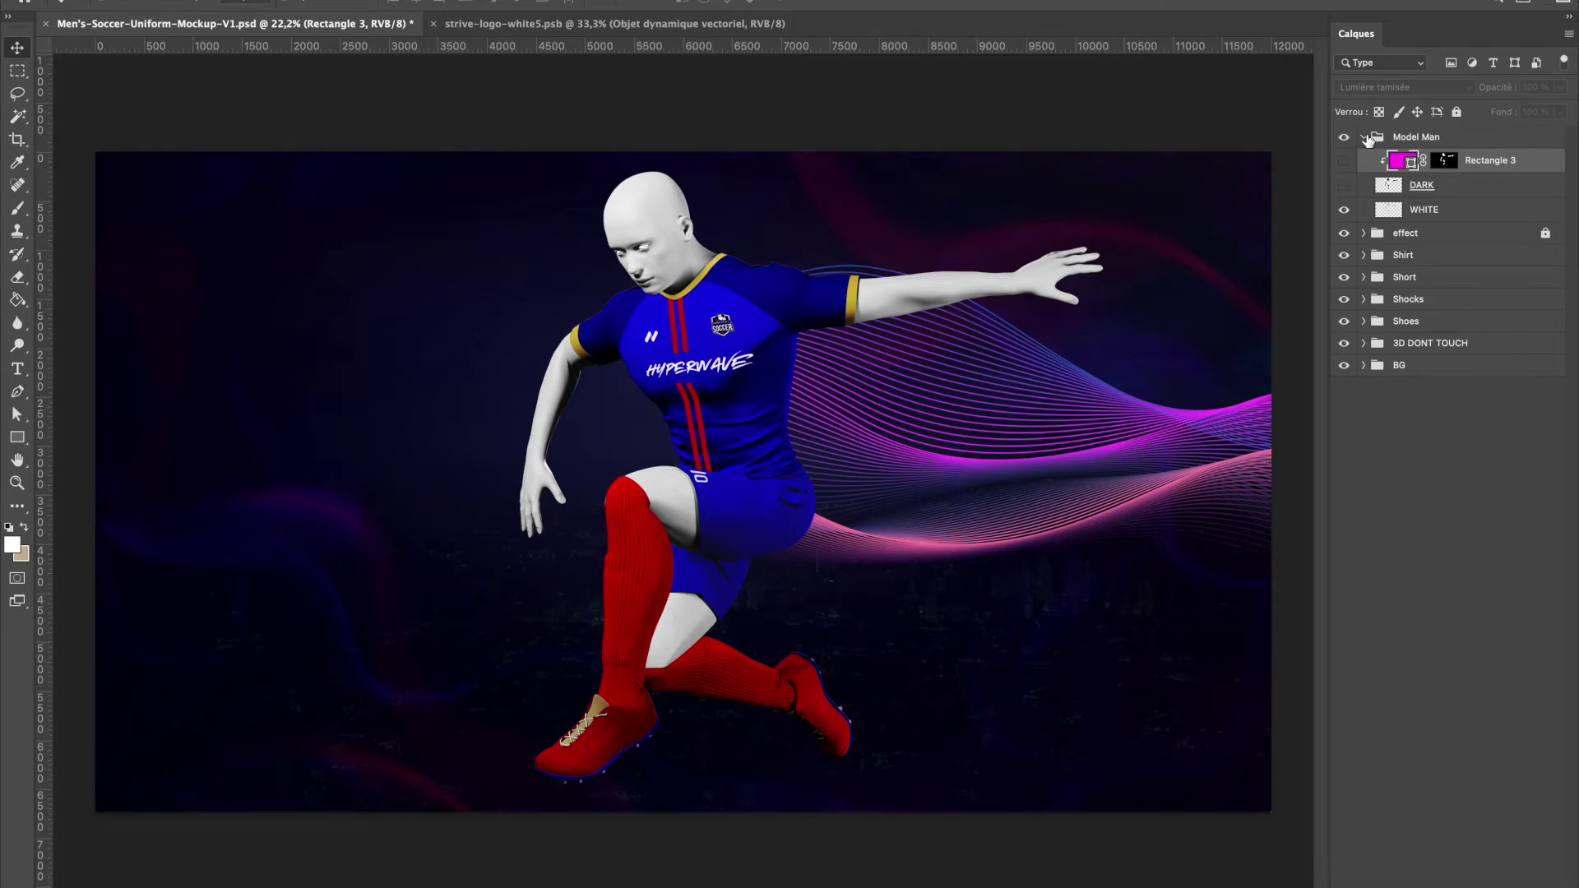
pyautogui.click(1365, 139)
# - Inspect the contents of the effect group and toggle the group's lock off and back on
pyautogui.click(1401, 162)
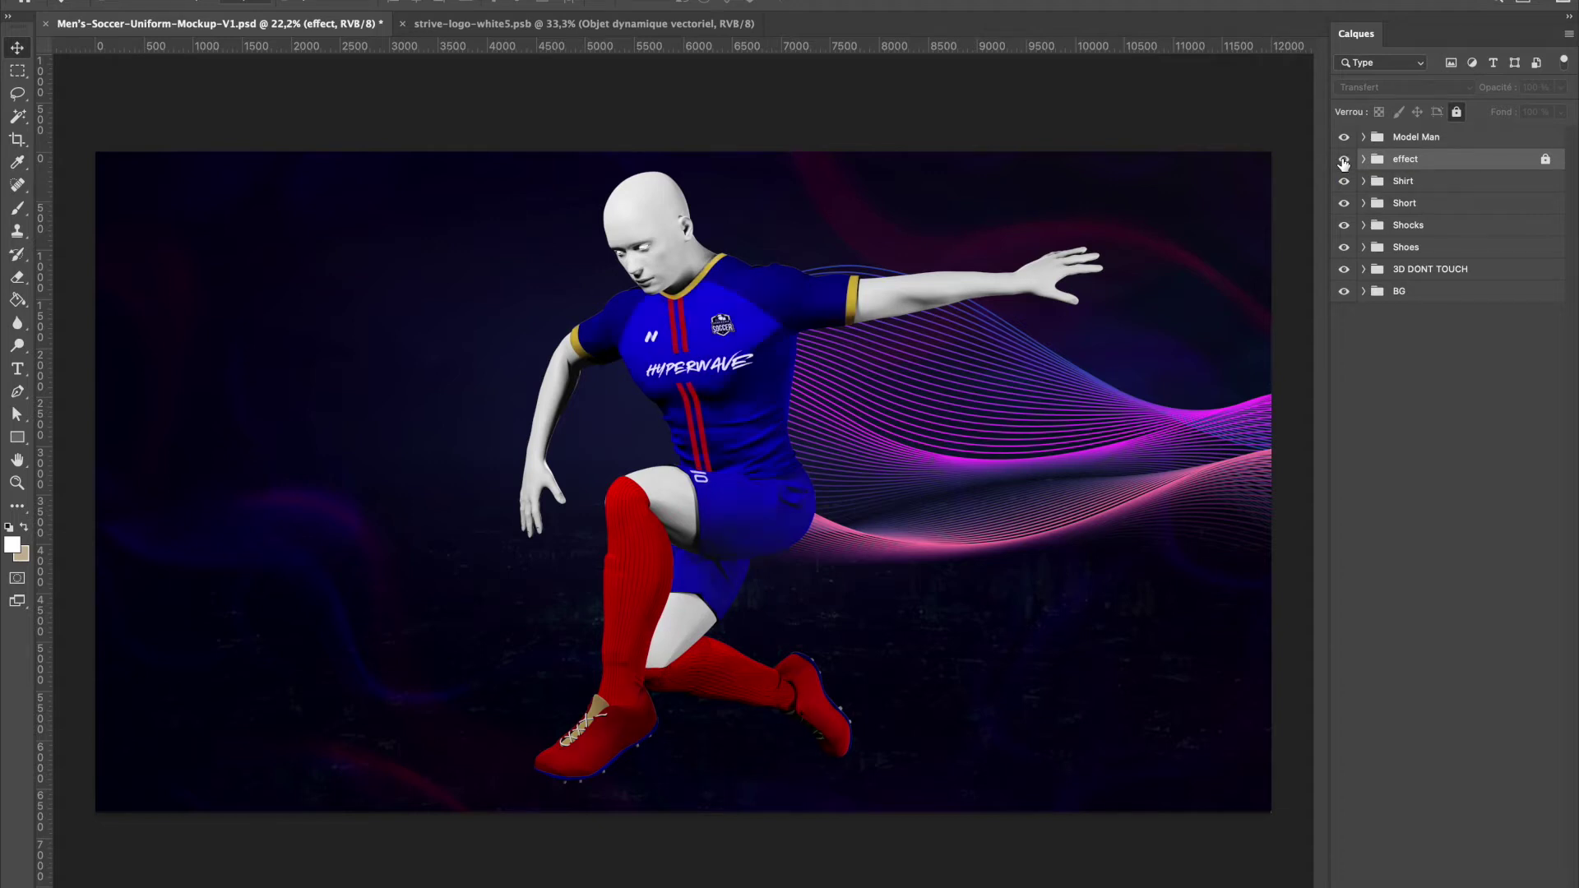
pyautogui.click(1364, 160)
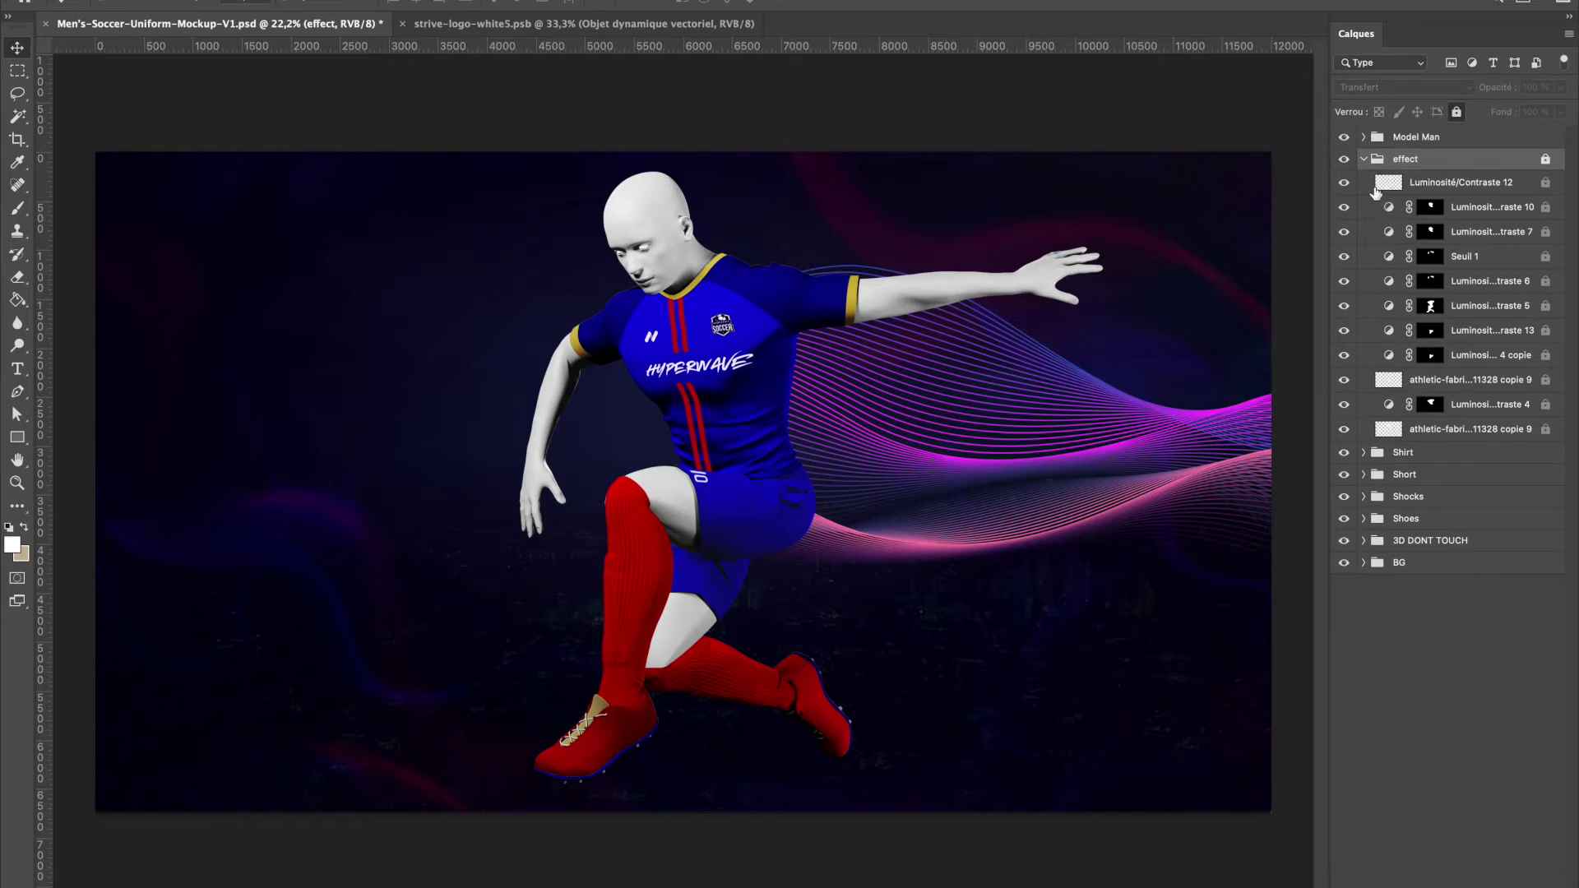
pyautogui.click(1364, 160)
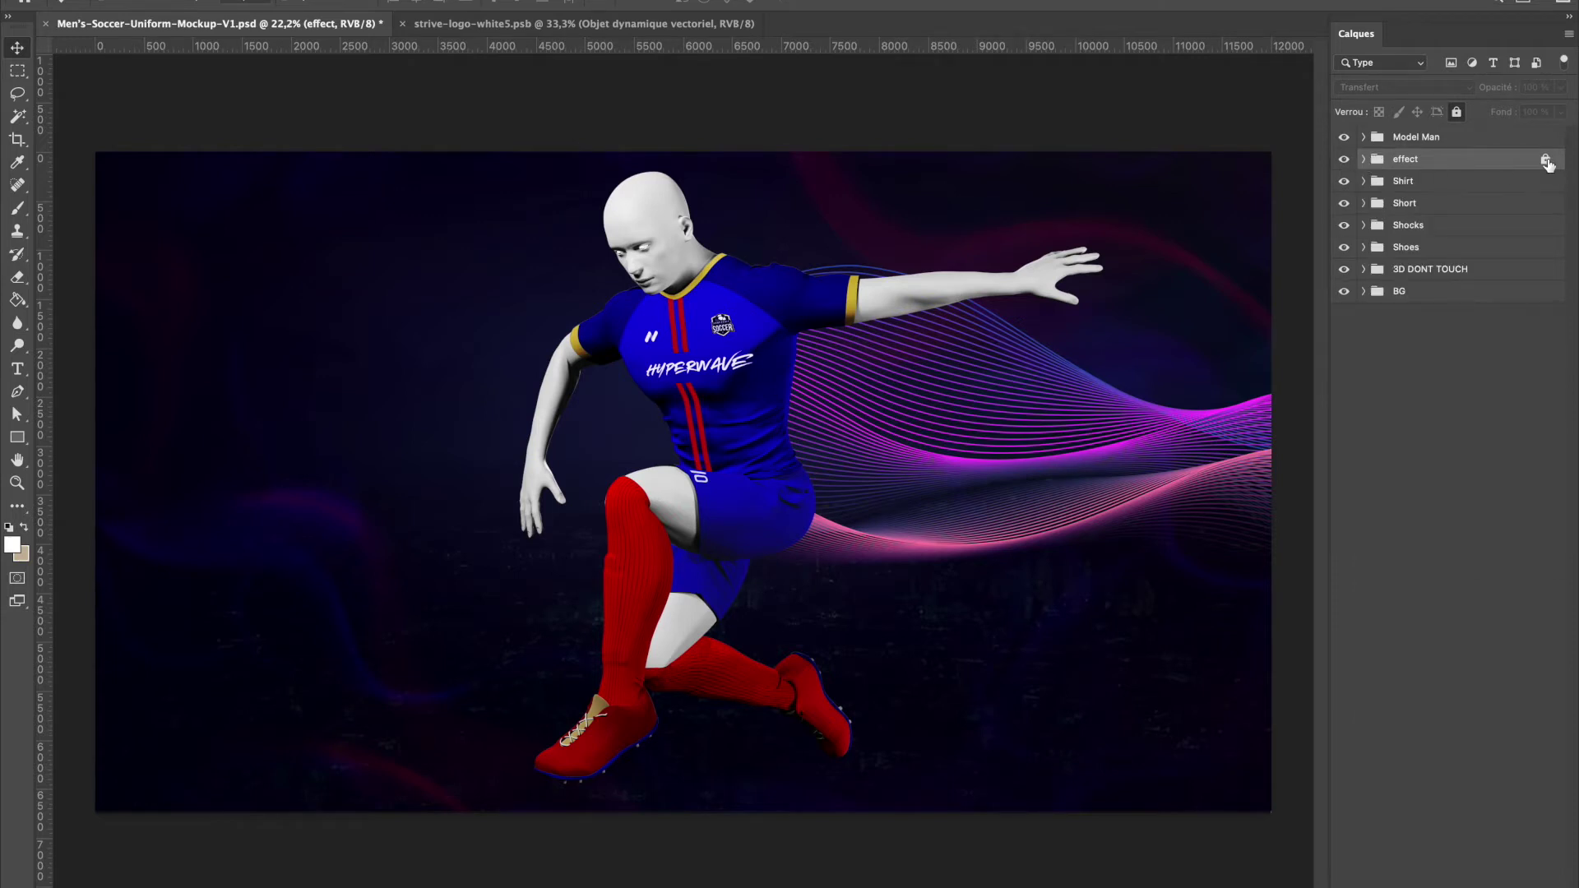
pyautogui.click(1457, 113)
pyautogui.click(1458, 113)
# - Expand the Shirt group and toggle the YOUR DESIGN layer's visibility to compare the shirt with and without its design
pyautogui.click(1401, 183)
pyautogui.click(1363, 182)
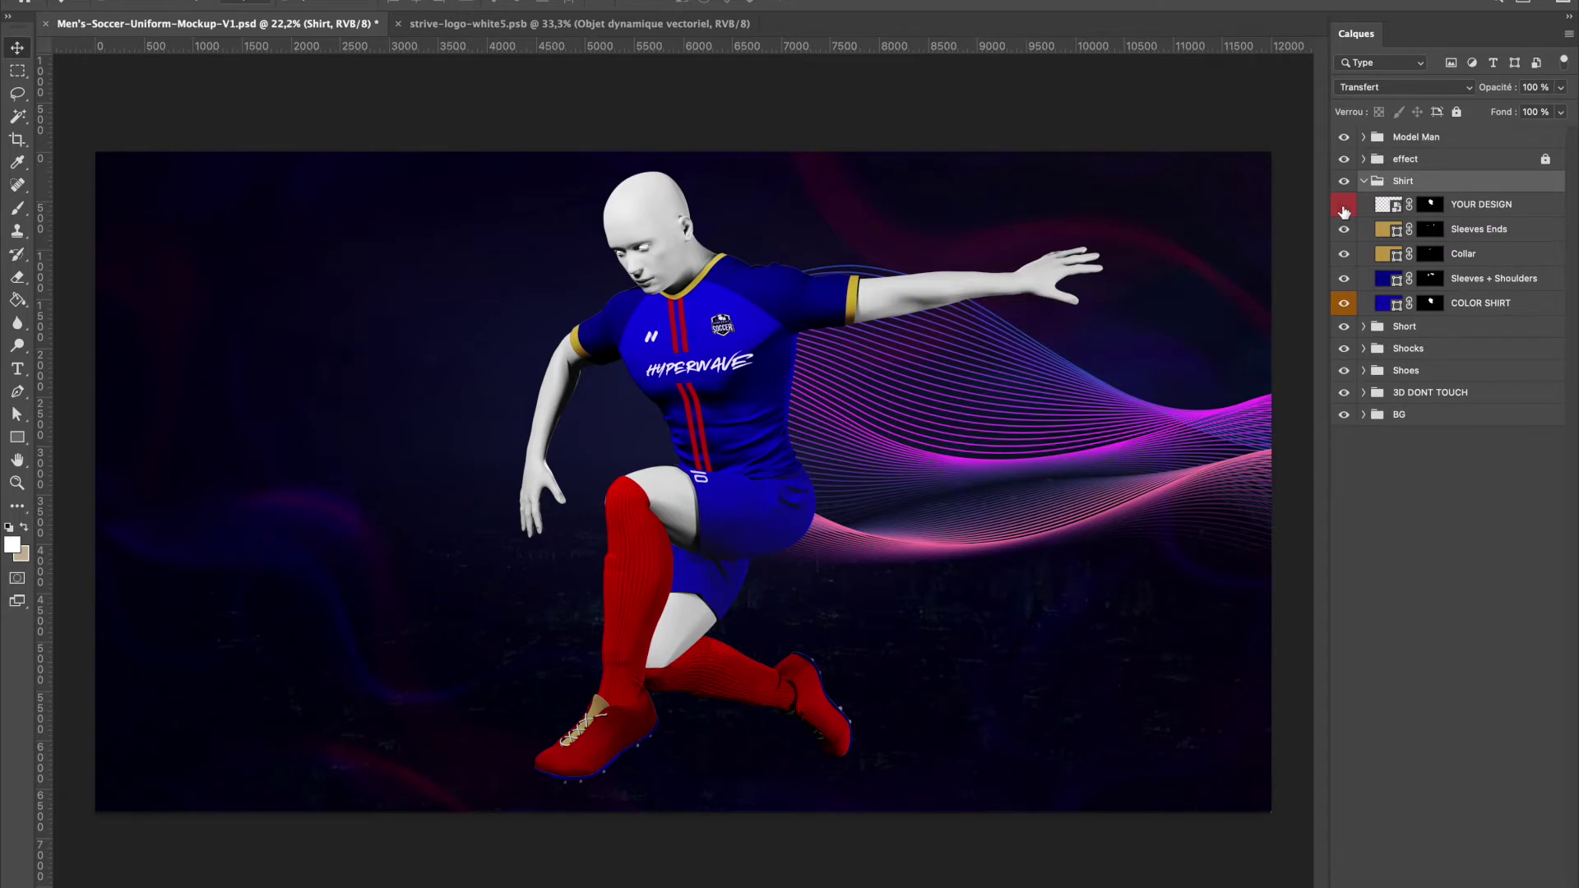
pyautogui.click(1344, 207)
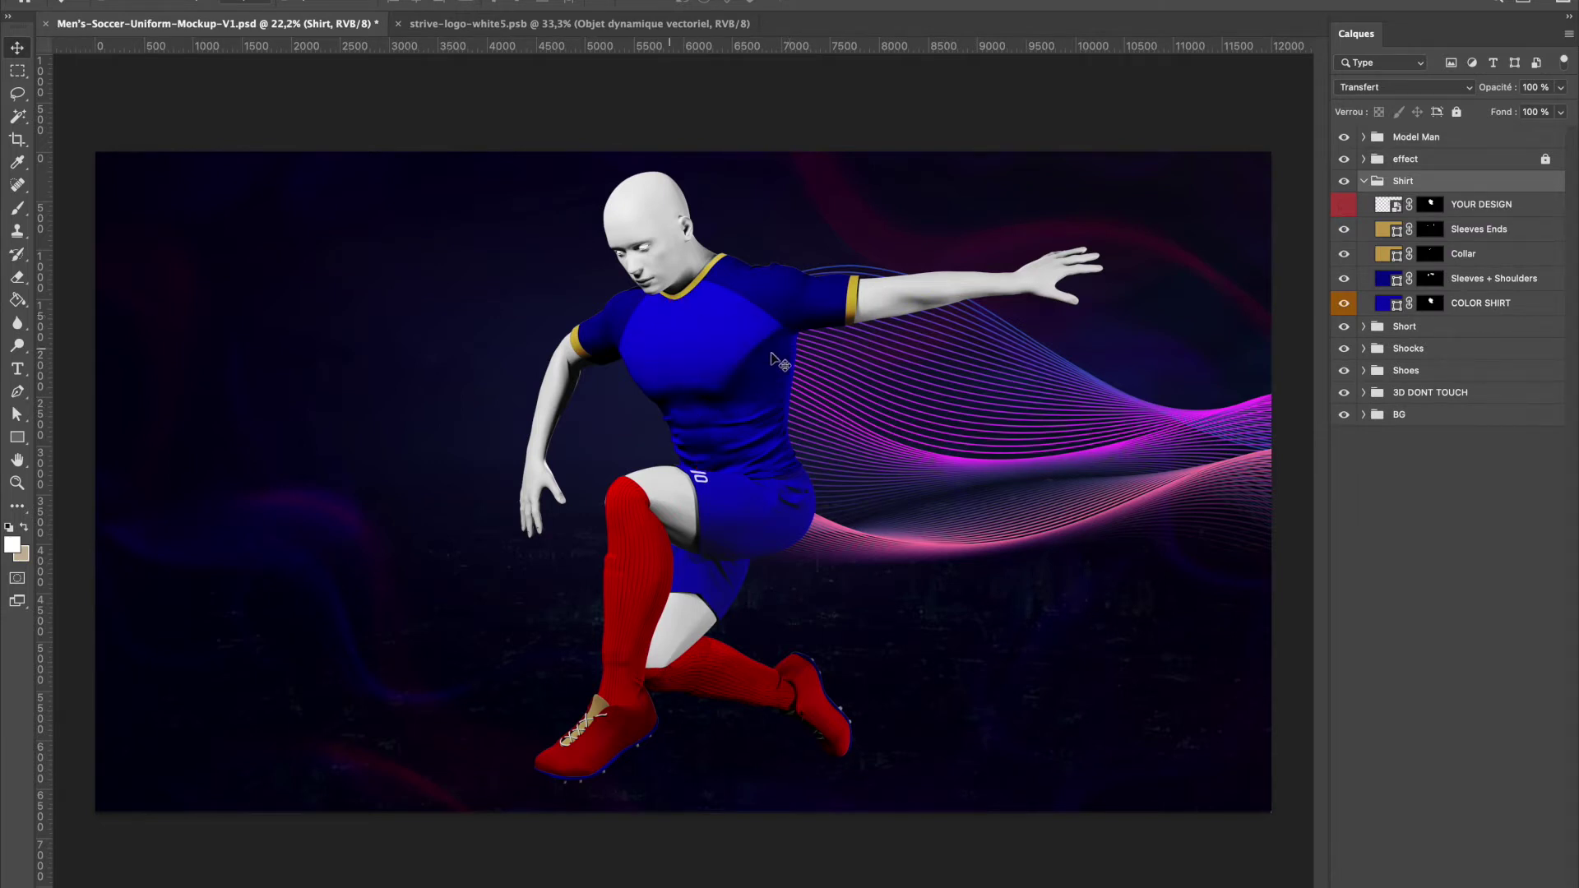
pyautogui.click(1346, 207)
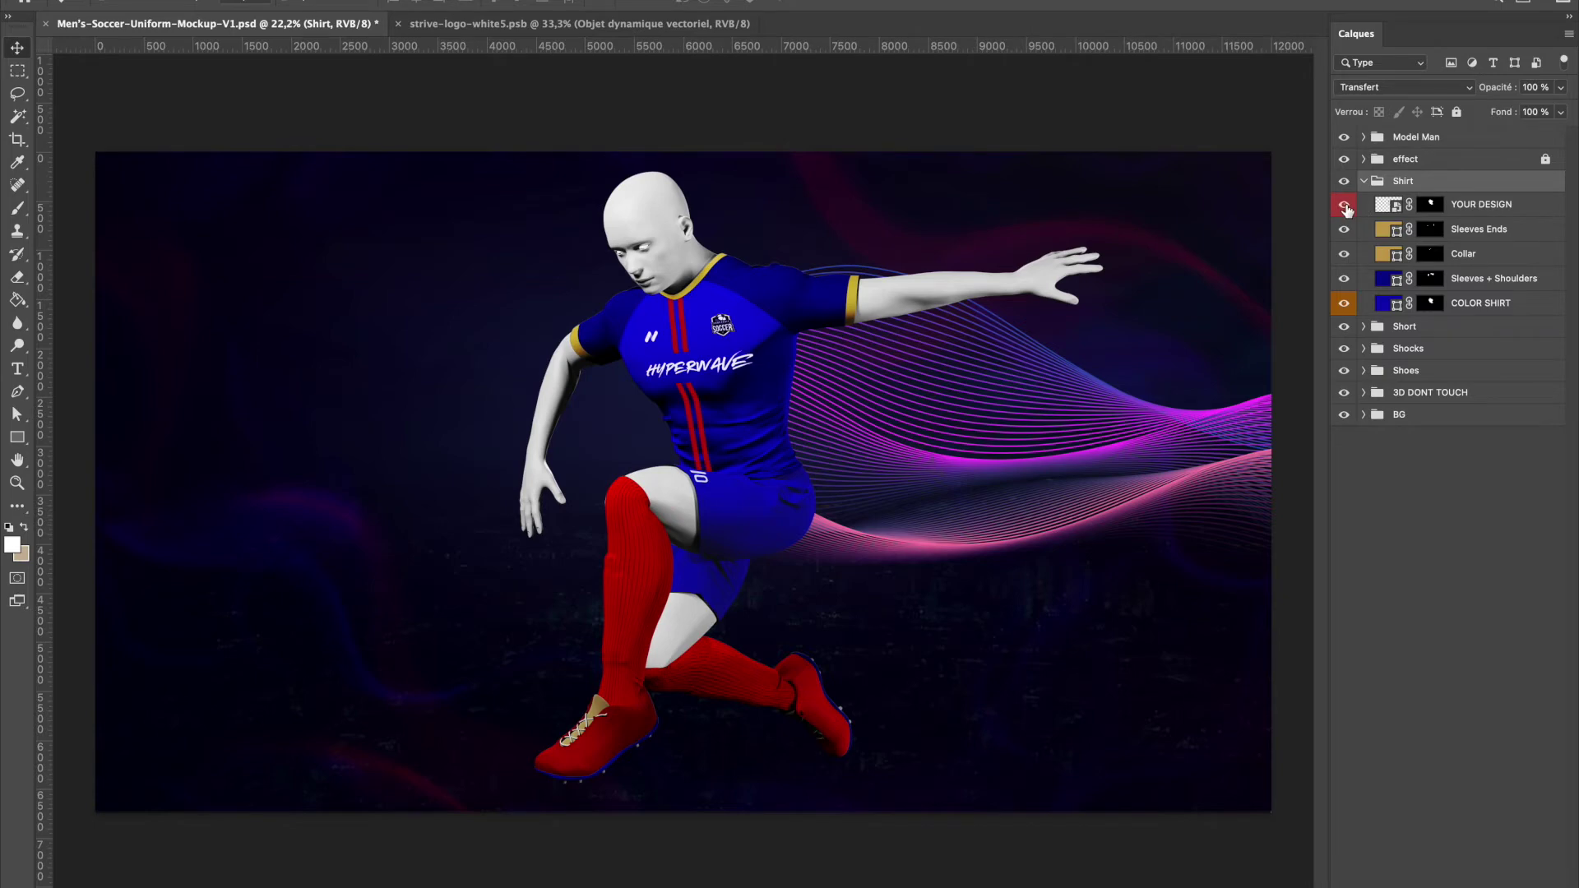
# - Hide the soccer badge layer inside the YOUR DESIGN smart object, save it, and return to the mockup document
pyautogui.doubleClick(1389, 206)
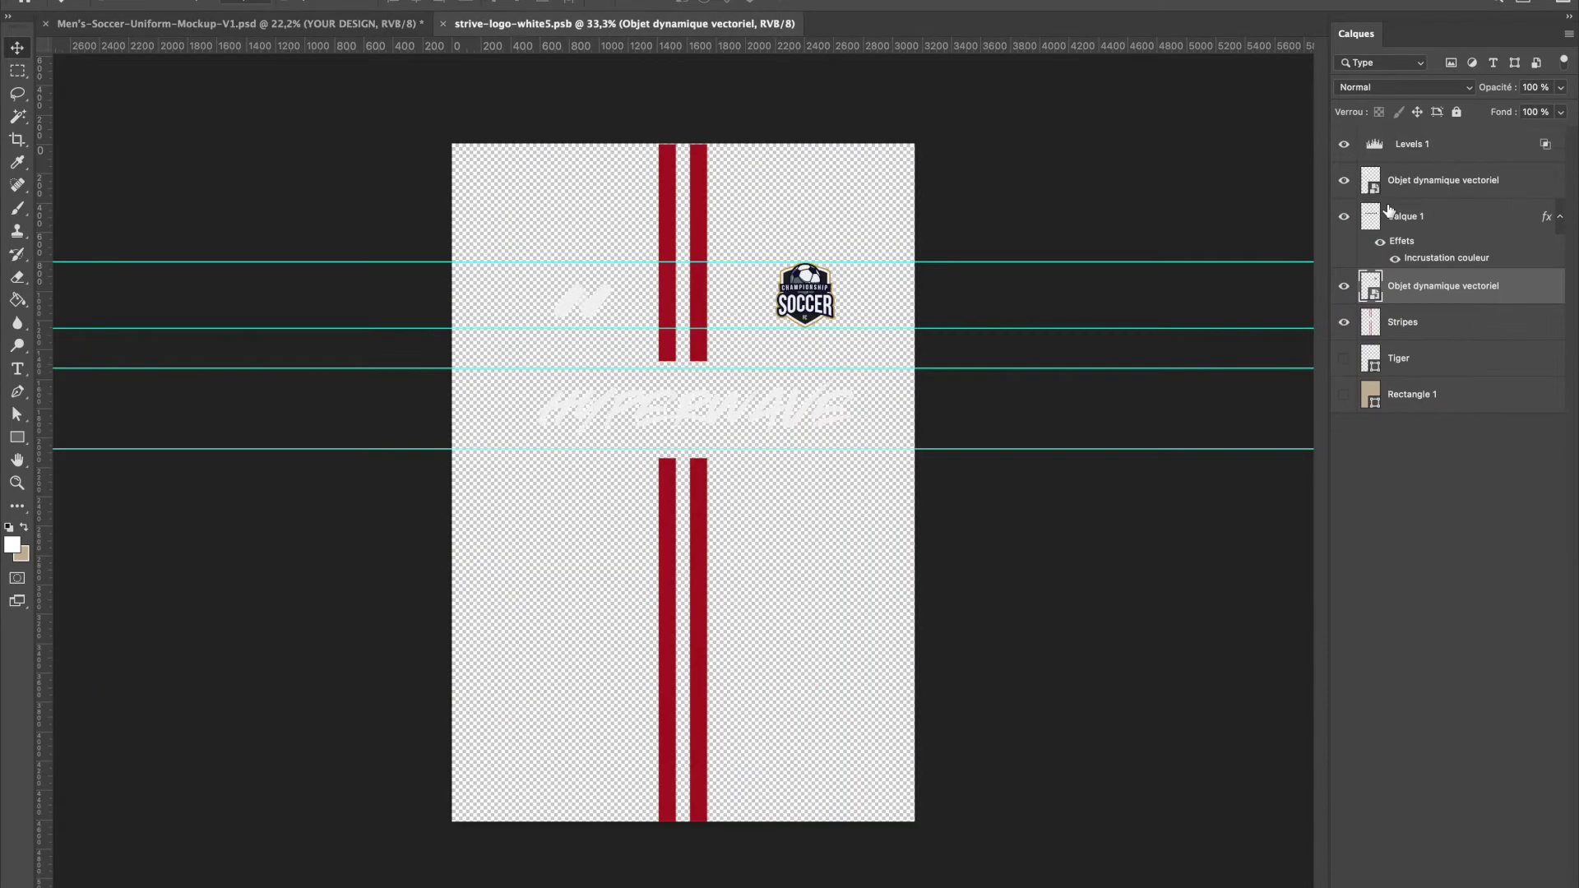
pyautogui.click(1344, 286)
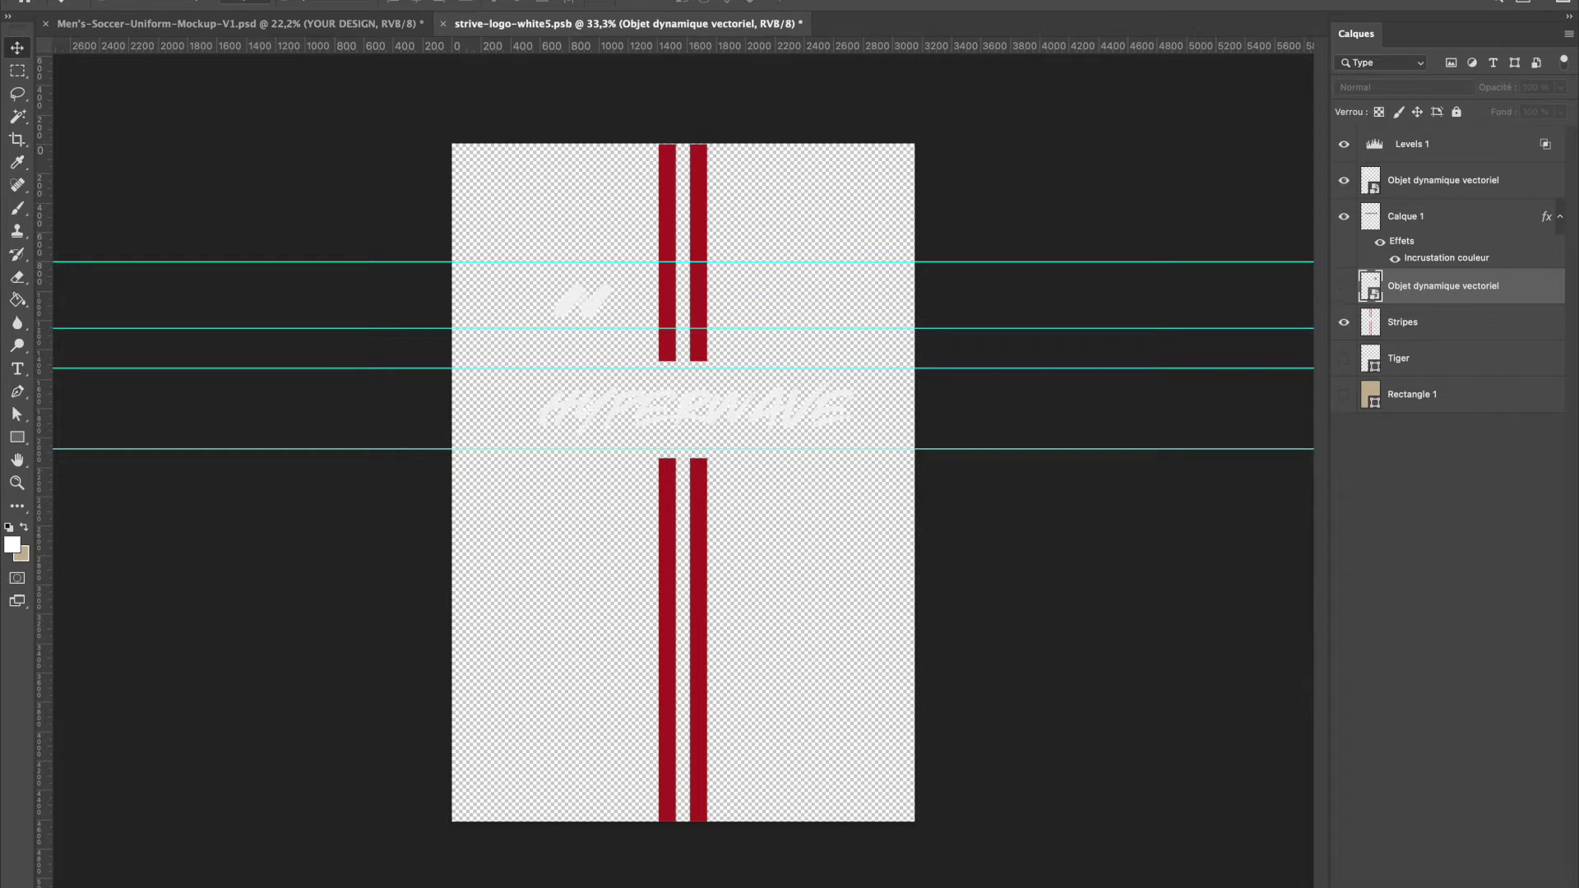
pyautogui.click(135, 0)
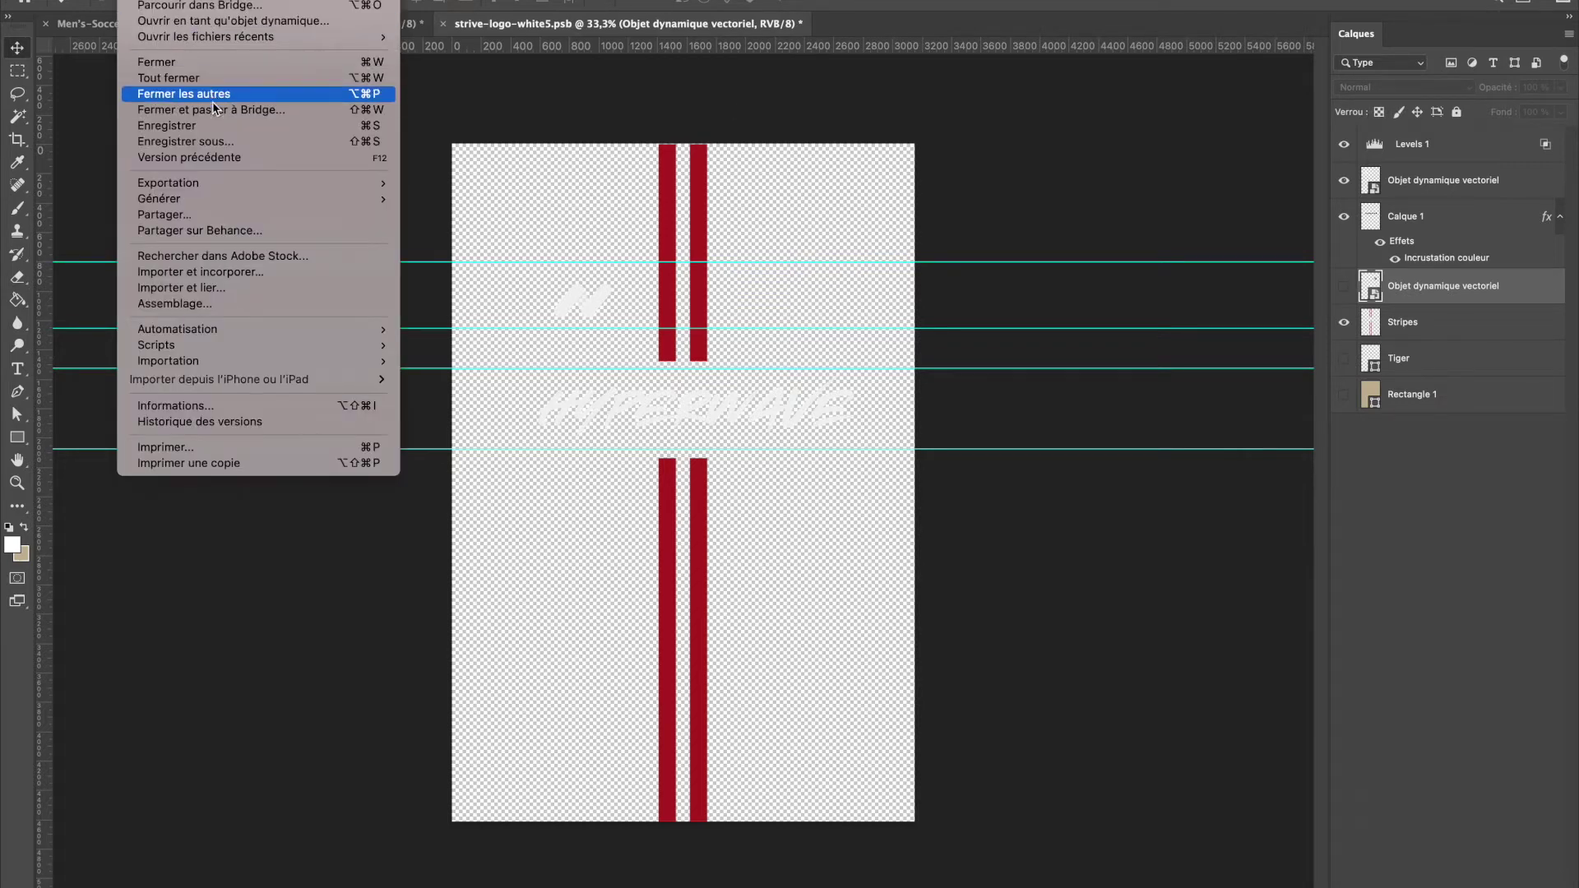
pyautogui.click(216, 125)
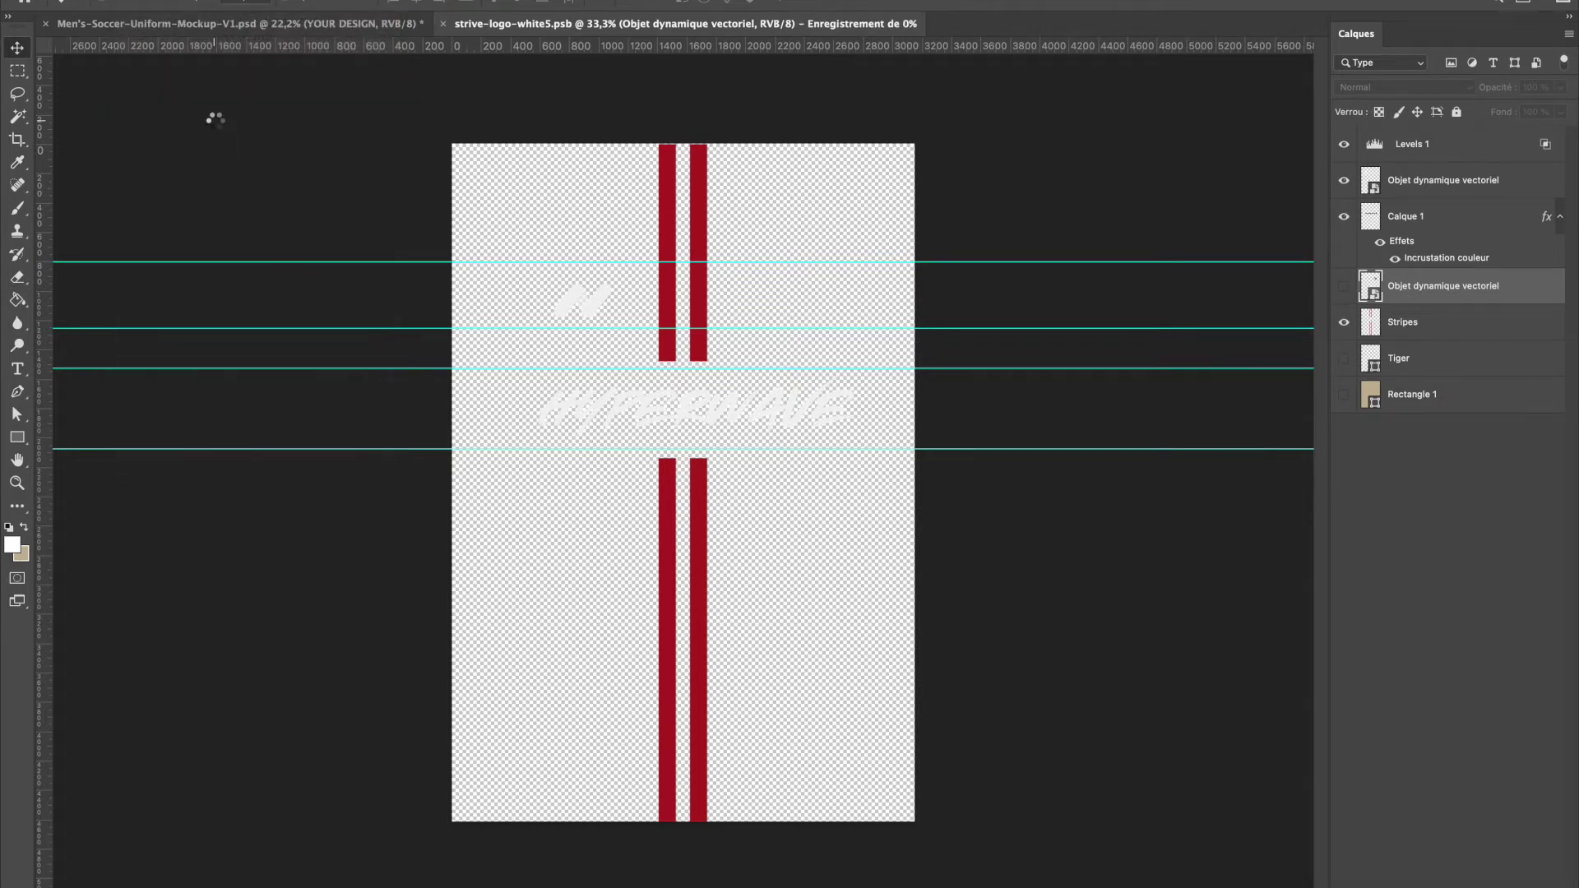
pyautogui.click(289, 27)
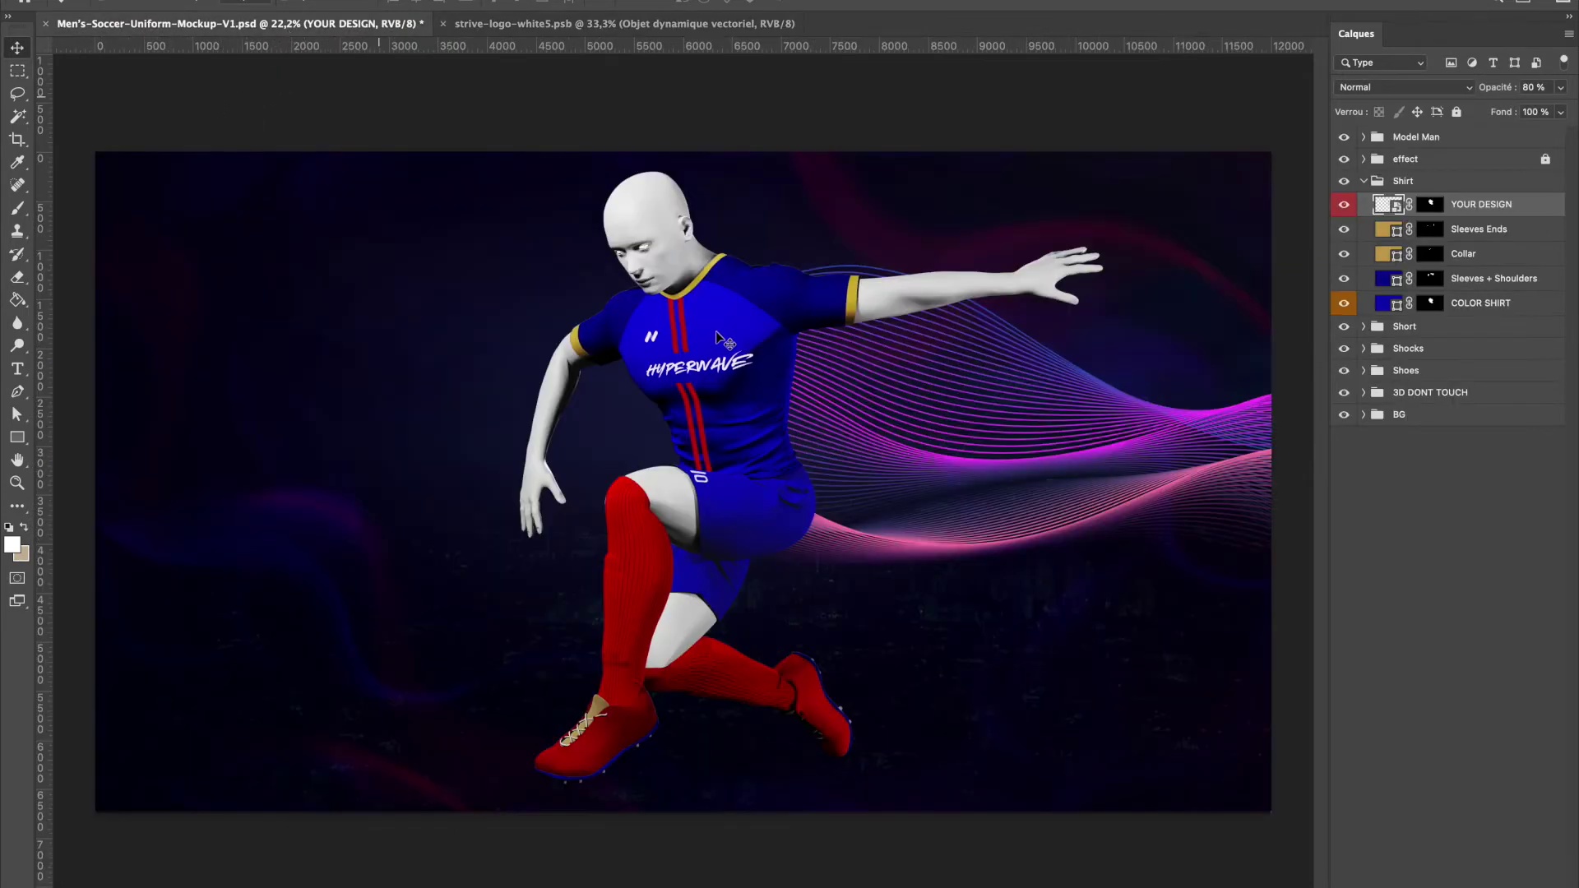
# - Show the soccer badge layer again in strive-logo-white5.psb, save the file, and return to the mockup document
pyautogui.click(709, 23)
pyautogui.click(1344, 286)
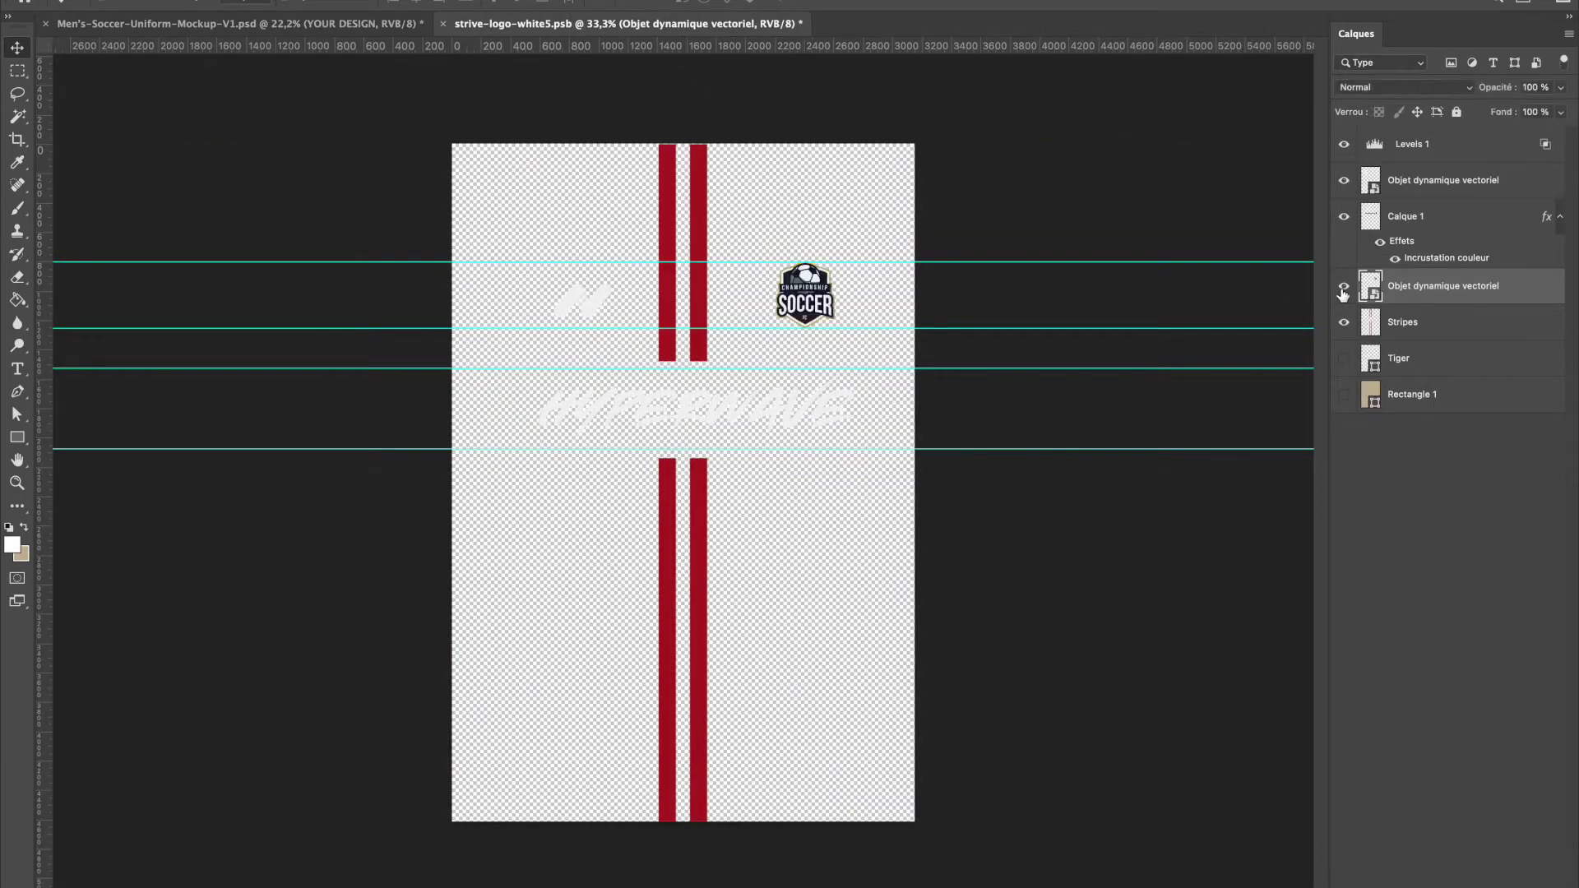
pyautogui.click(177, 3)
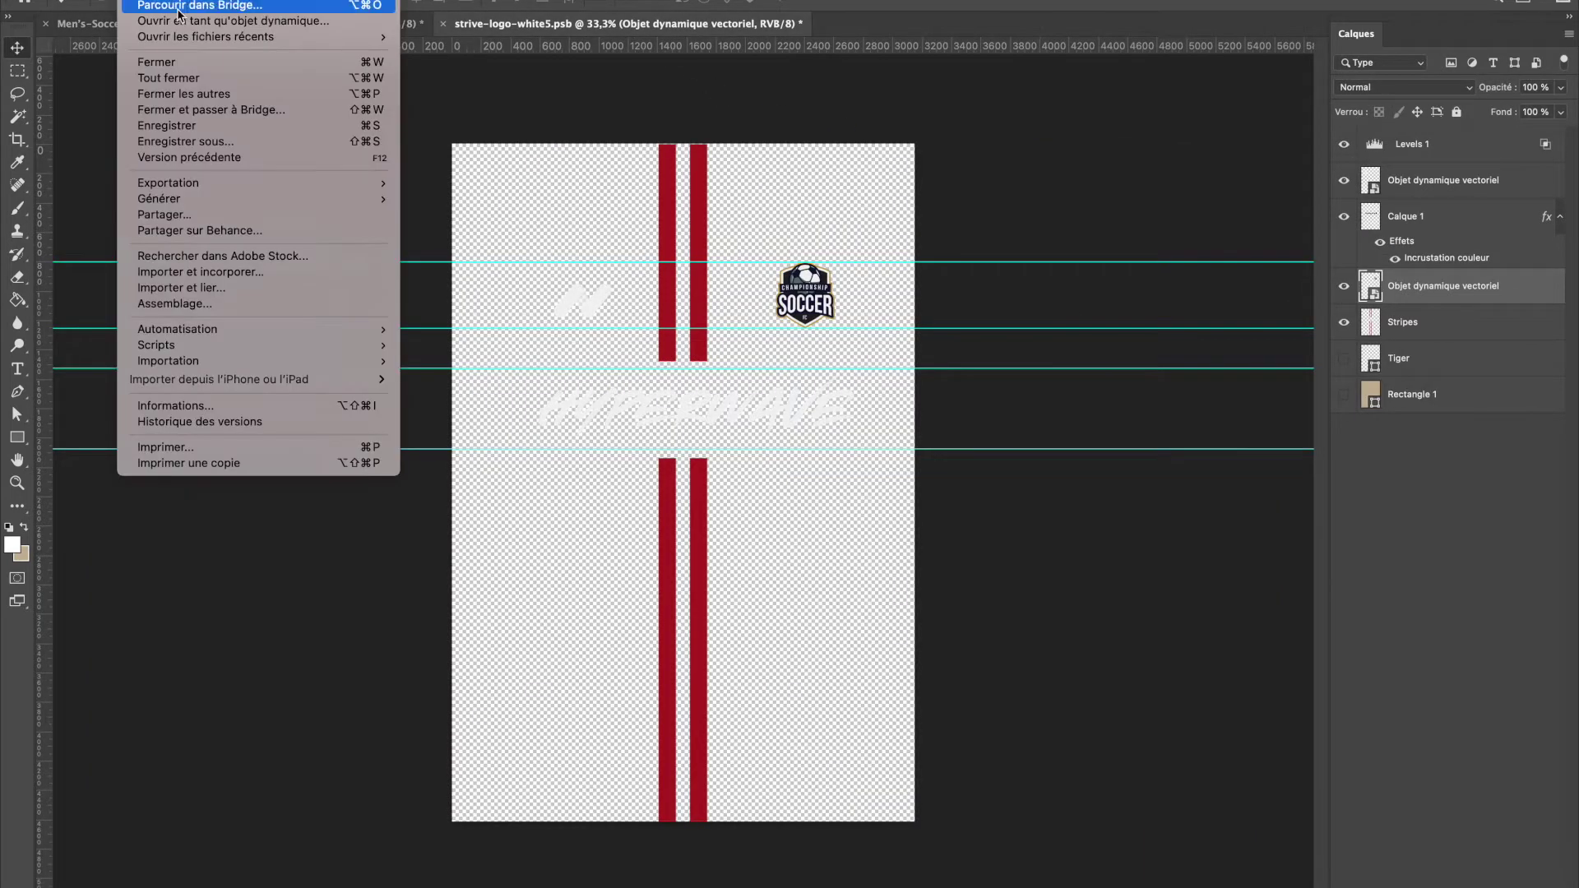
pyautogui.click(219, 127)
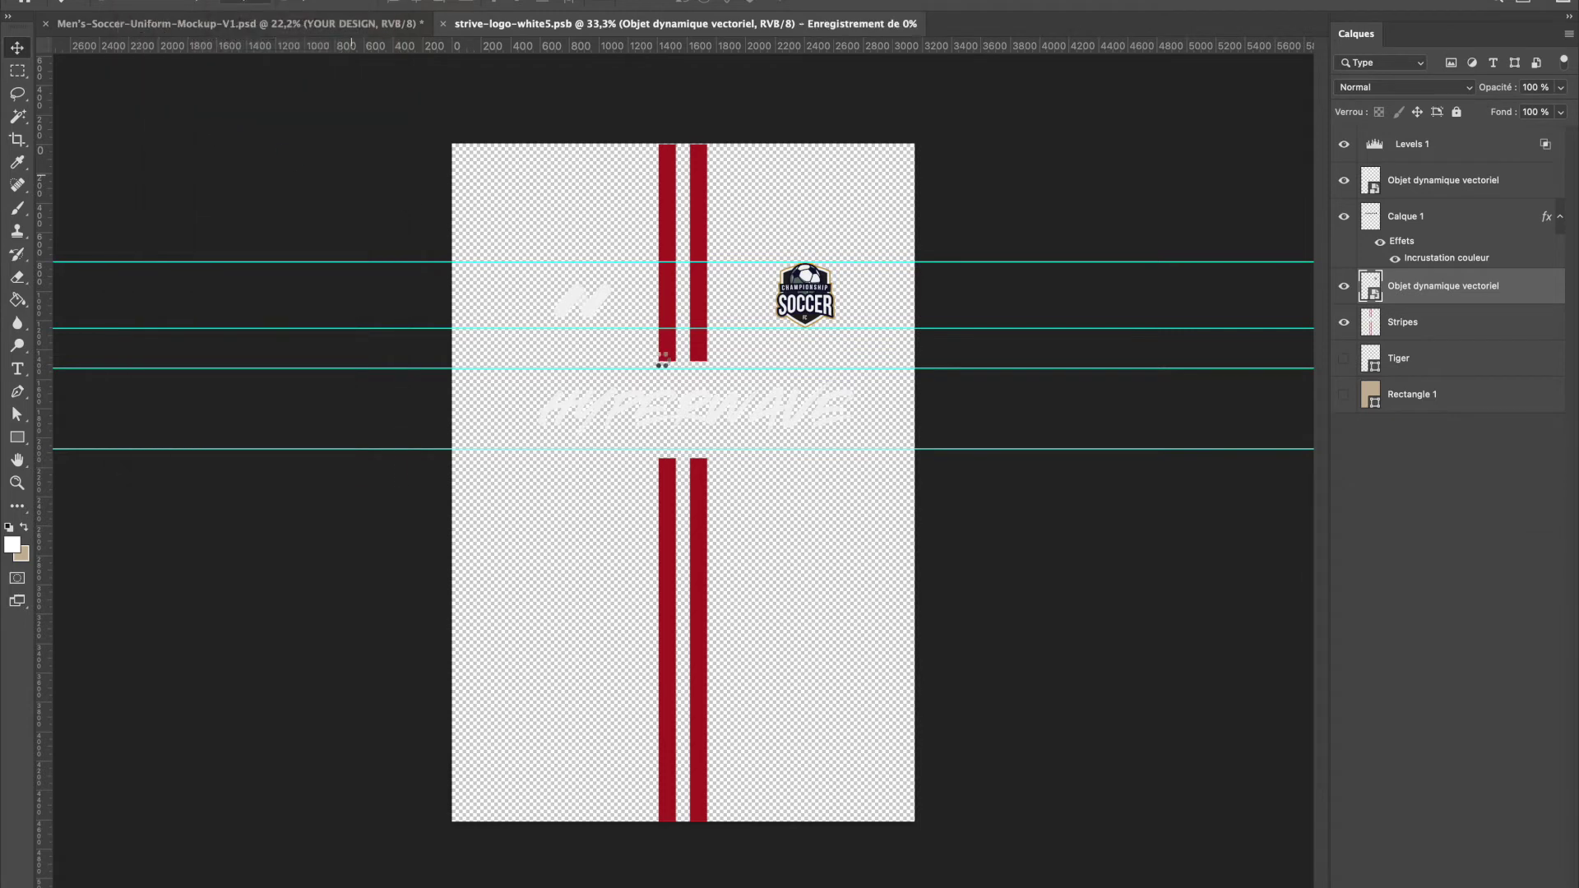
pyautogui.click(342, 32)
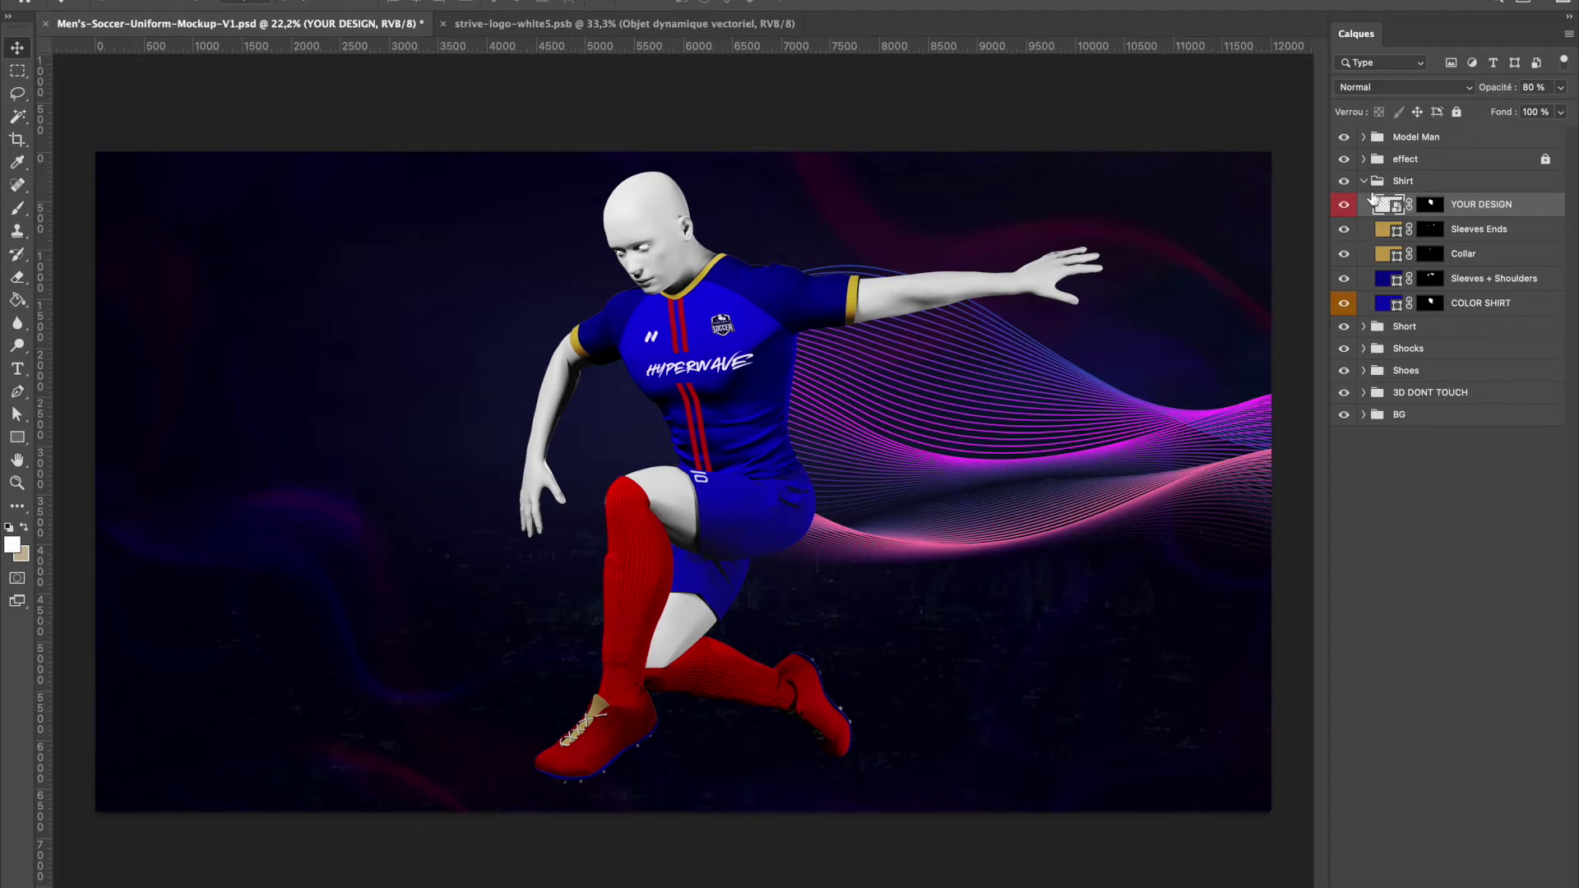
# - Toggle the Sleeves Ends layer's visibility and try red c74f4f and green 52c74f as its fill, then cancel the colour change
pyautogui.click(1463, 235)
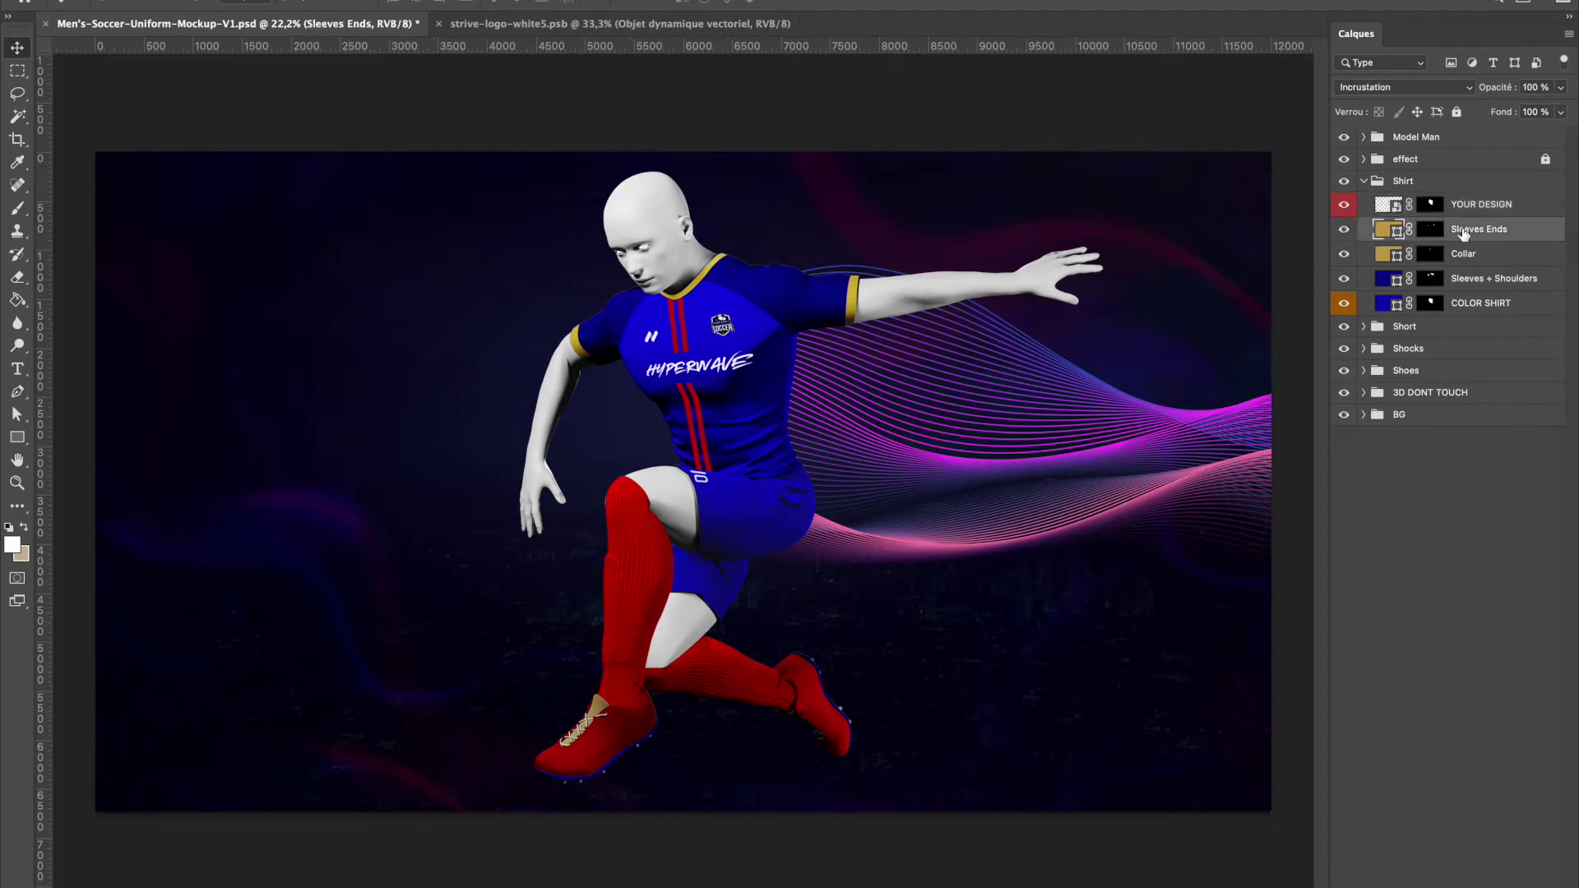
pyautogui.click(1344, 229)
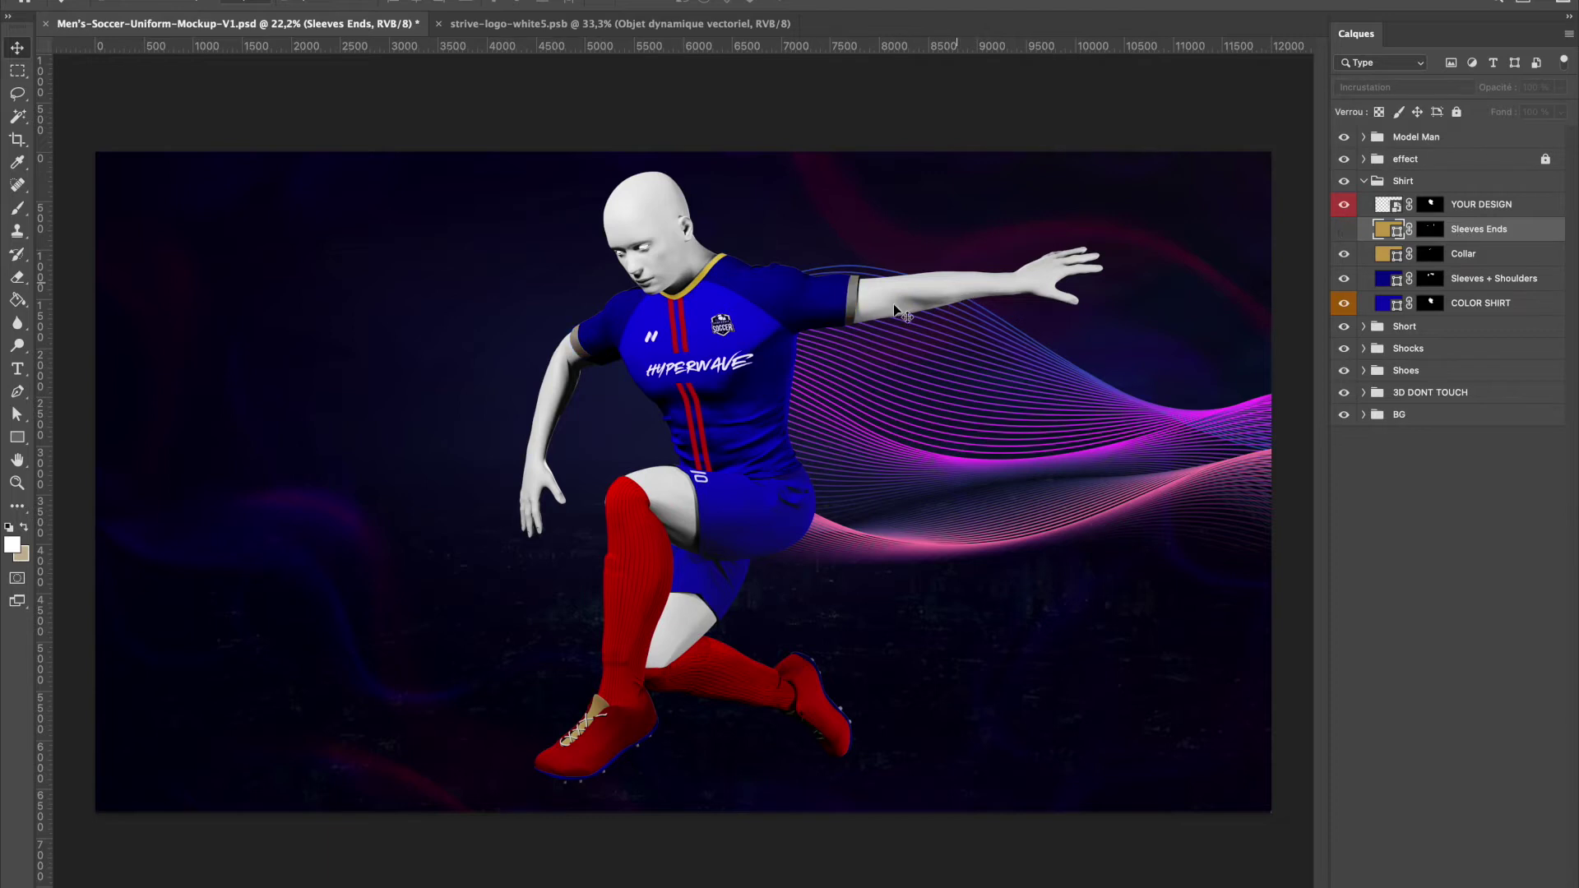
pyautogui.click(1345, 231)
pyautogui.doubleClick(1382, 233)
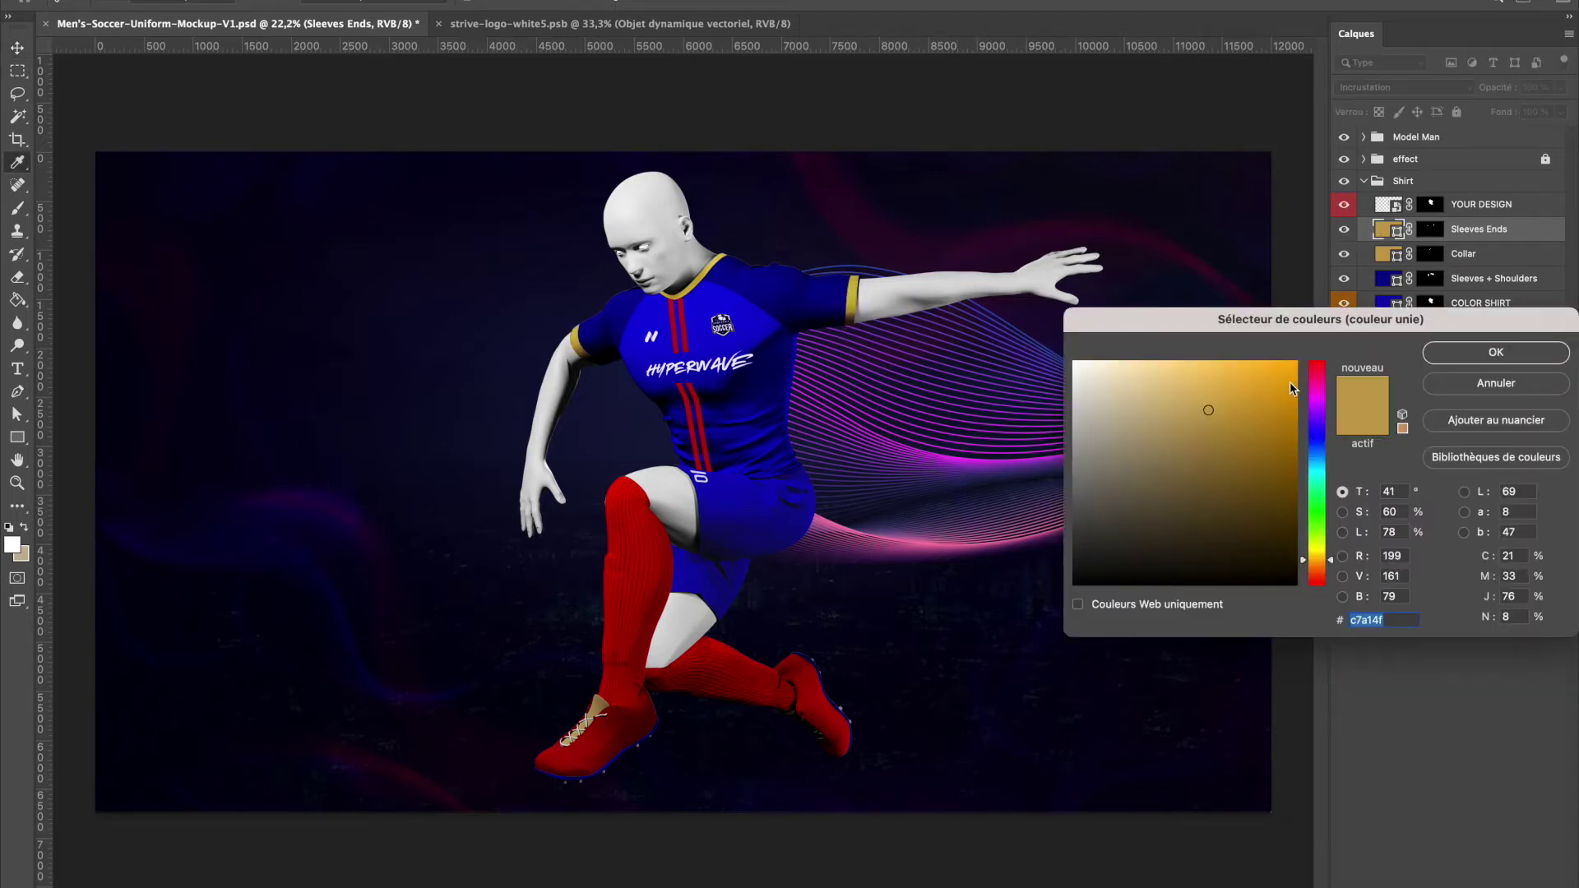
pyautogui.moveTo(1319, 381); pyautogui.dragTo(1325, 353)
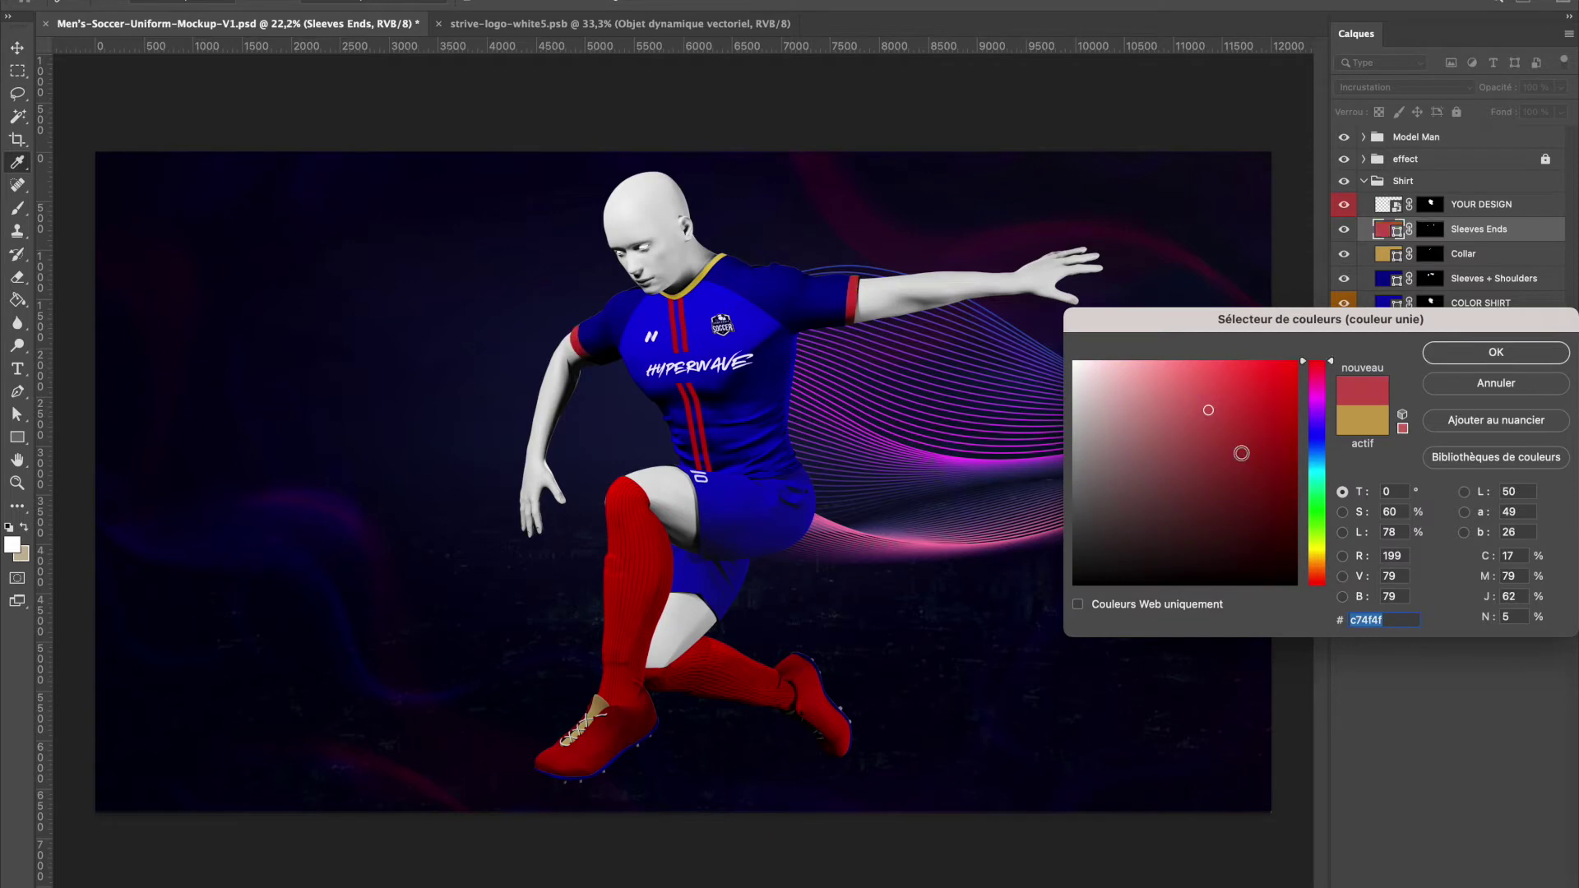
pyautogui.click(1319, 512)
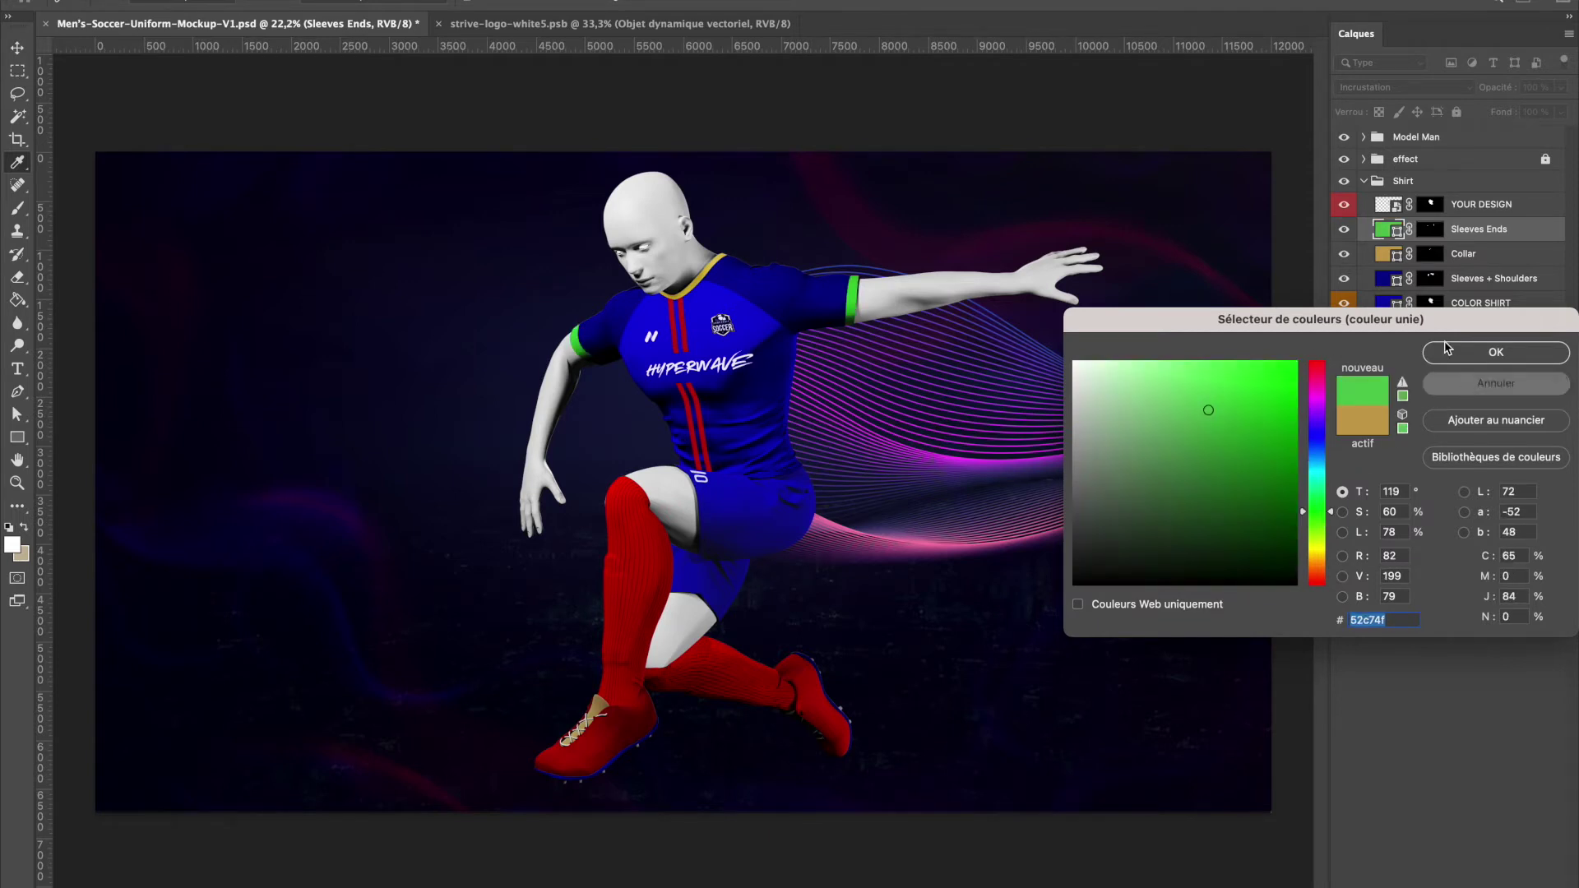
pyautogui.press('Escape')
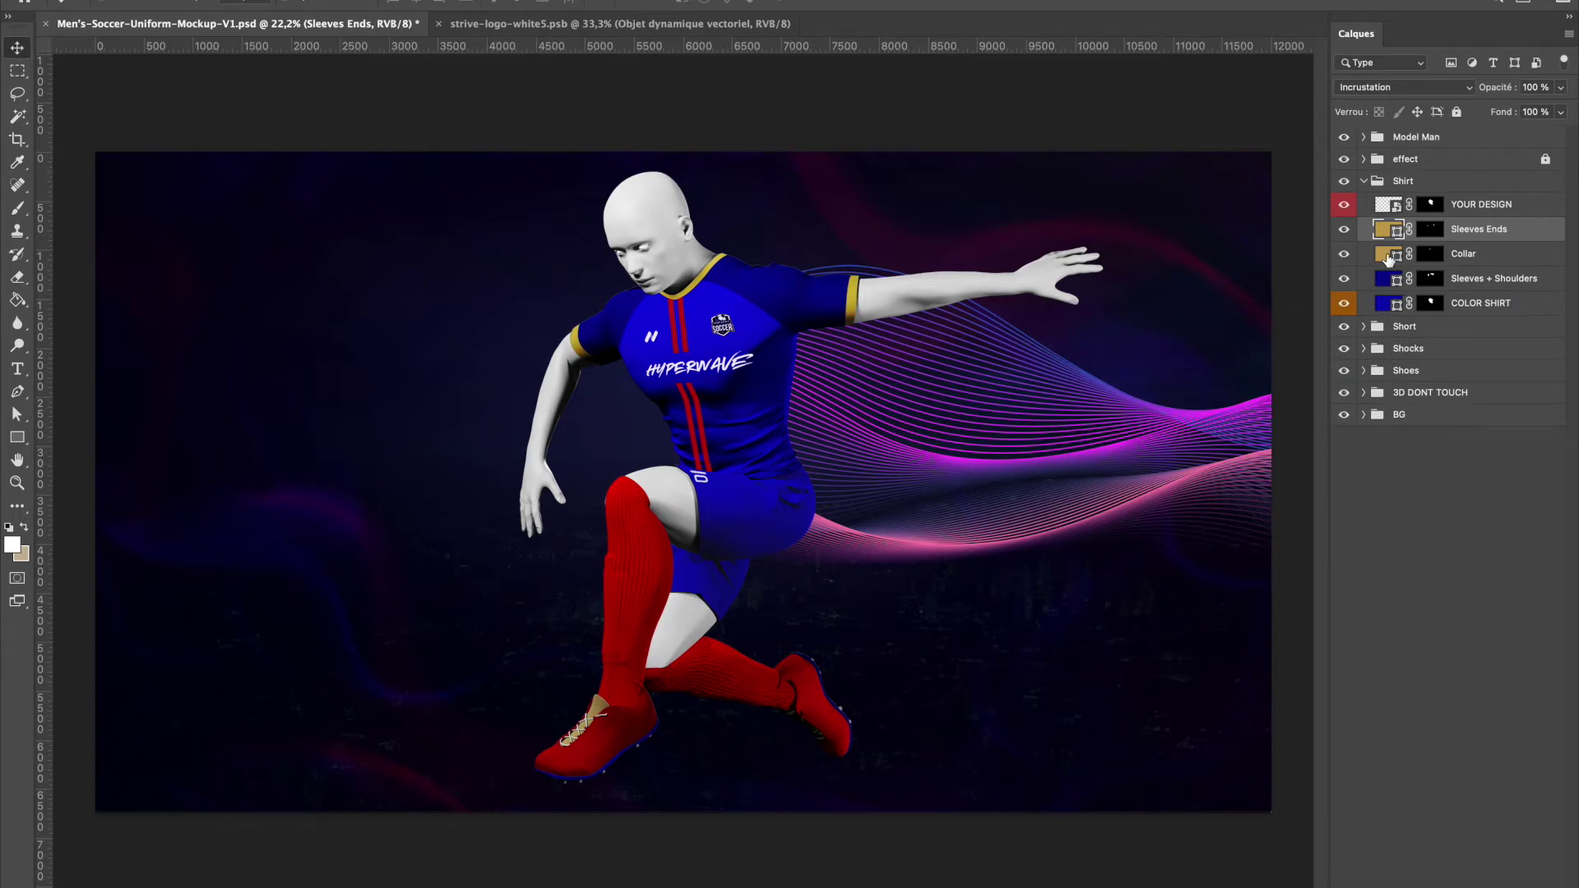
# - Try red c74f4f, green 60c74f and orange c7824f as the Collar layer's fill, then cancel the colour change
pyautogui.doubleClick(1388, 256)
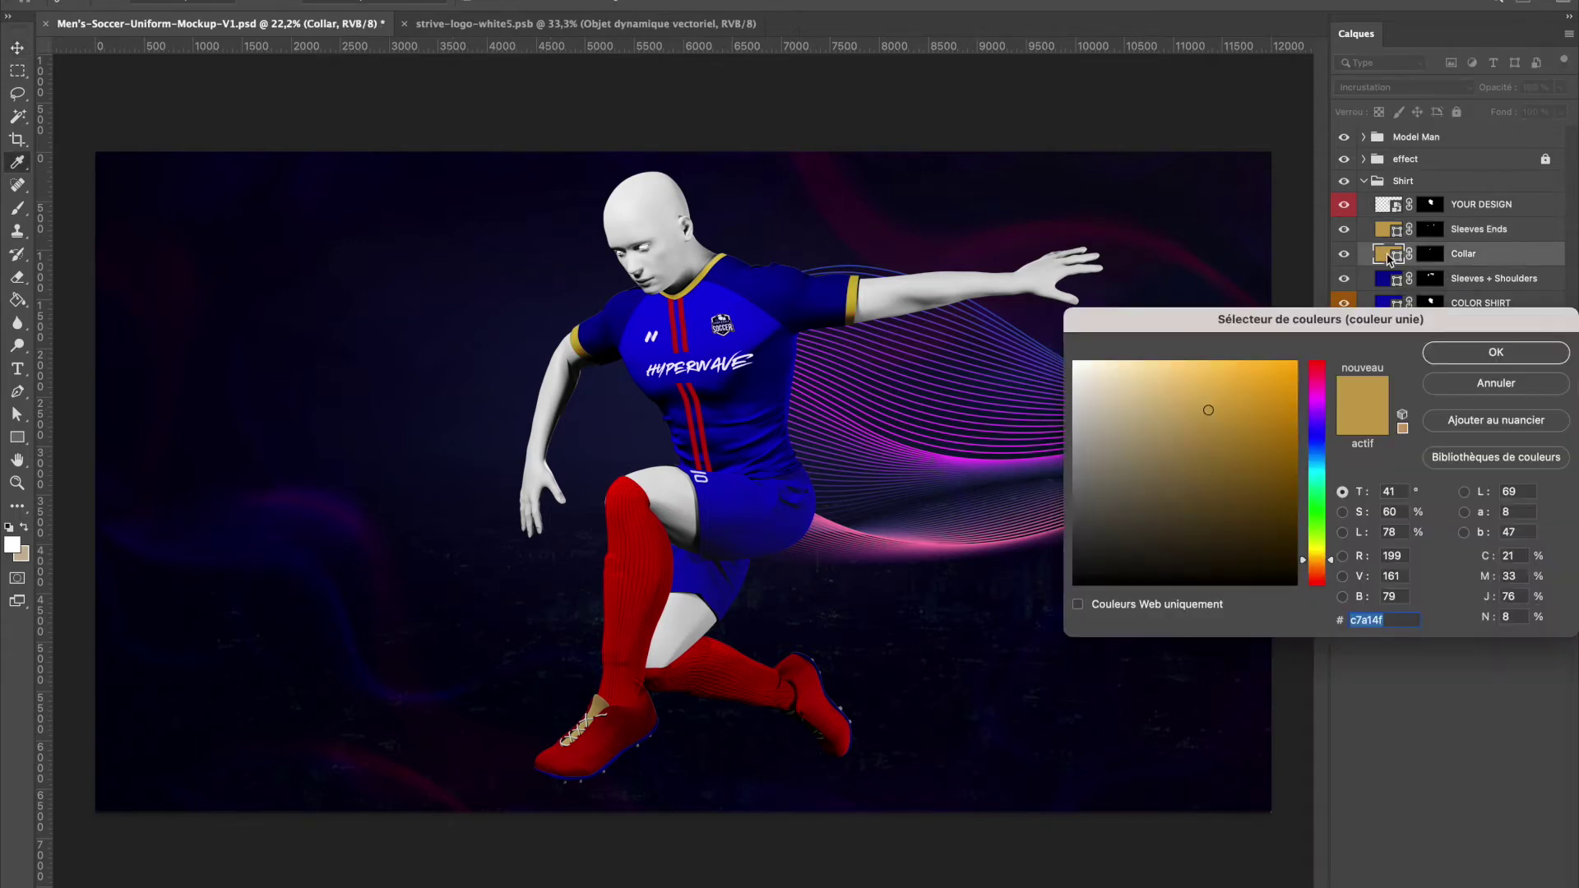
pyautogui.moveTo(1321, 392); pyautogui.dragTo(1321, 358)
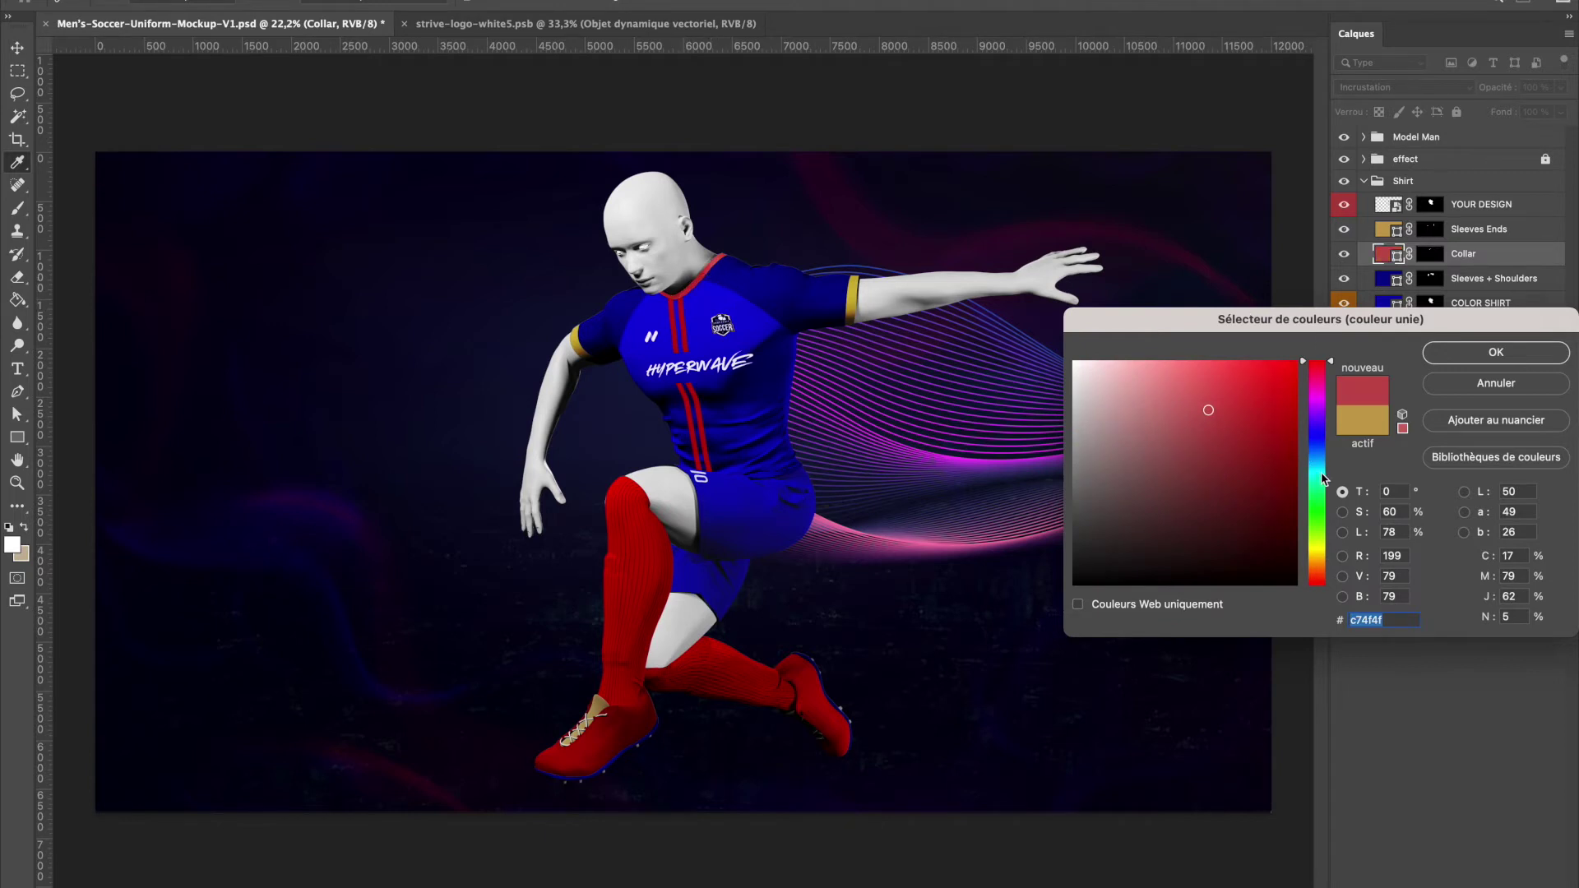
pyautogui.click(1319, 516)
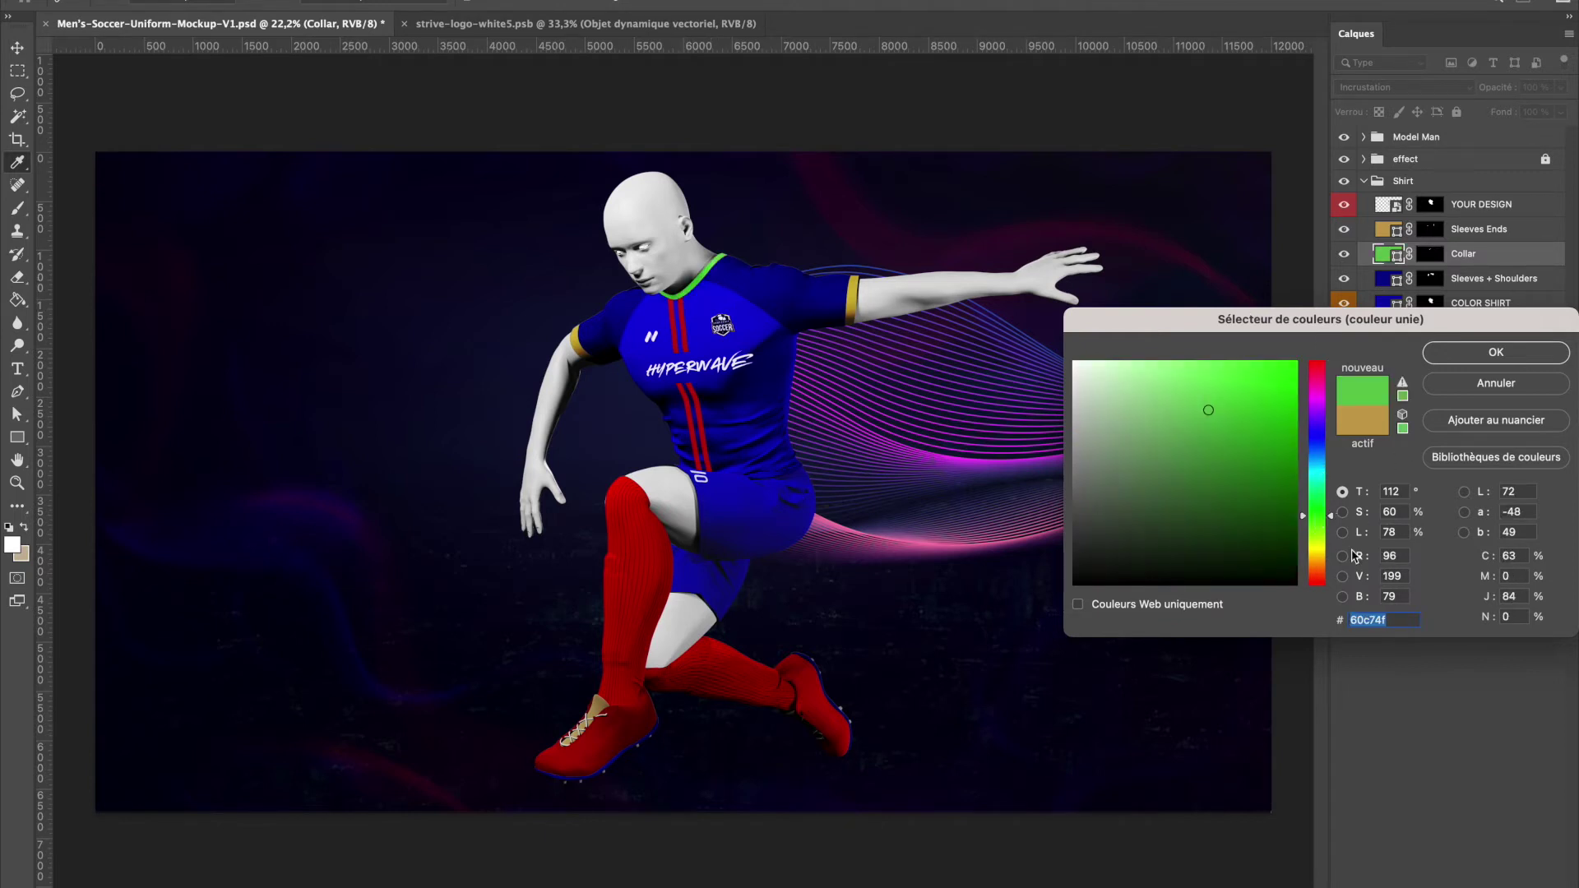
pyautogui.click(1318, 571)
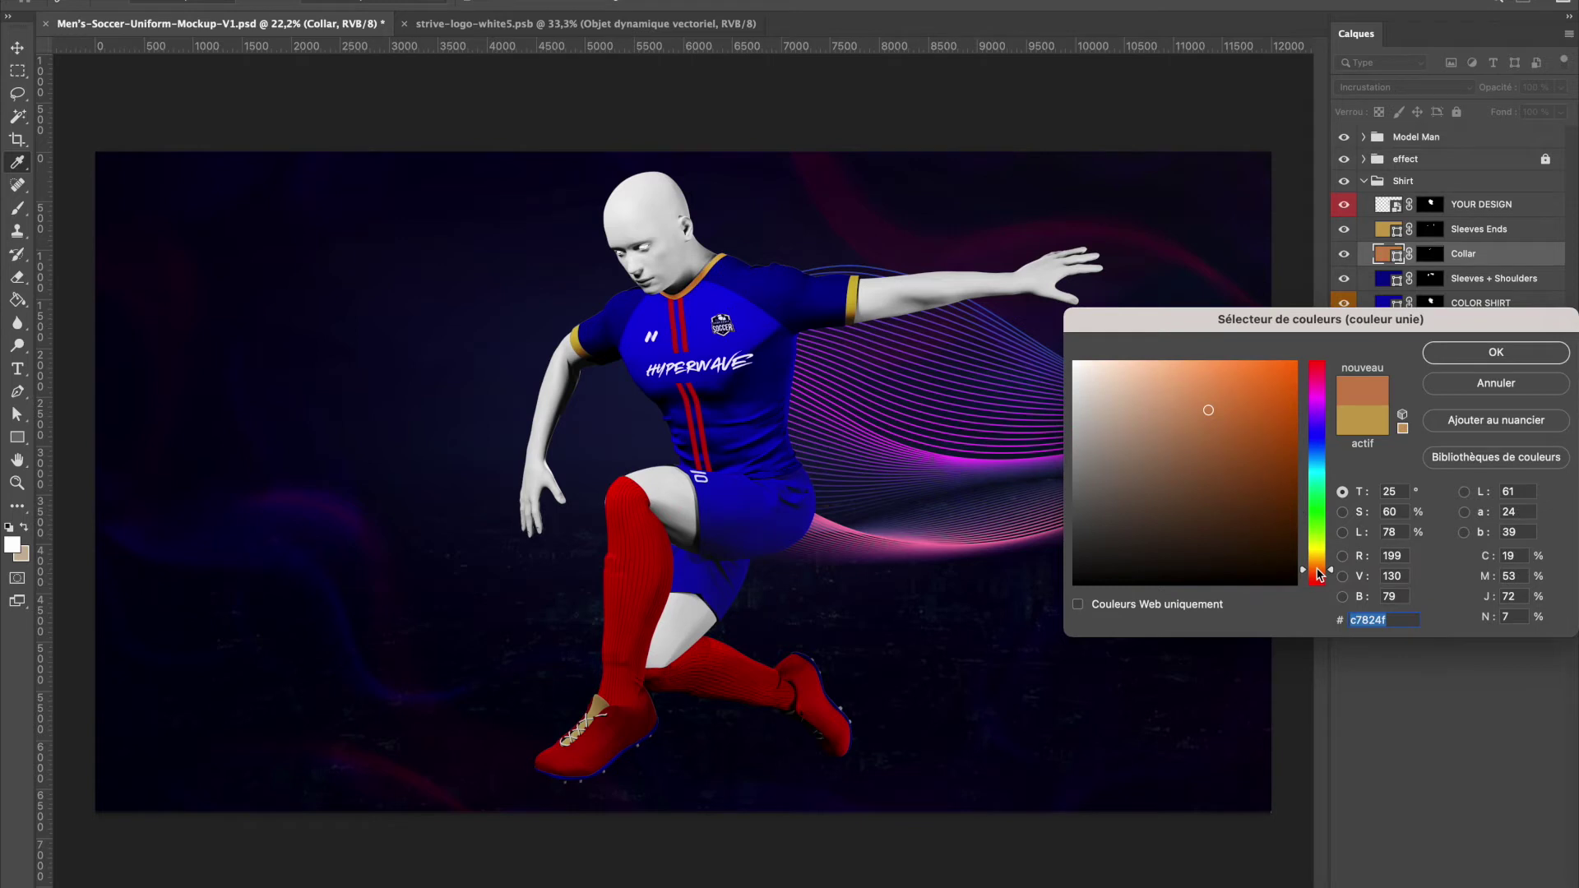
pyautogui.click(1484, 384)
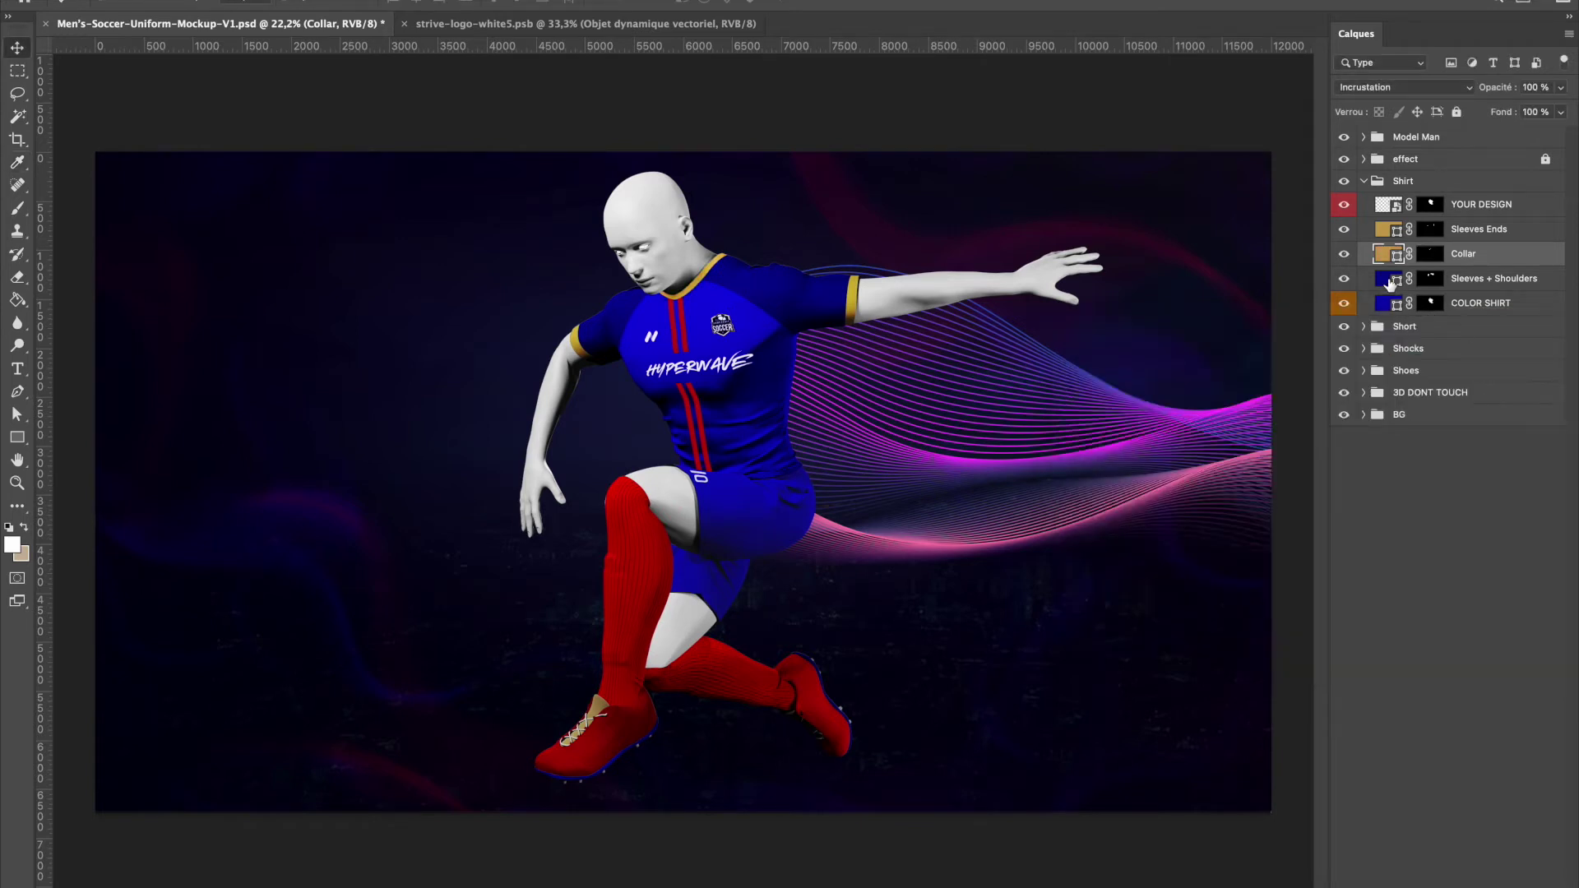
# - Try the crimson fill 9a2755 on the Sleeves + Shoulders layer, then cancel the colour change
pyautogui.click(1388, 281)
pyautogui.doubleClick(1388, 281)
pyautogui.moveTo(1266, 396)
pyautogui.mouseDown()
pyautogui.moveTo(1299, 359)
pyautogui.moveTo(1125, 421)
pyautogui.moveTo(1206, 493)
pyautogui.moveTo(1241, 449)
pyautogui.mouseUp()
pyautogui.click(1316, 376)
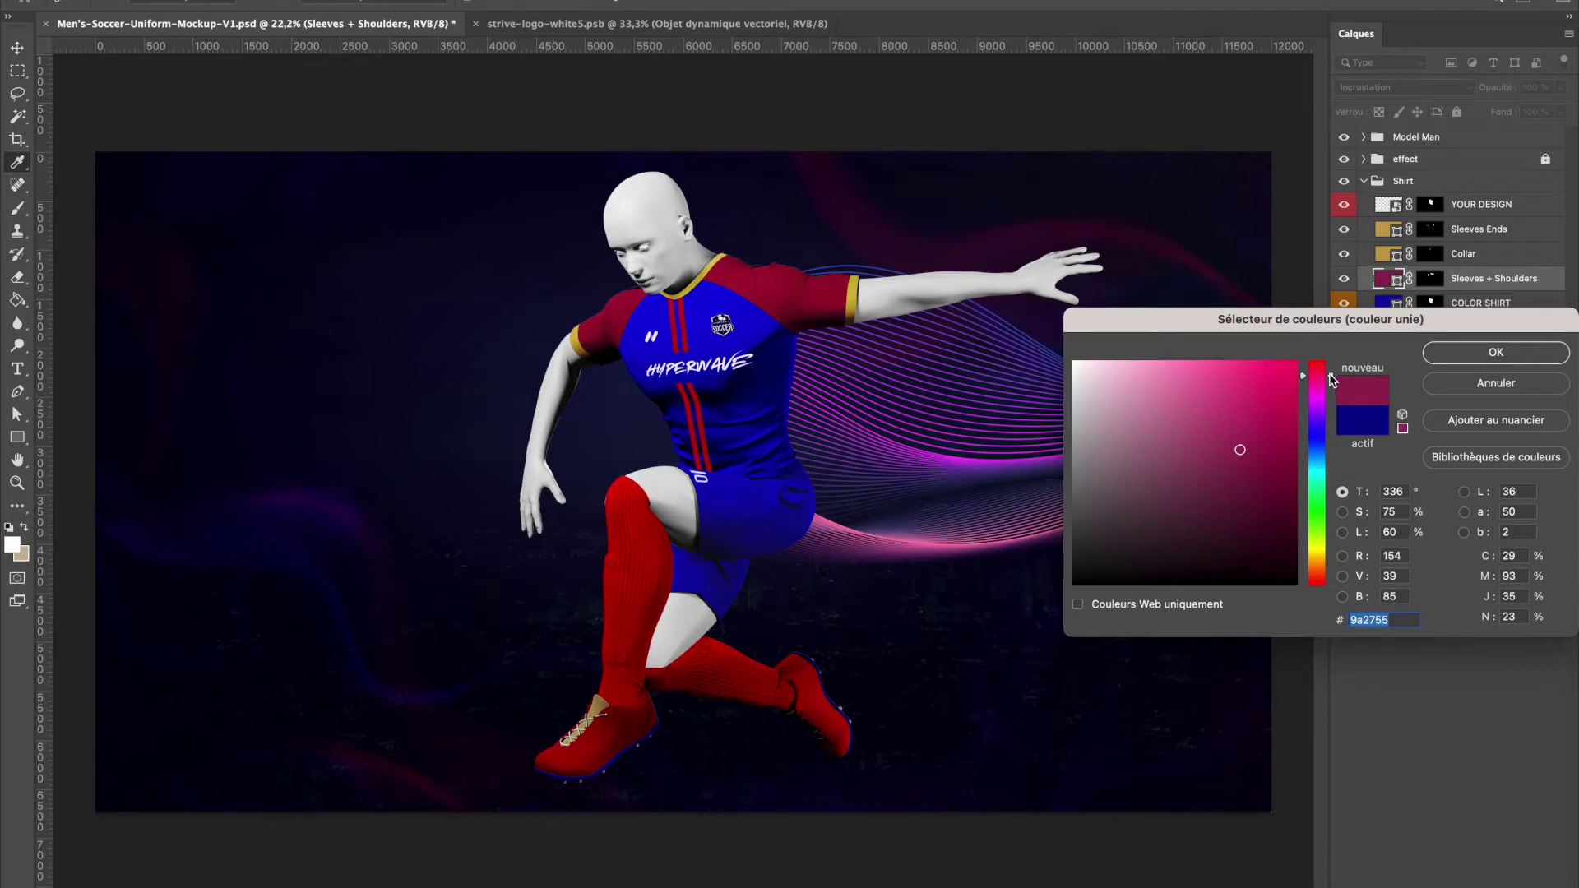
pyautogui.click(1468, 392)
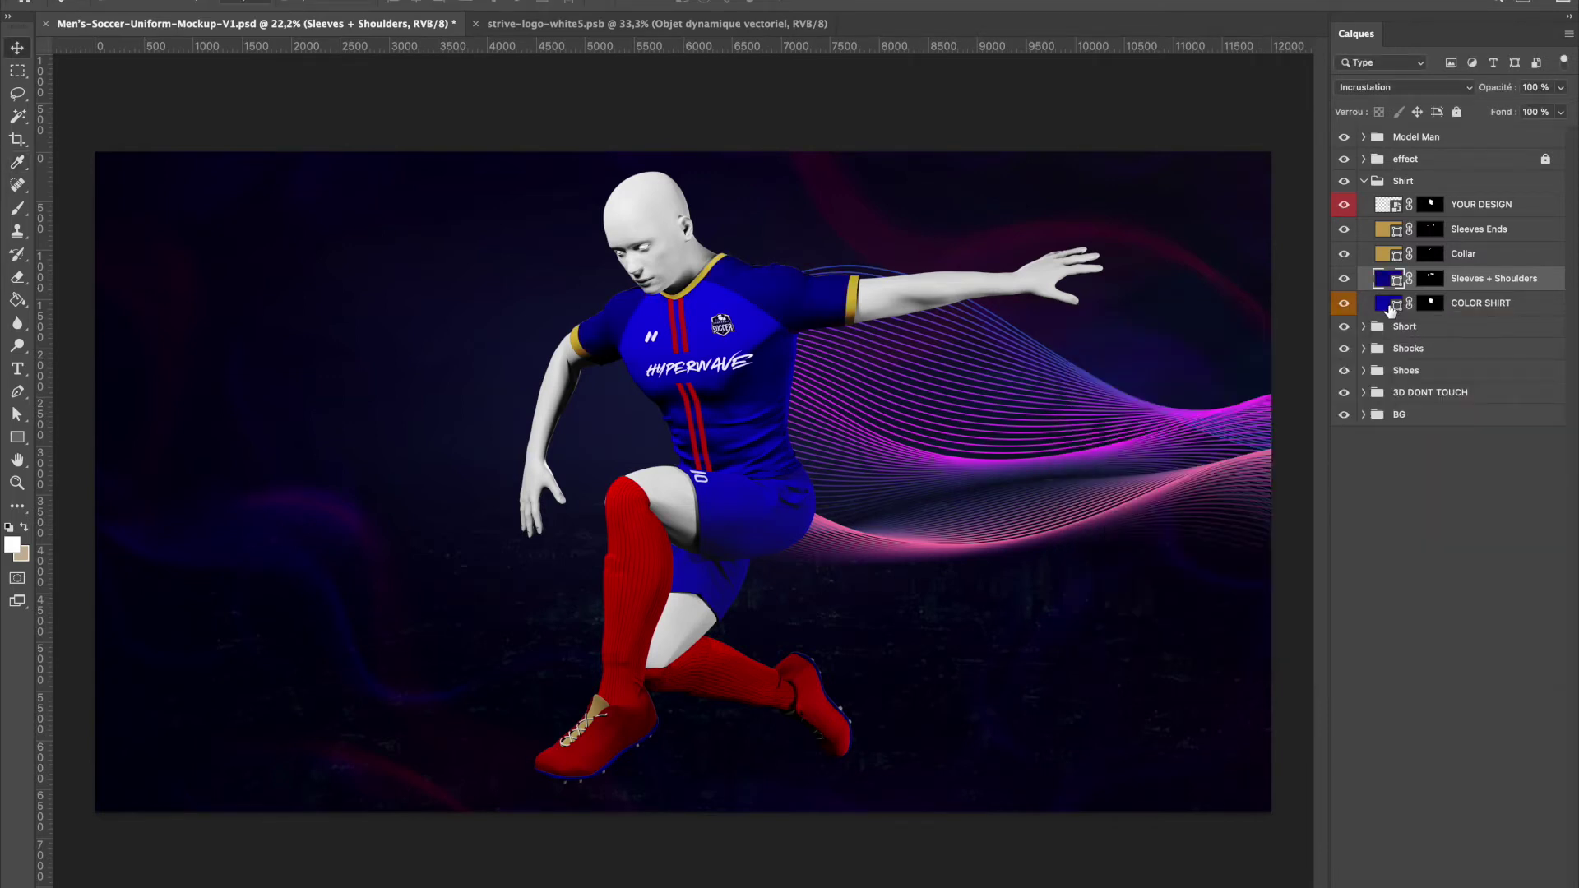
# - Try the green fill 67be75 on the COLOR SHIRT layer, then cancel the colour change
pyautogui.click(1388, 306)
pyautogui.doubleClick(1388, 306)
pyautogui.moveTo(1292, 388)
pyautogui.mouseDown()
pyautogui.moveTo(1124, 379)
pyautogui.moveTo(1175, 436)
pyautogui.moveTo(1176, 417)
pyautogui.moveTo(1320, 378)
pyautogui.moveTo(1327, 359)
pyautogui.moveTo(1317, 509)
pyautogui.mouseUp()
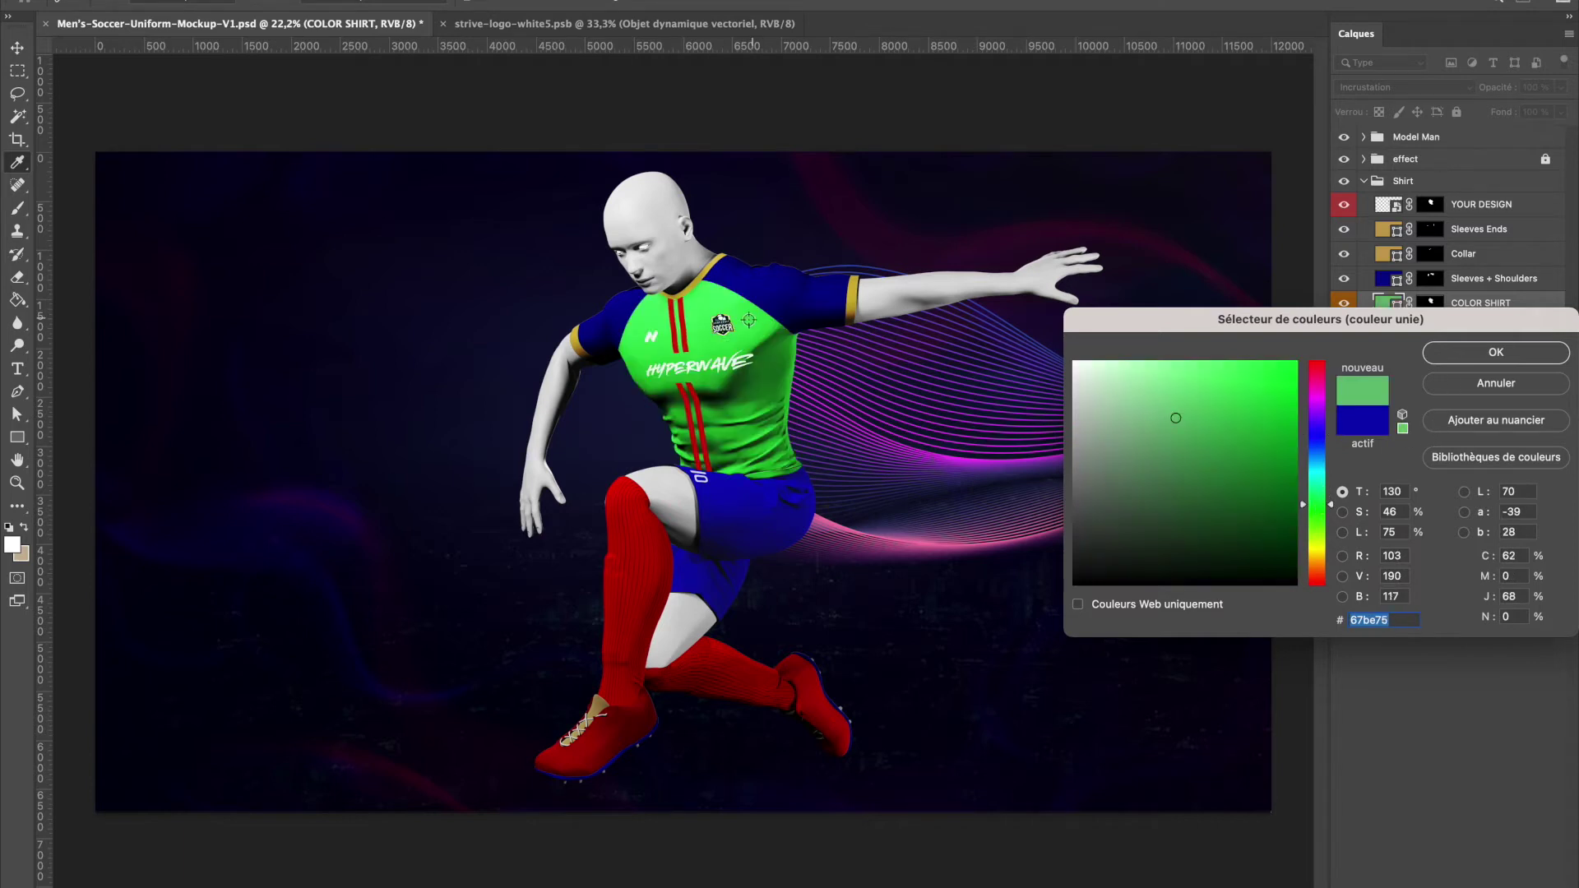
pyautogui.click(1460, 389)
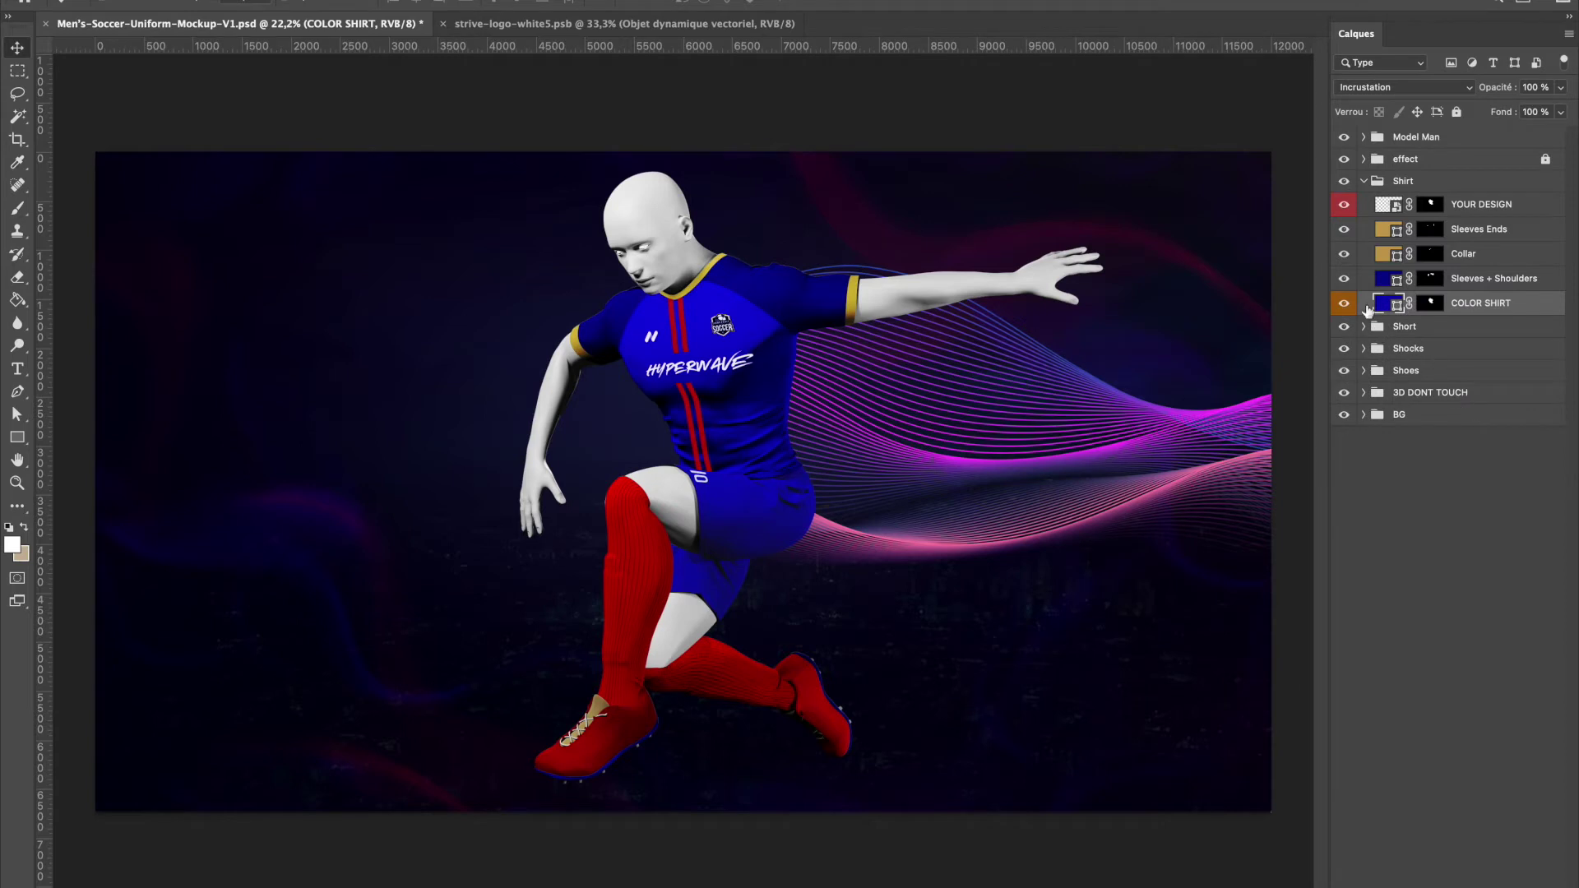
# - Expand the Short group in place of Shirt, toggle its YOUR DESIGN layer's visibility, and open that smart object for editing
pyautogui.click(1364, 182)
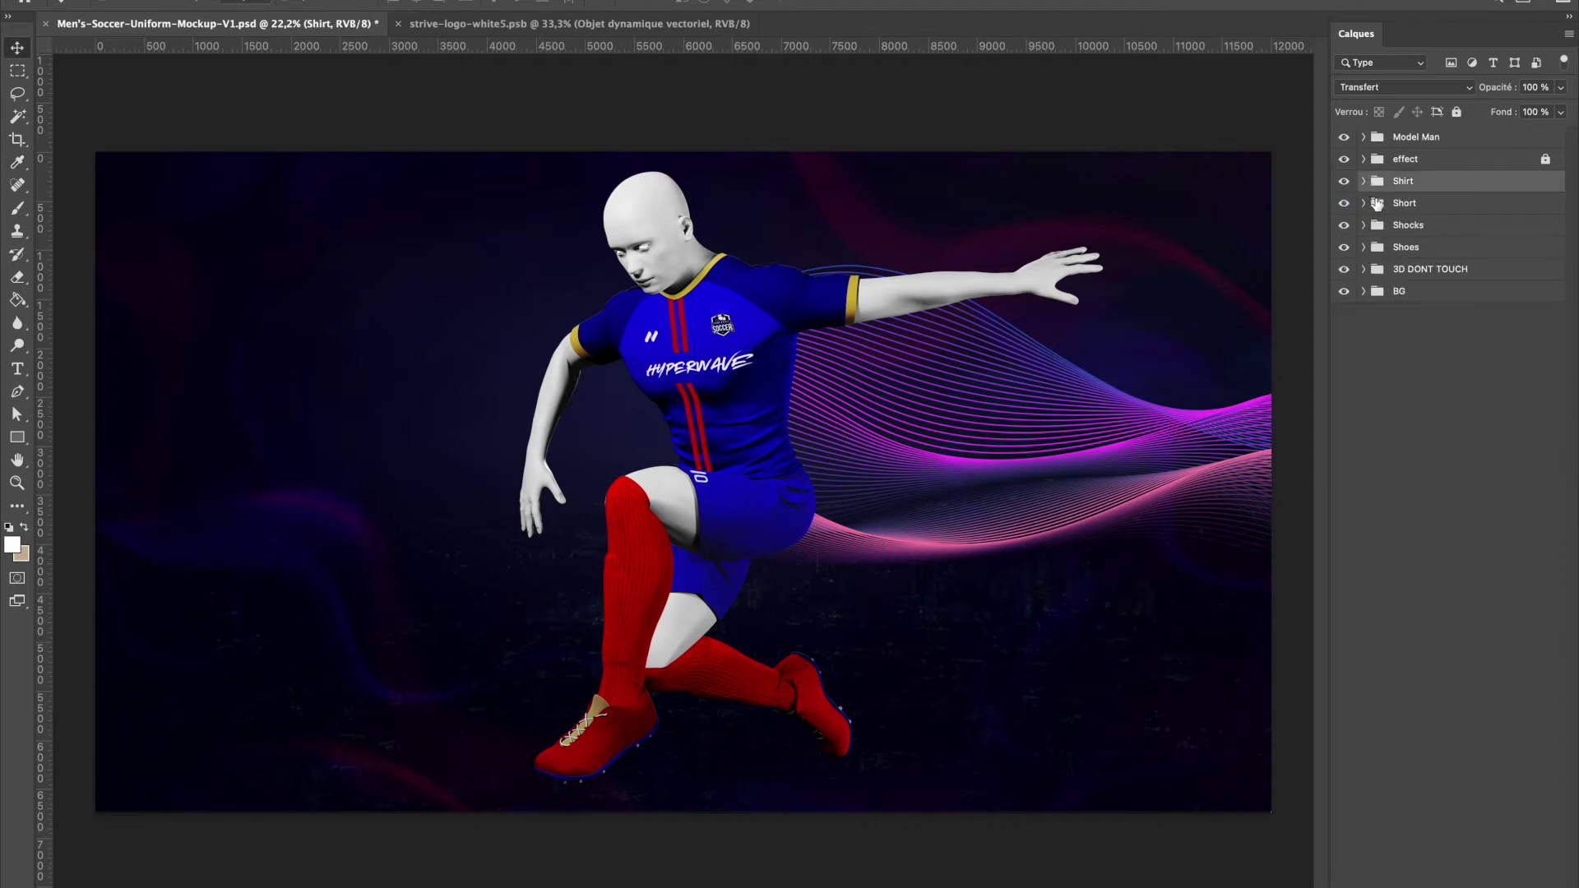
pyautogui.click(1374, 203)
pyautogui.click(1364, 203)
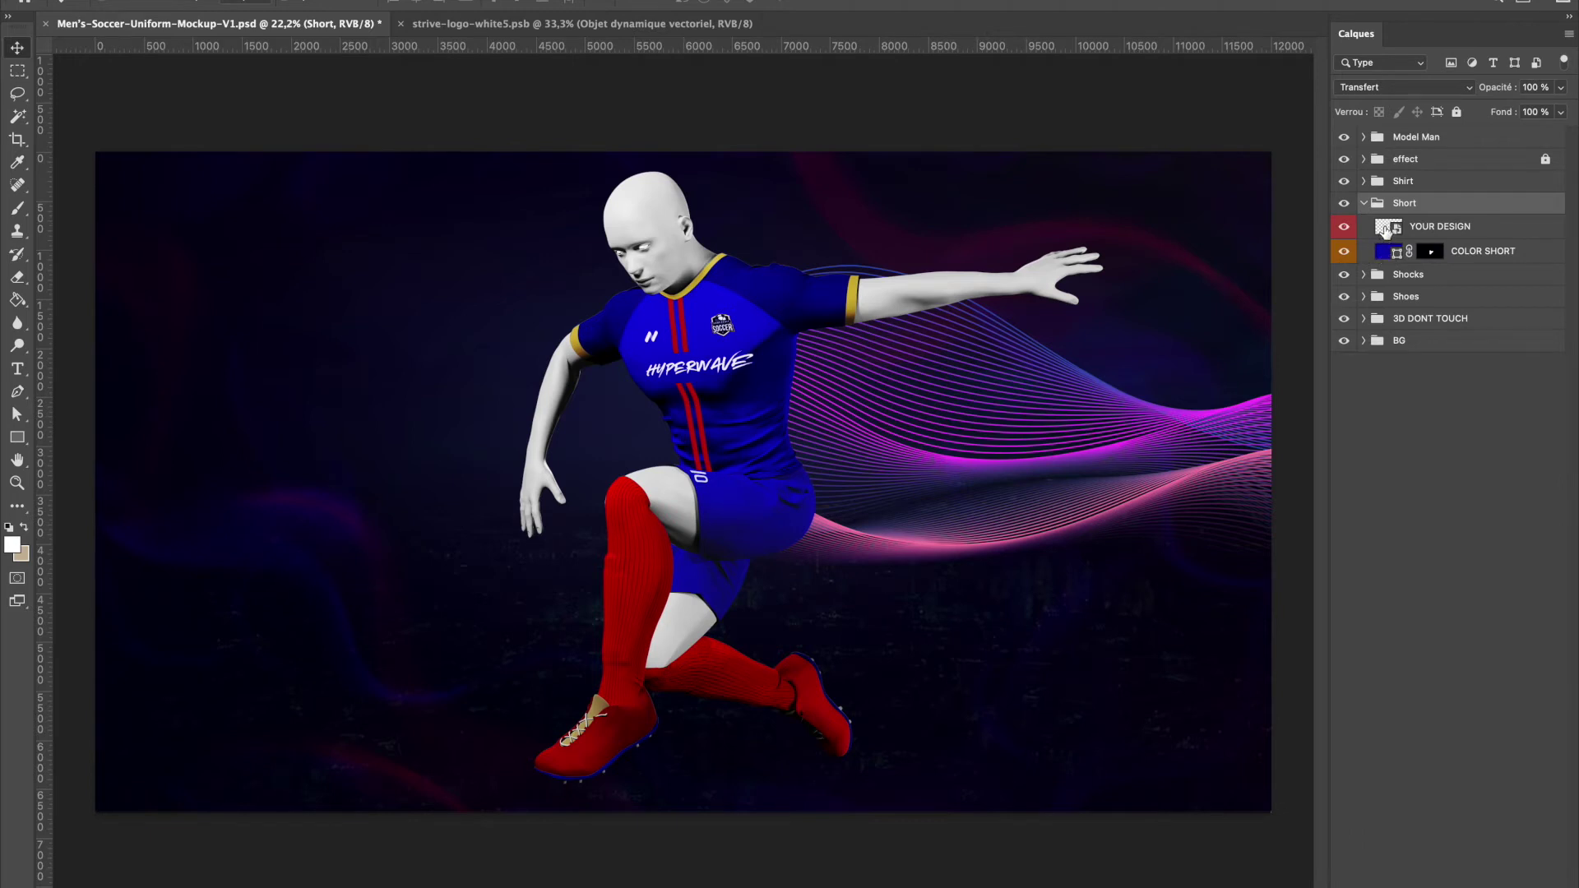
pyautogui.click(1388, 229)
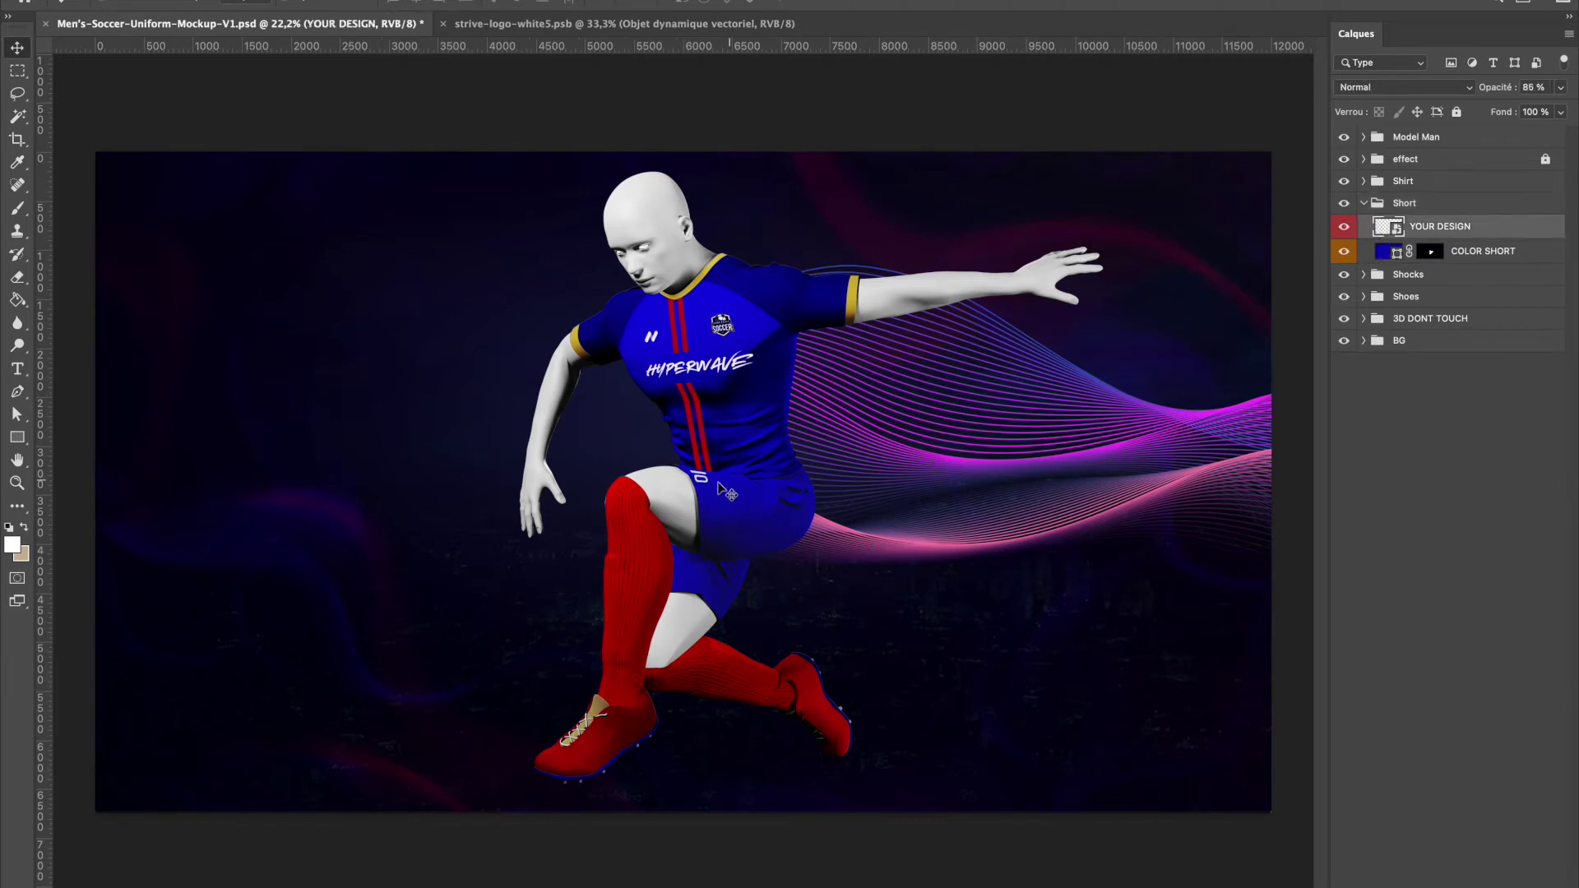
pyautogui.click(1345, 229)
pyautogui.click(1345, 229)
pyautogui.doubleClick(1382, 233)
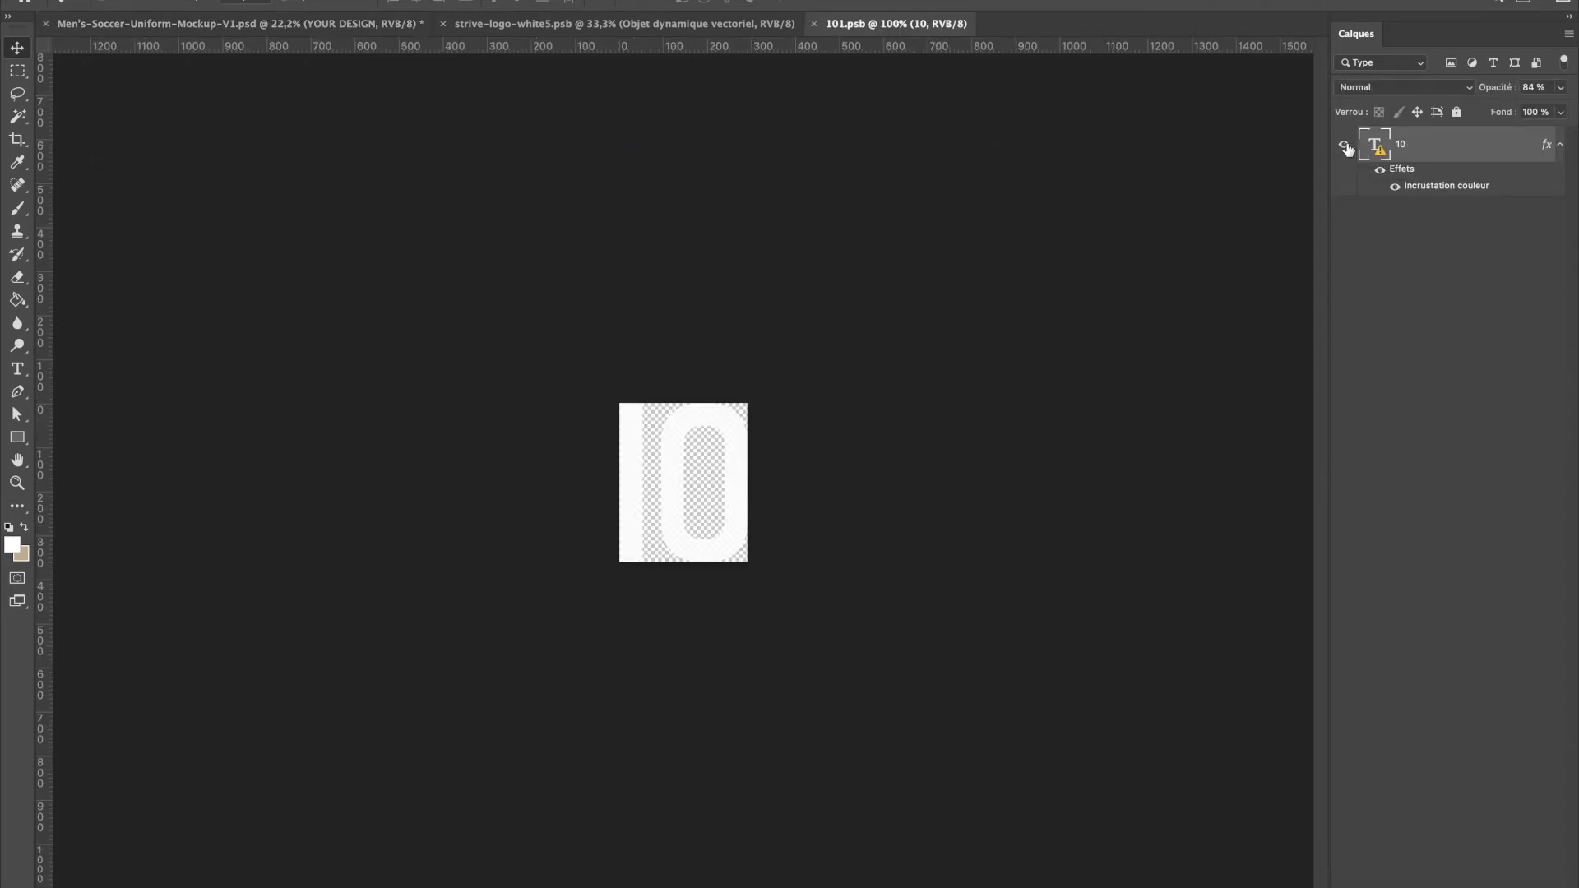
# - Hide the 10 text layer in 101.psb and save the file
pyautogui.click(1346, 146)
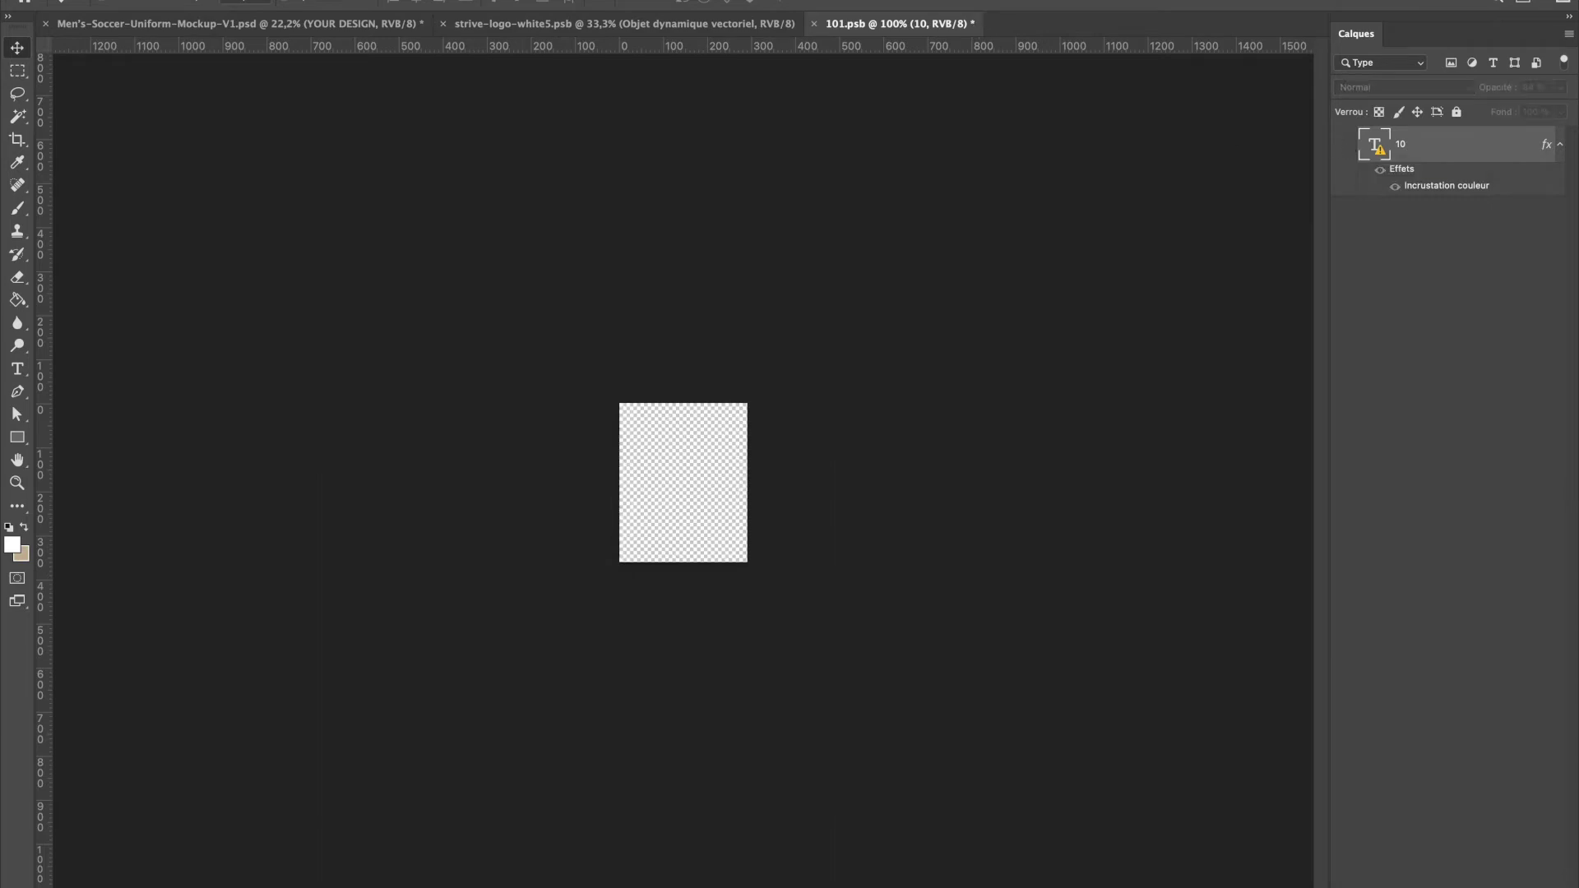
pyautogui.click(136, 2)
pyautogui.click(212, 133)
# - Close strive-logo-white5.psb and return to the mockup document to check the shorts
pyautogui.click(621, 30)
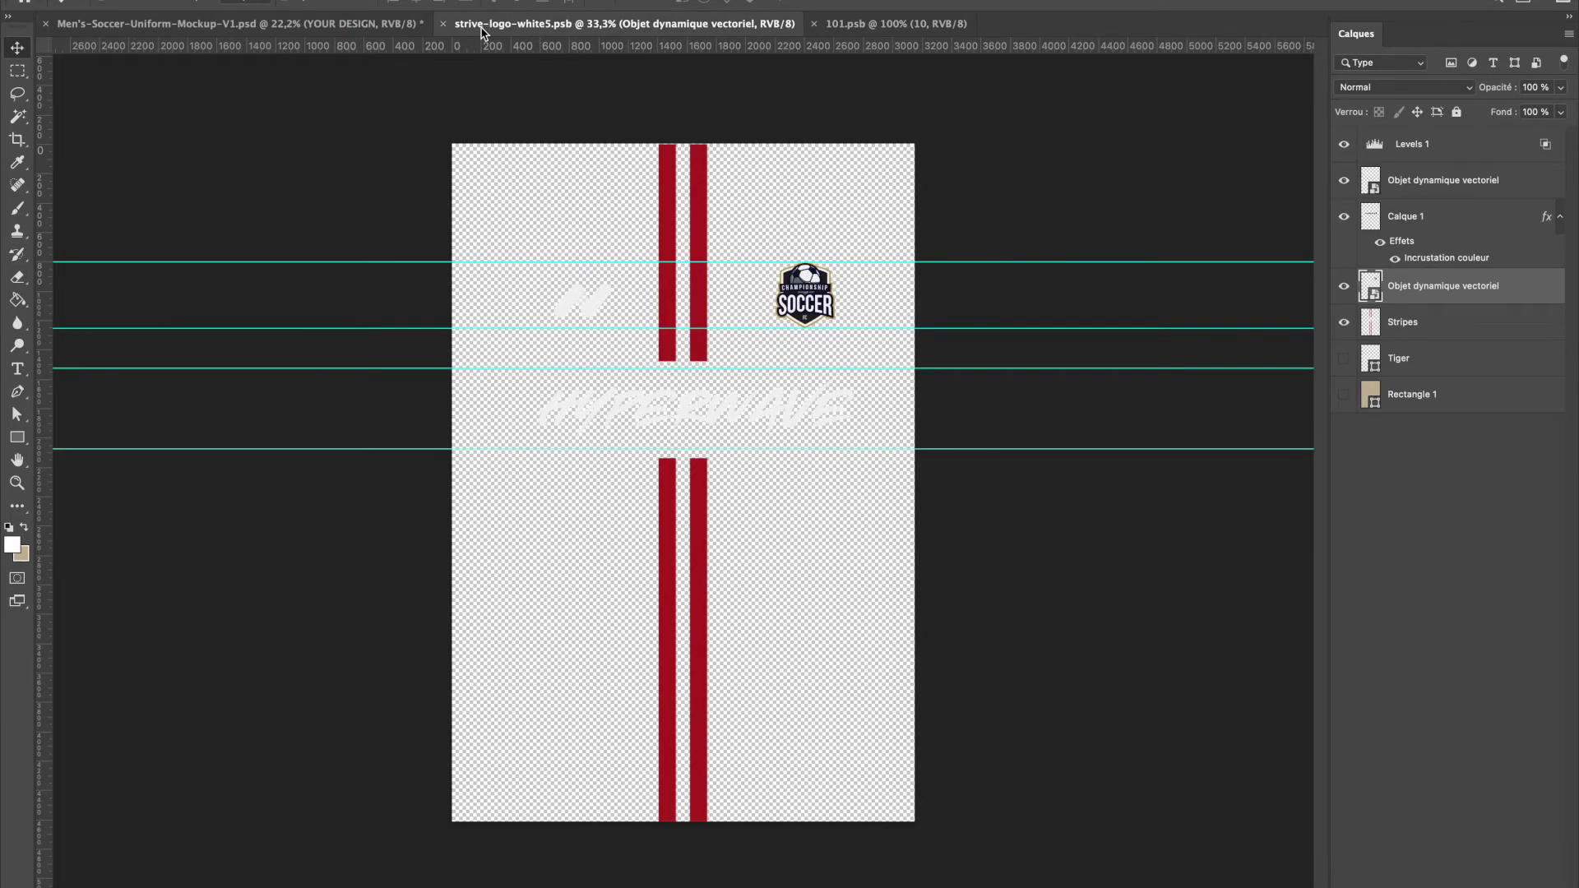
pyautogui.click(442, 25)
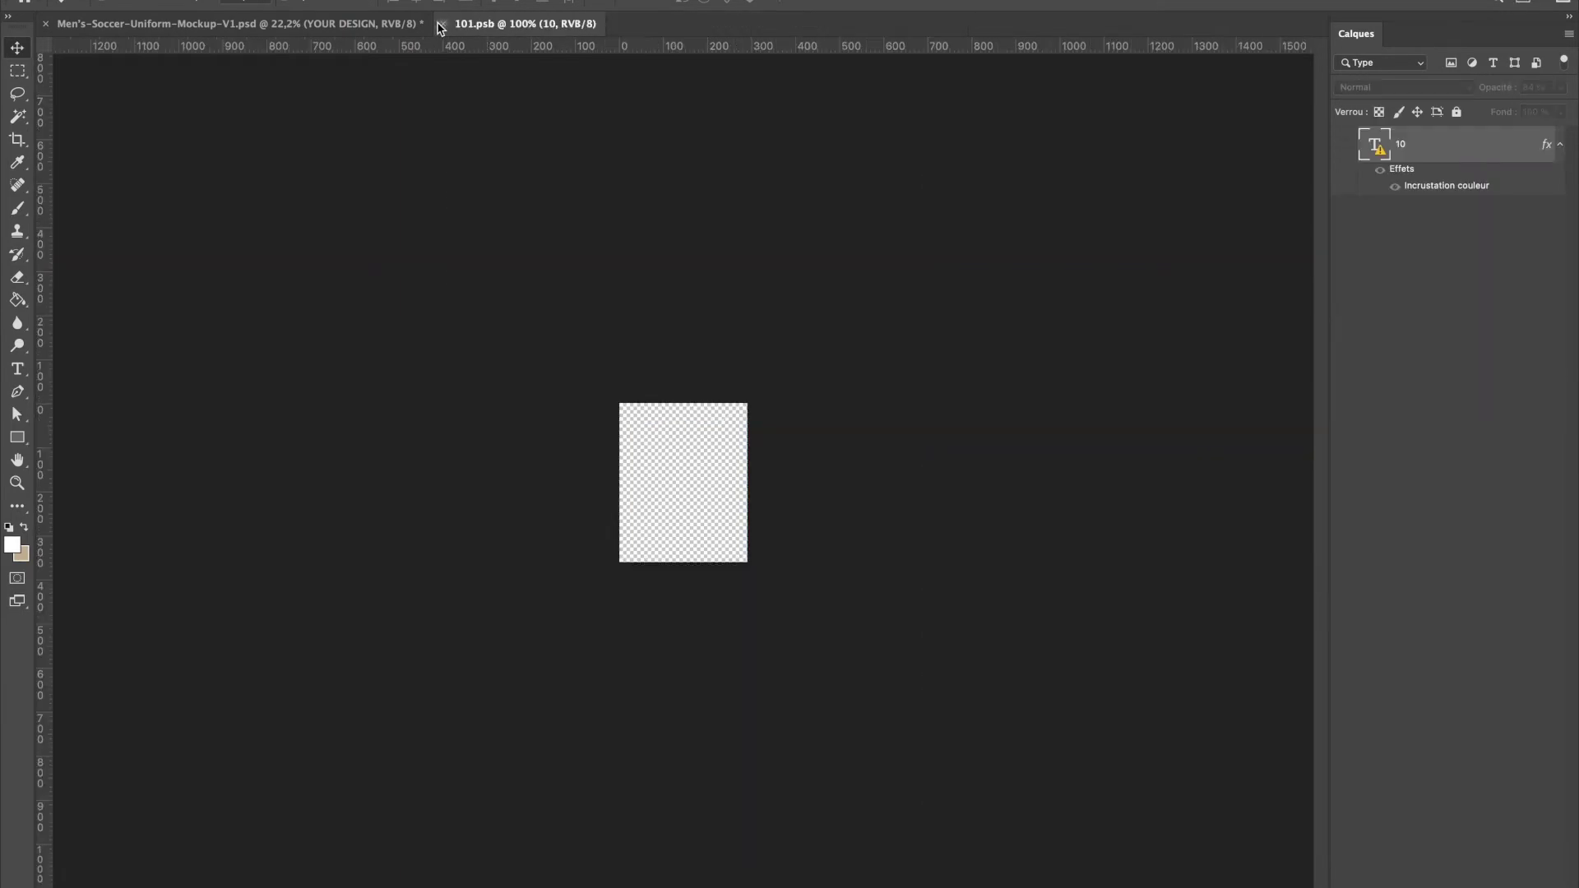
pyautogui.click(369, 29)
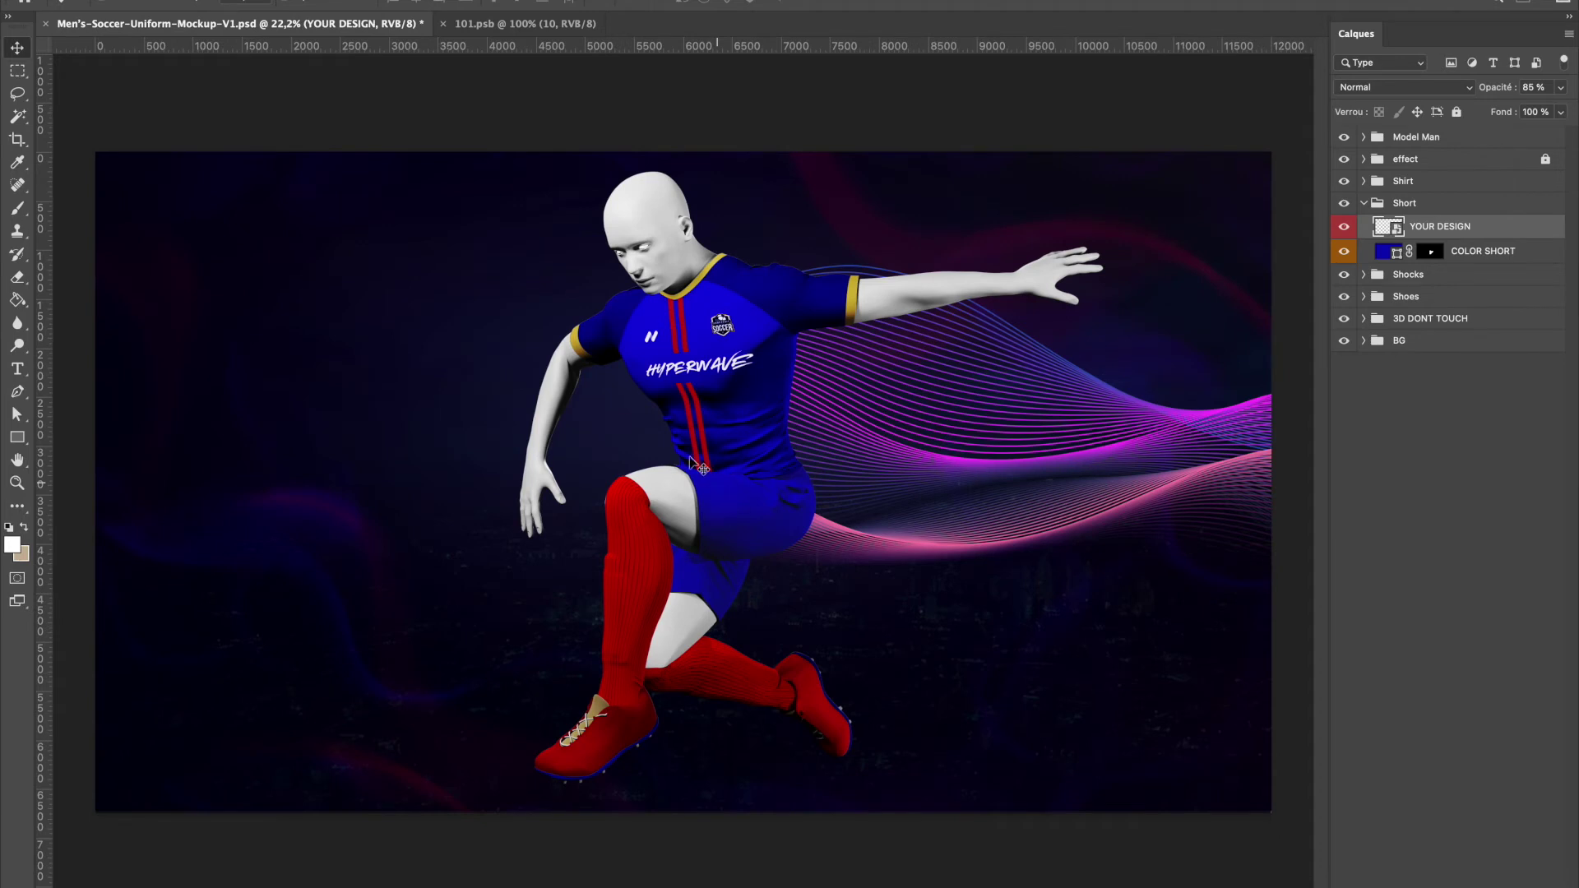
# - Show the 10 text layer again in 101.psb, save the file and close it
pyautogui.click(520, 26)
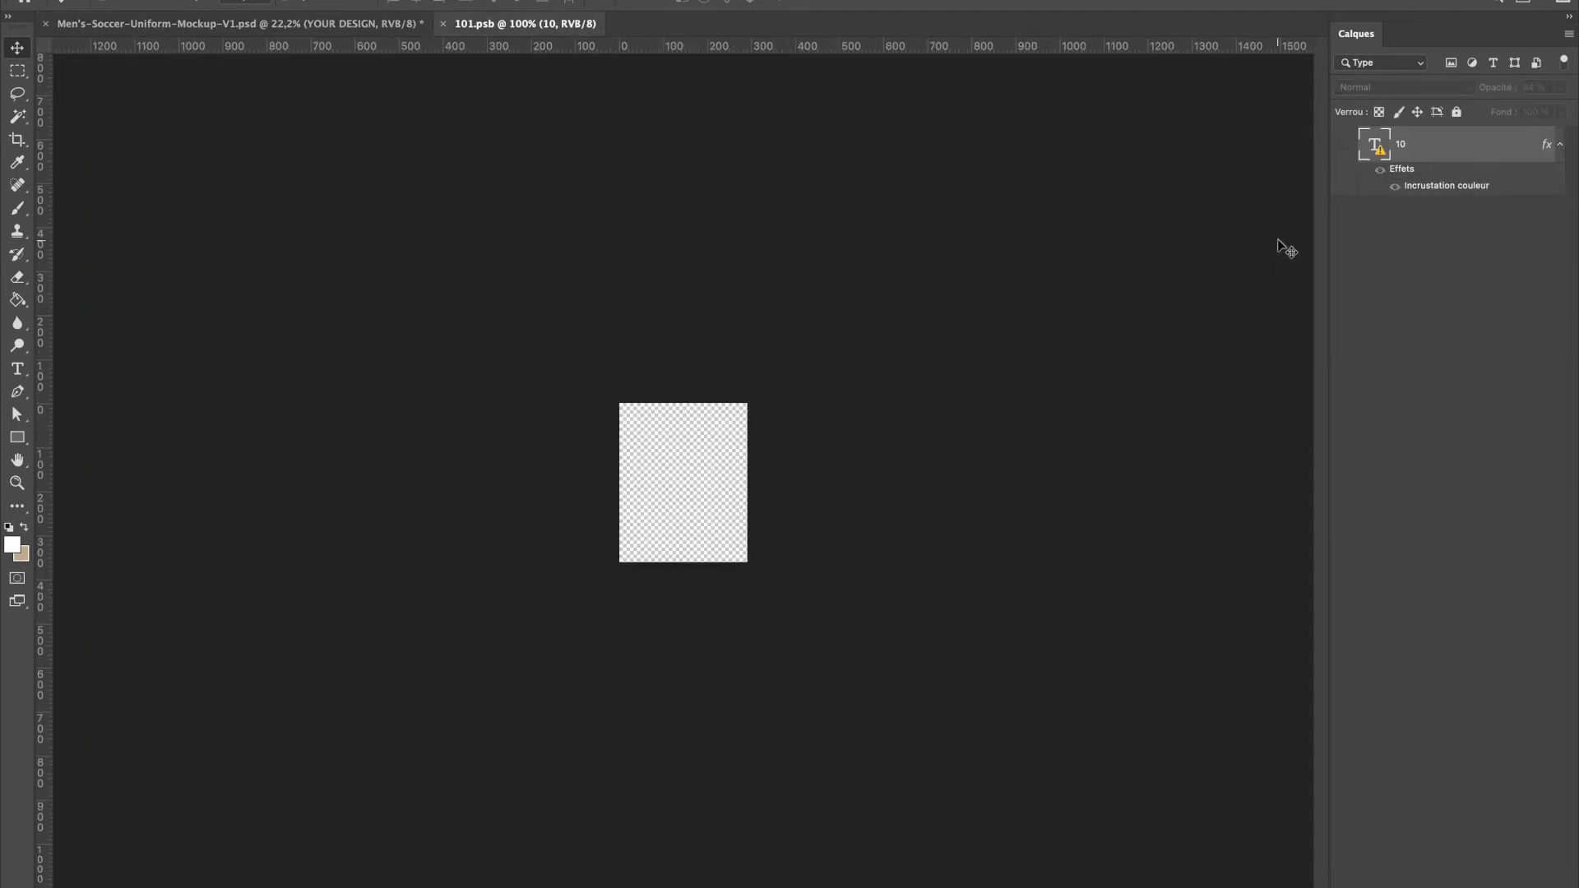
pyautogui.click(1345, 148)
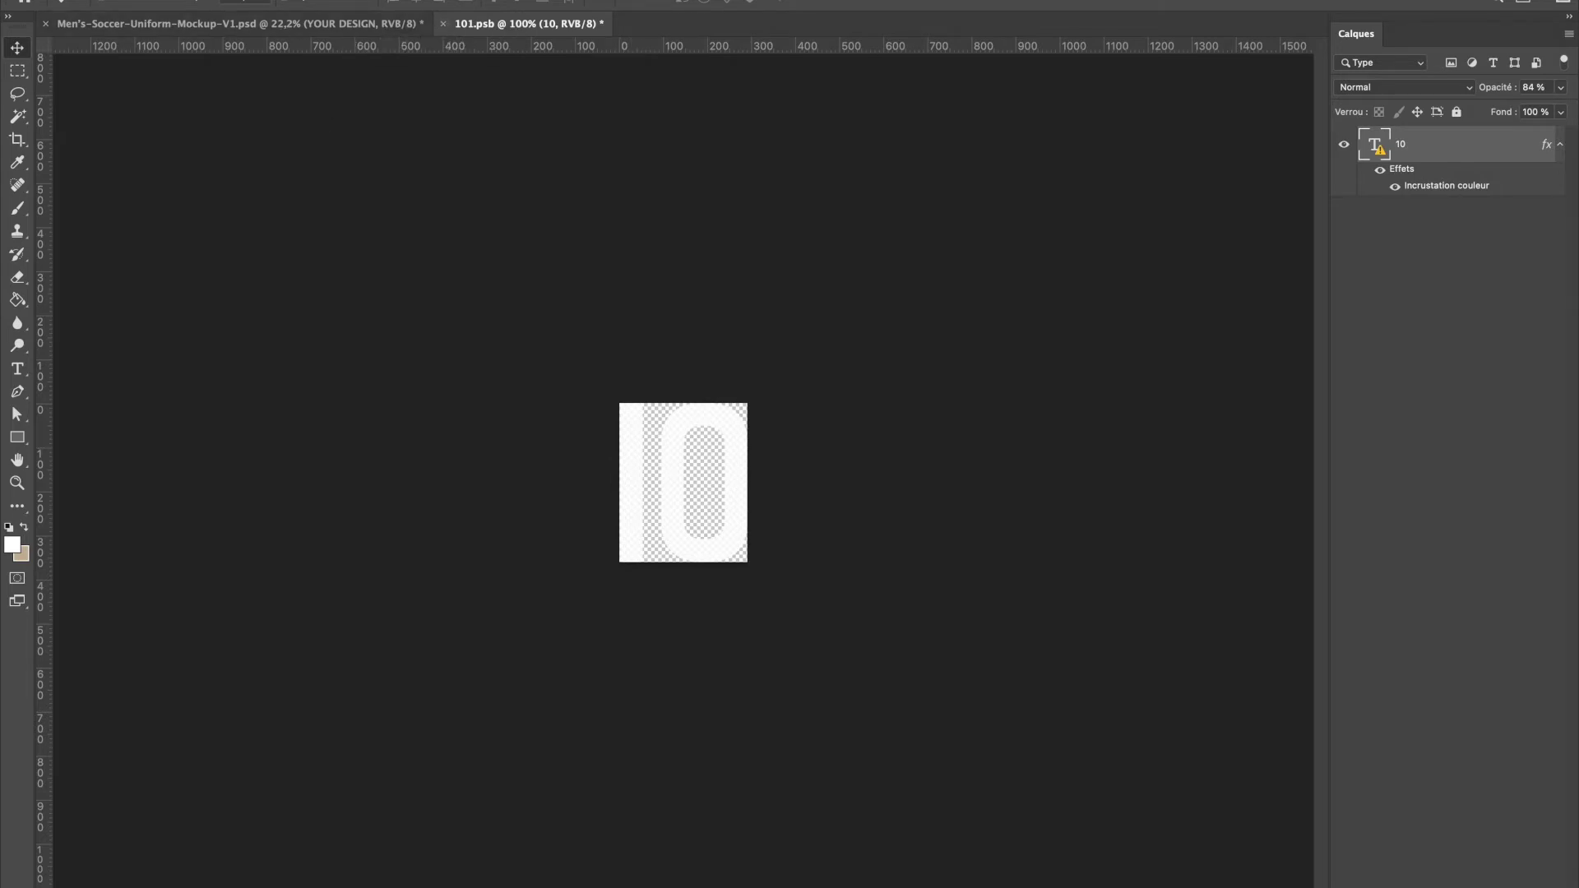
pyautogui.click(135, 3)
pyautogui.click(194, 123)
pyautogui.click(444, 30)
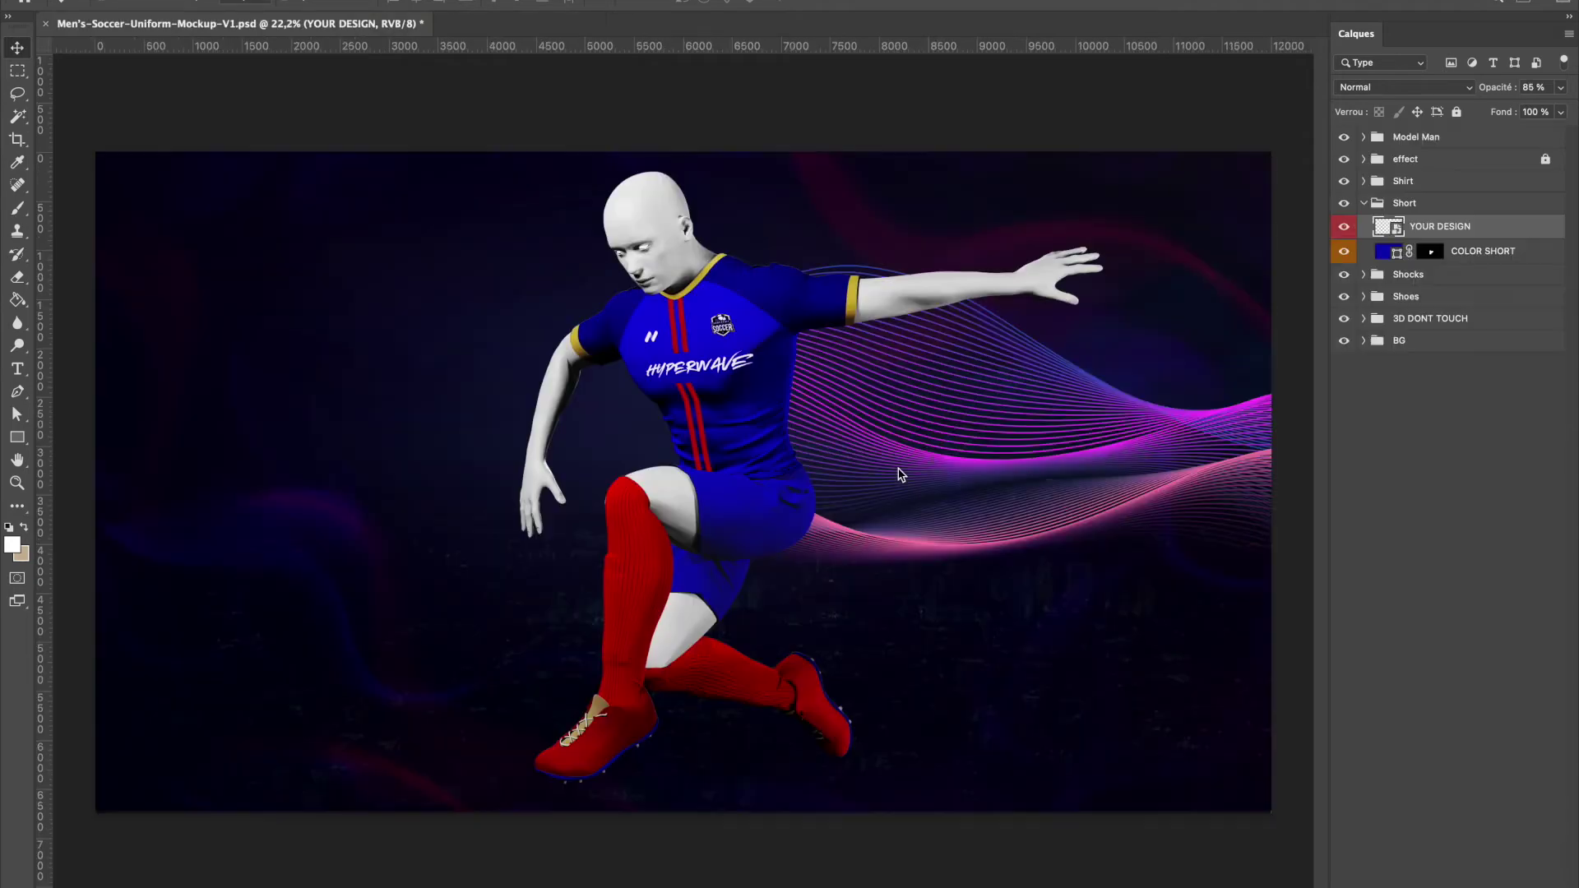
# - Try red b40202, green 02b406 and orange b45e02 as the COLOR SHORT layer's fill, then cancel the colour change
pyautogui.click(1389, 253)
pyautogui.doubleClick(1386, 254)
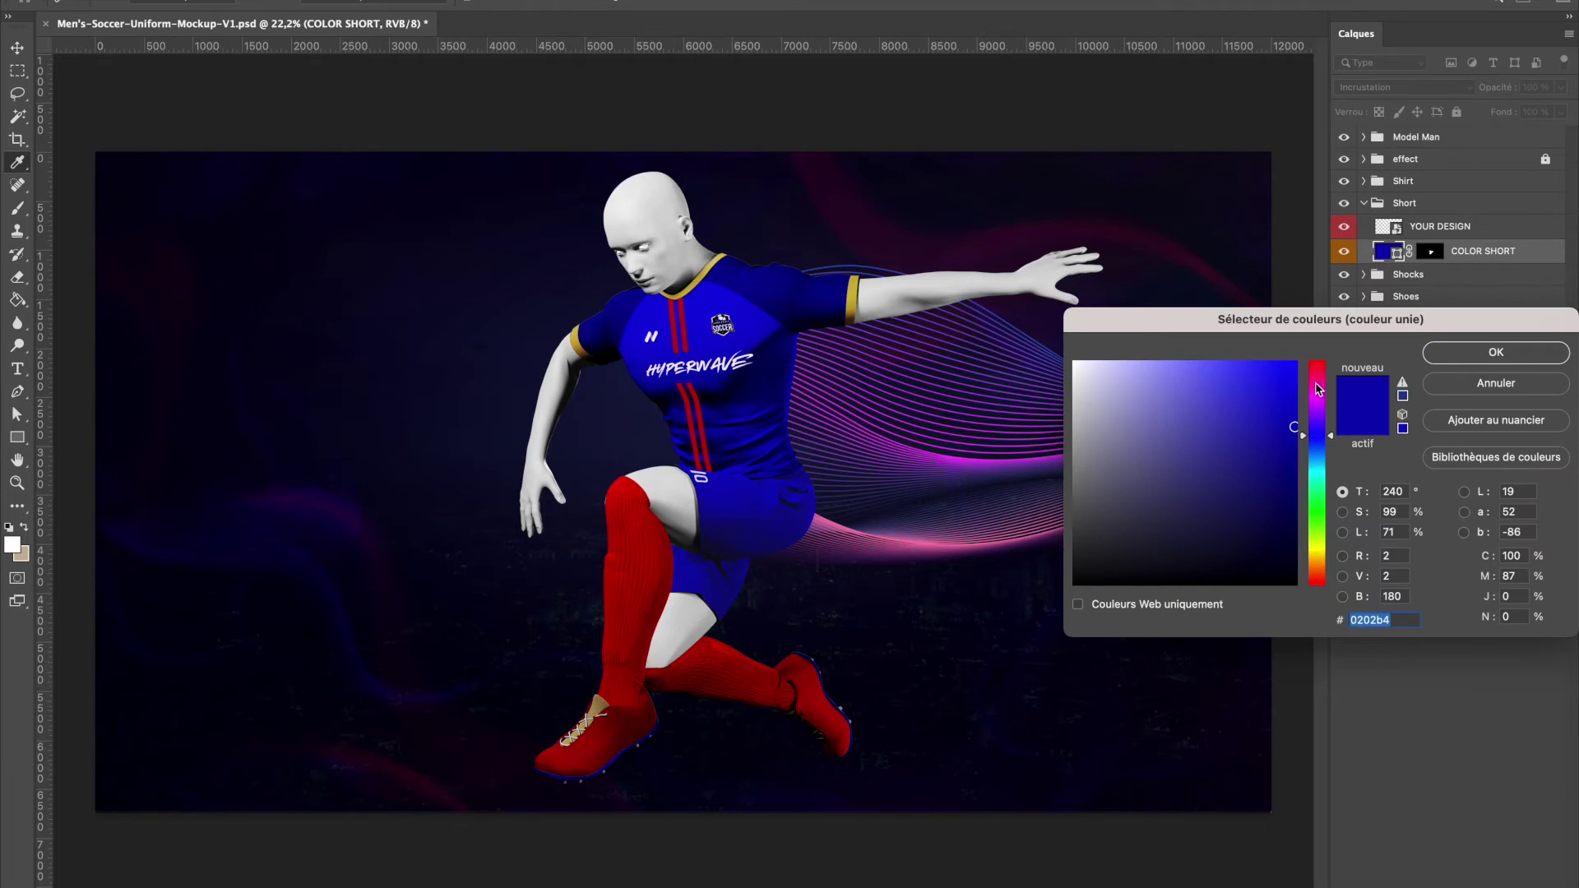
pyautogui.moveTo(1318, 390); pyautogui.dragTo(1318, 362)
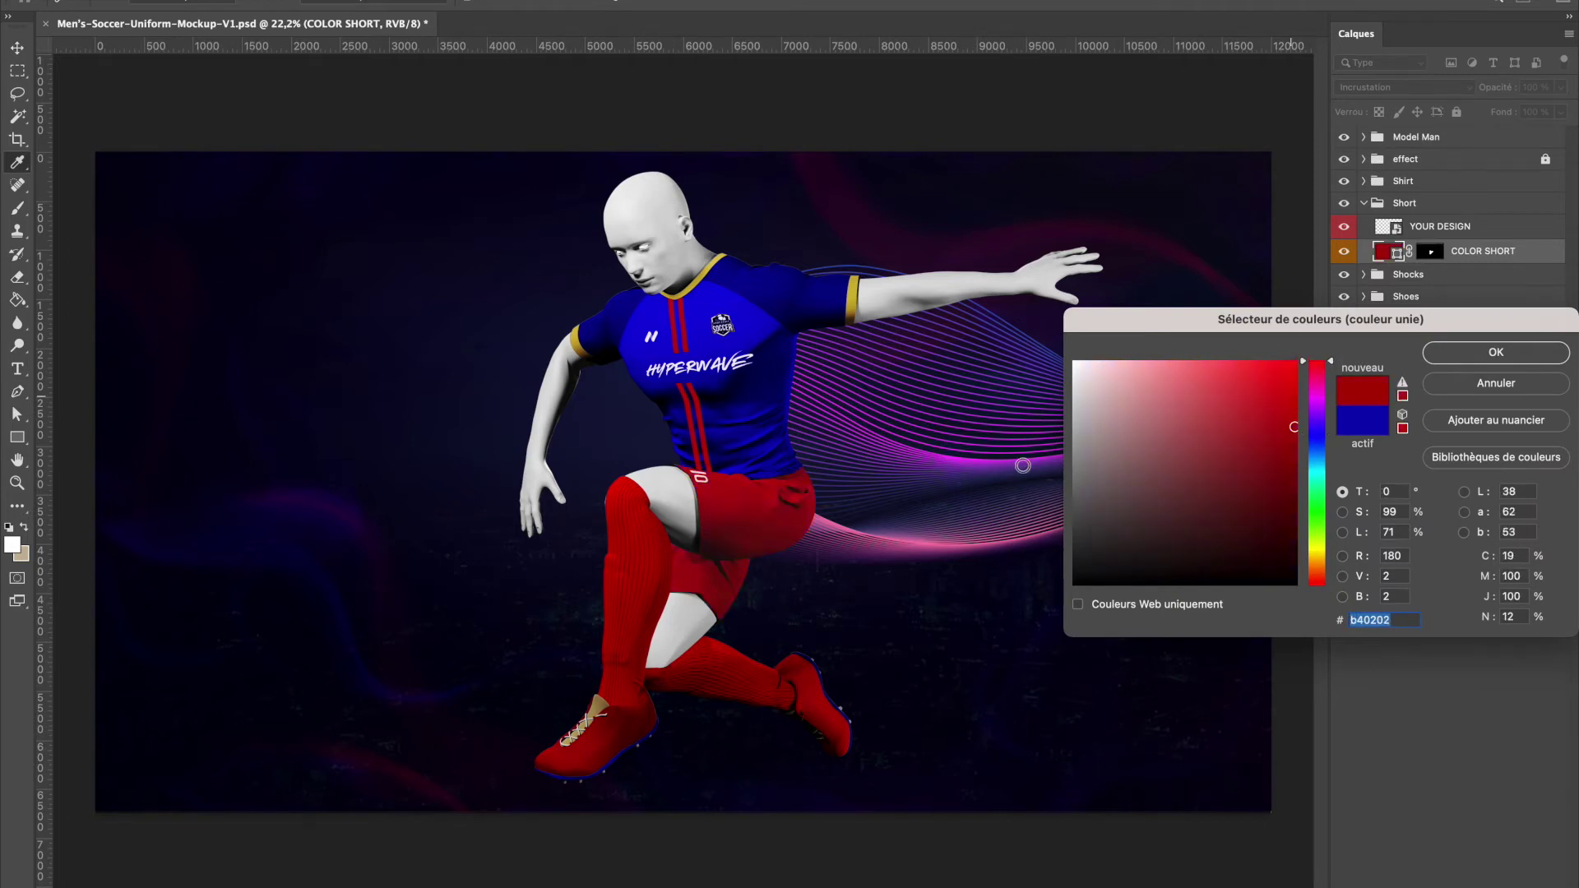
pyautogui.click(1313, 510)
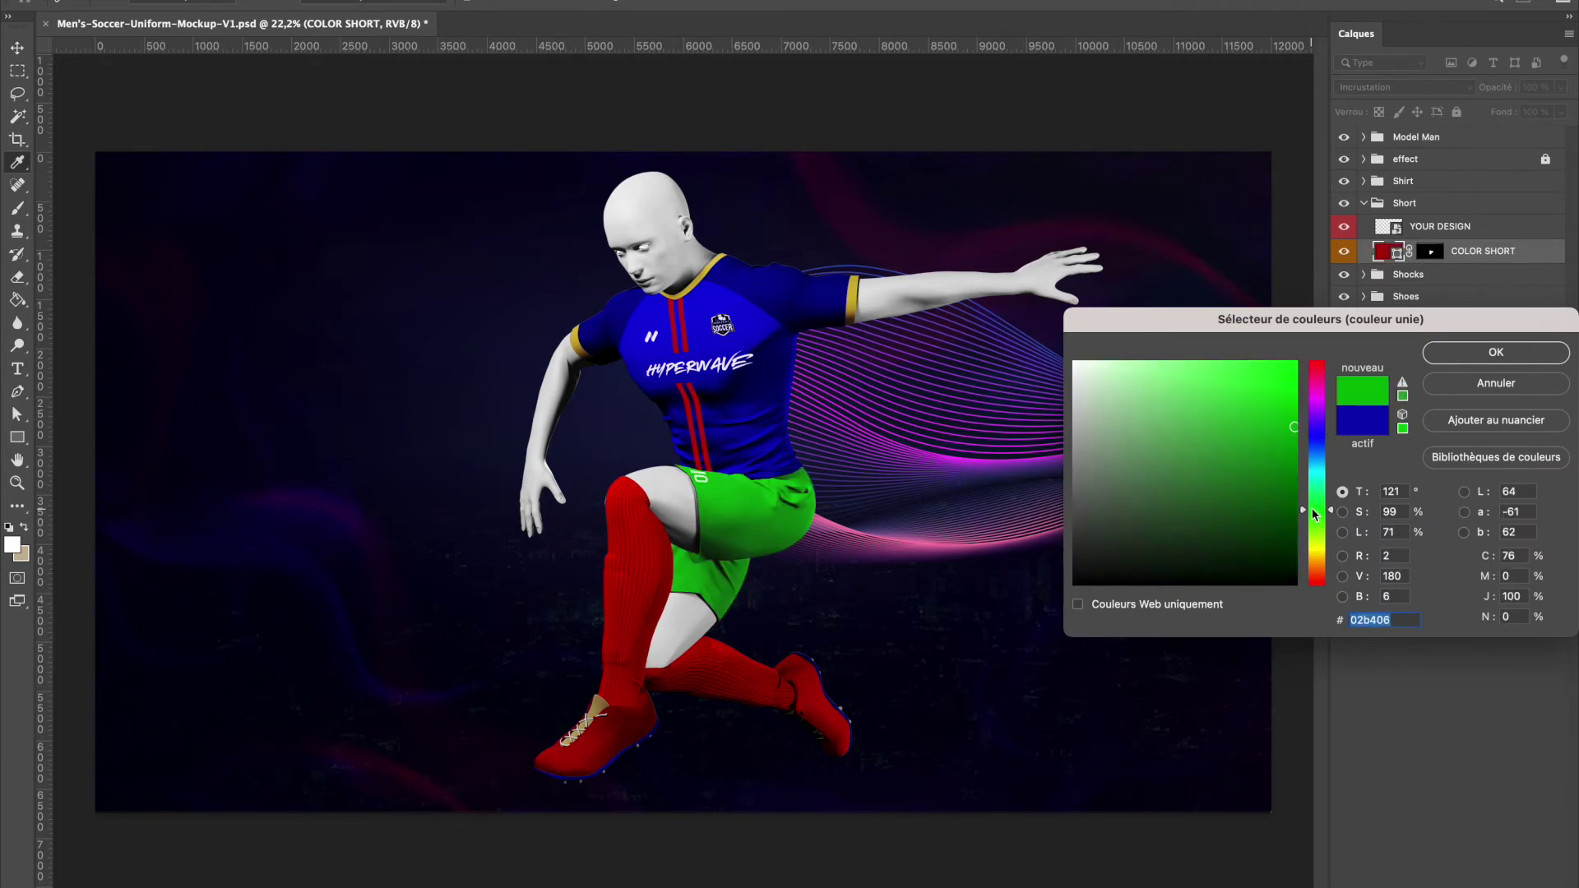
pyautogui.click(1319, 567)
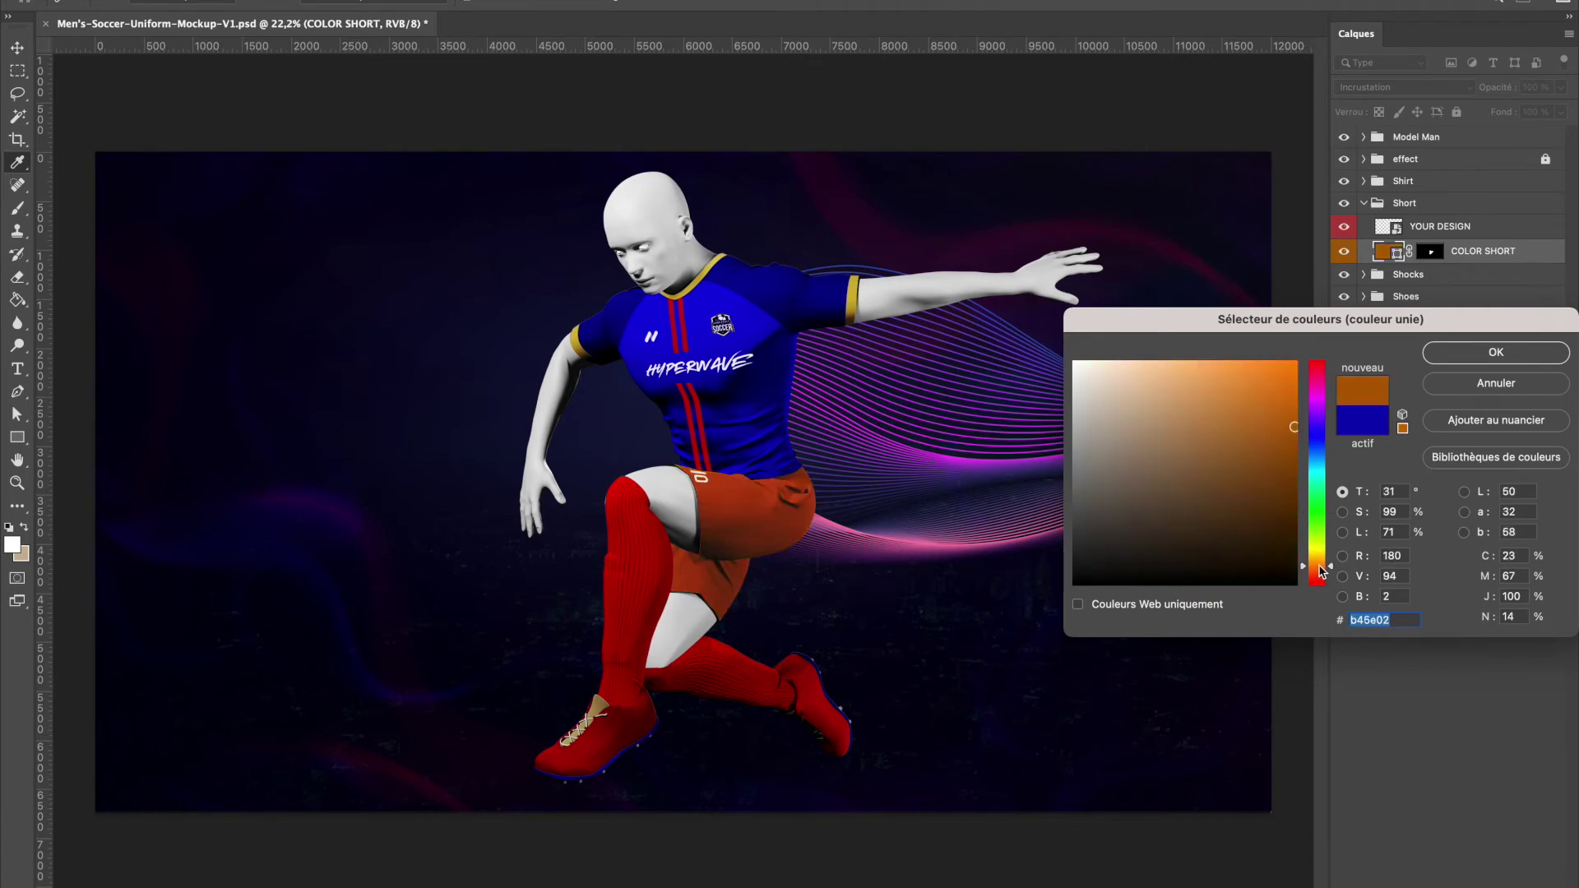
pyautogui.click(1462, 385)
# - Expand the Shocks group in place of Short, try magenta fa00fd and green 00fd30 on COLOR SHOCKS, then cancel the colour change
pyautogui.click(1363, 204)
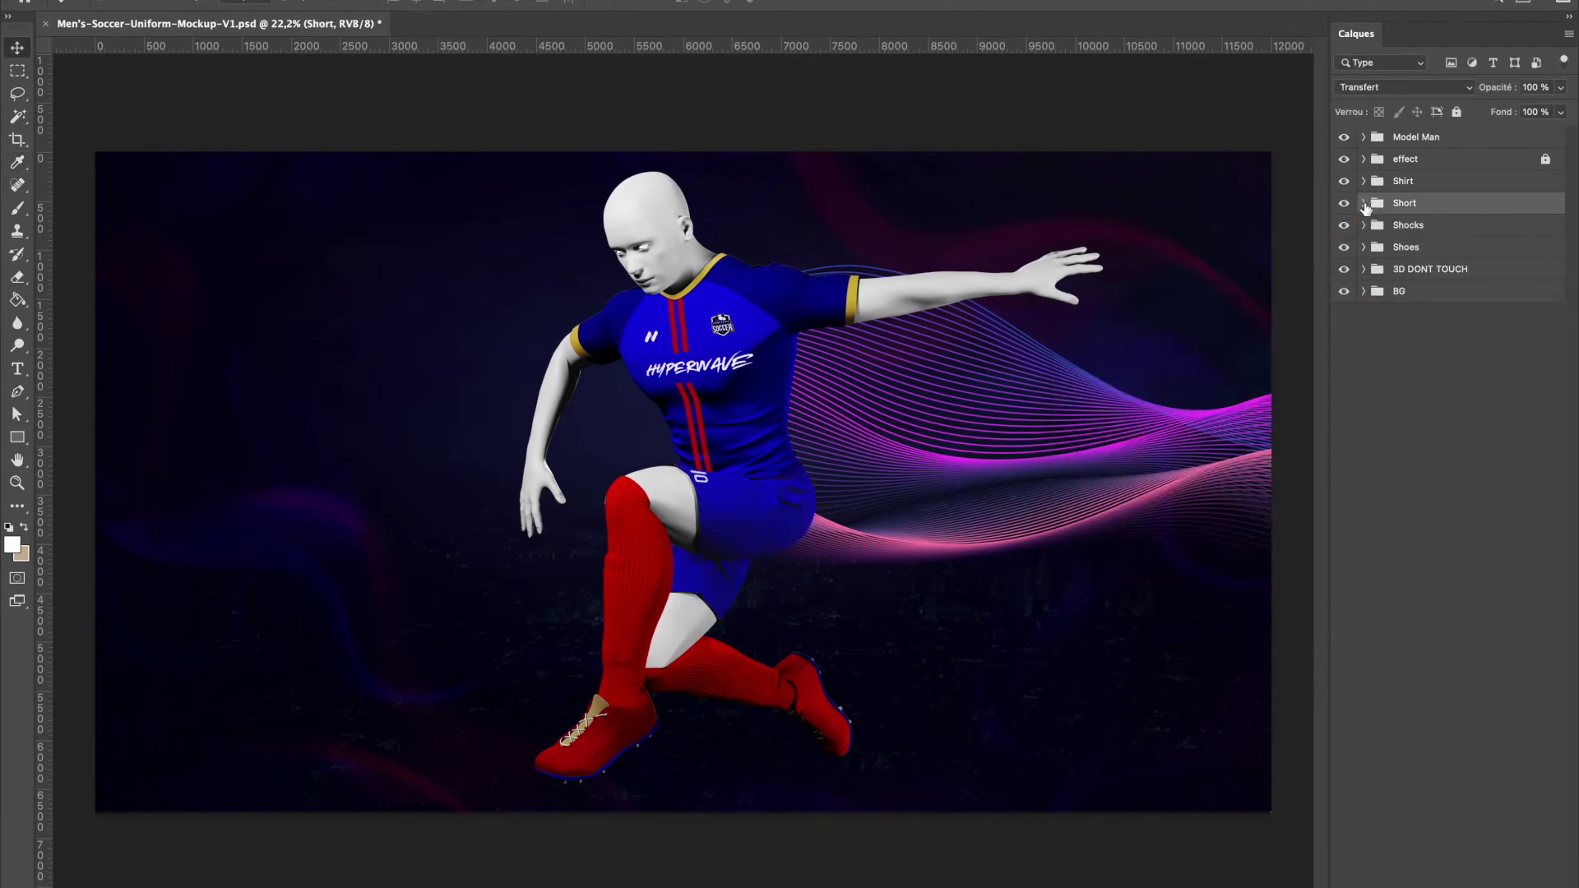
pyautogui.click(1366, 230)
pyautogui.click(1365, 226)
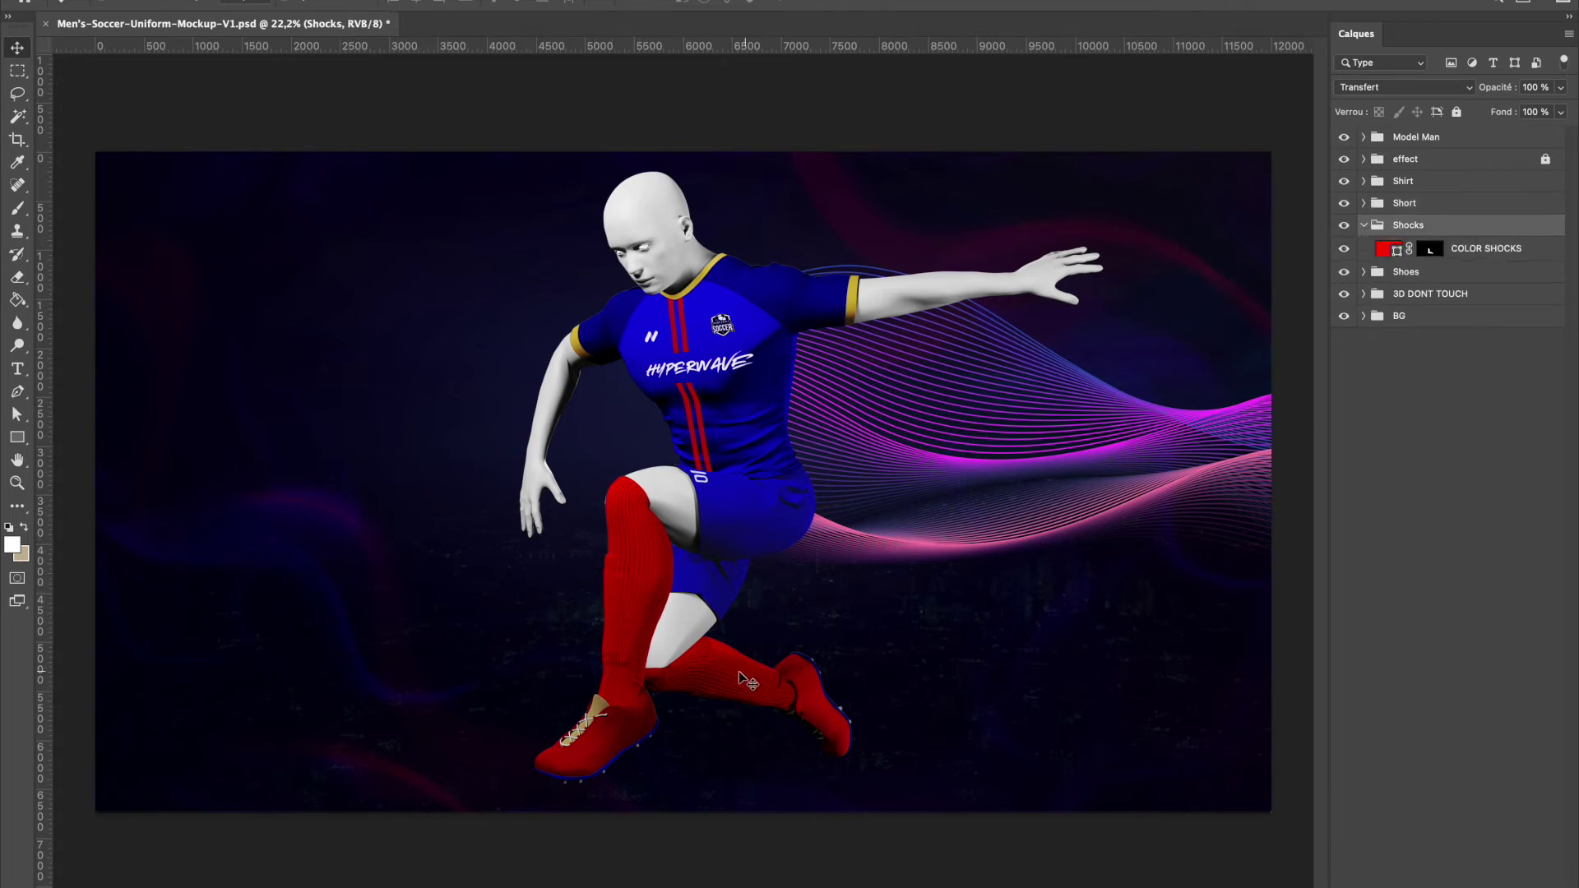
pyautogui.click(1392, 251)
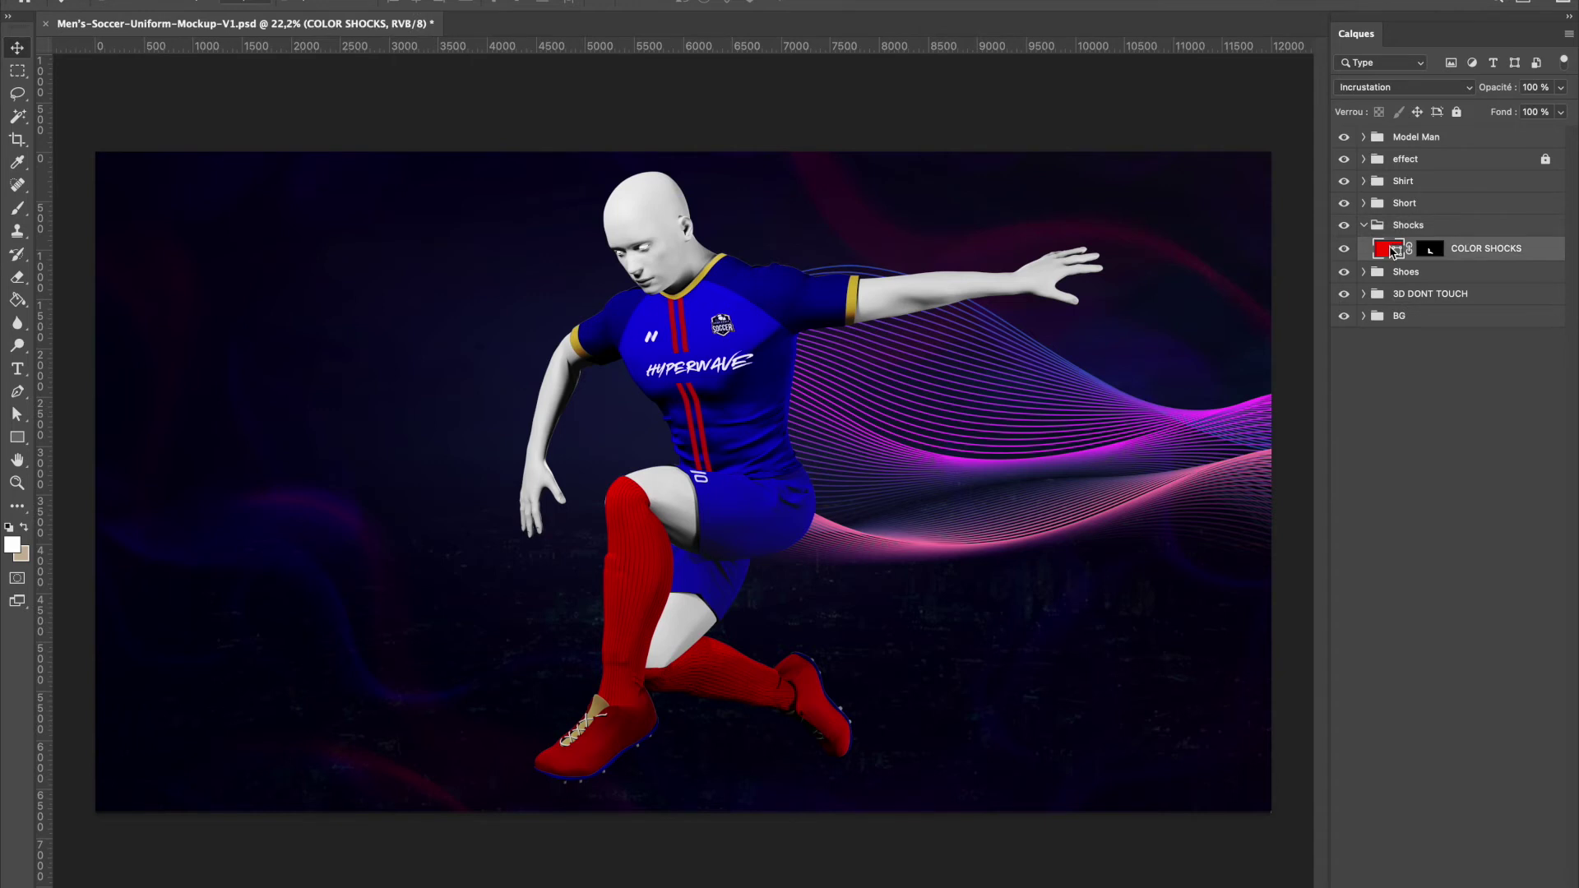
pyautogui.doubleClick(1391, 250)
pyautogui.click(1175, 409)
pyautogui.moveTo(1175, 408)
pyautogui.mouseDown()
pyautogui.moveTo(1151, 365)
pyautogui.moveTo(1269, 412)
pyautogui.moveTo(1280, 452)
pyautogui.moveTo(1305, 363)
pyautogui.mouseUp()
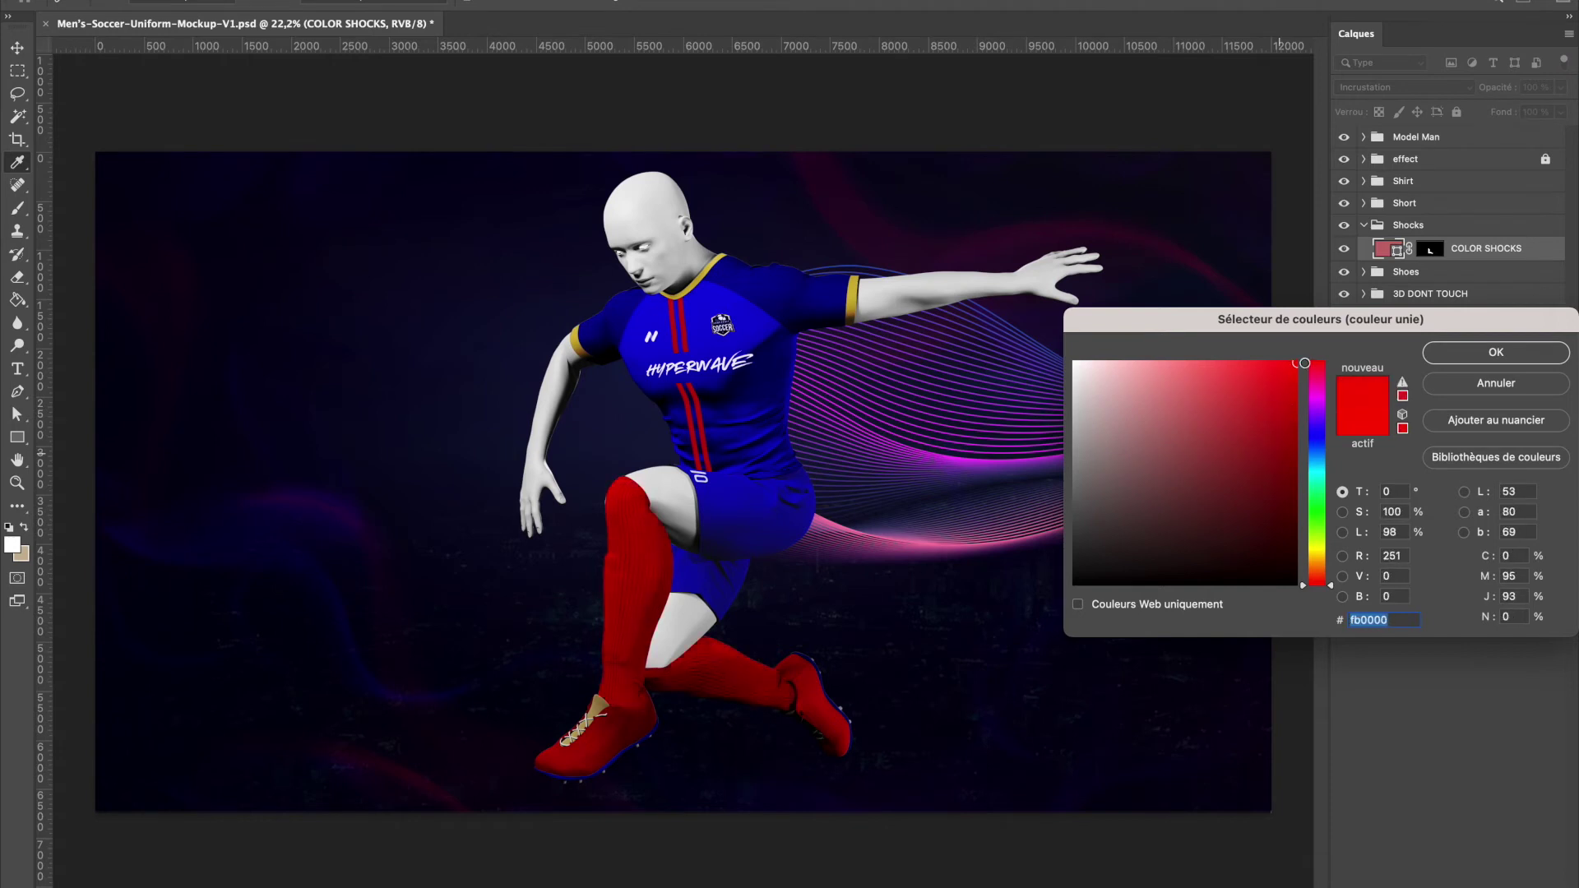
pyautogui.click(1315, 400)
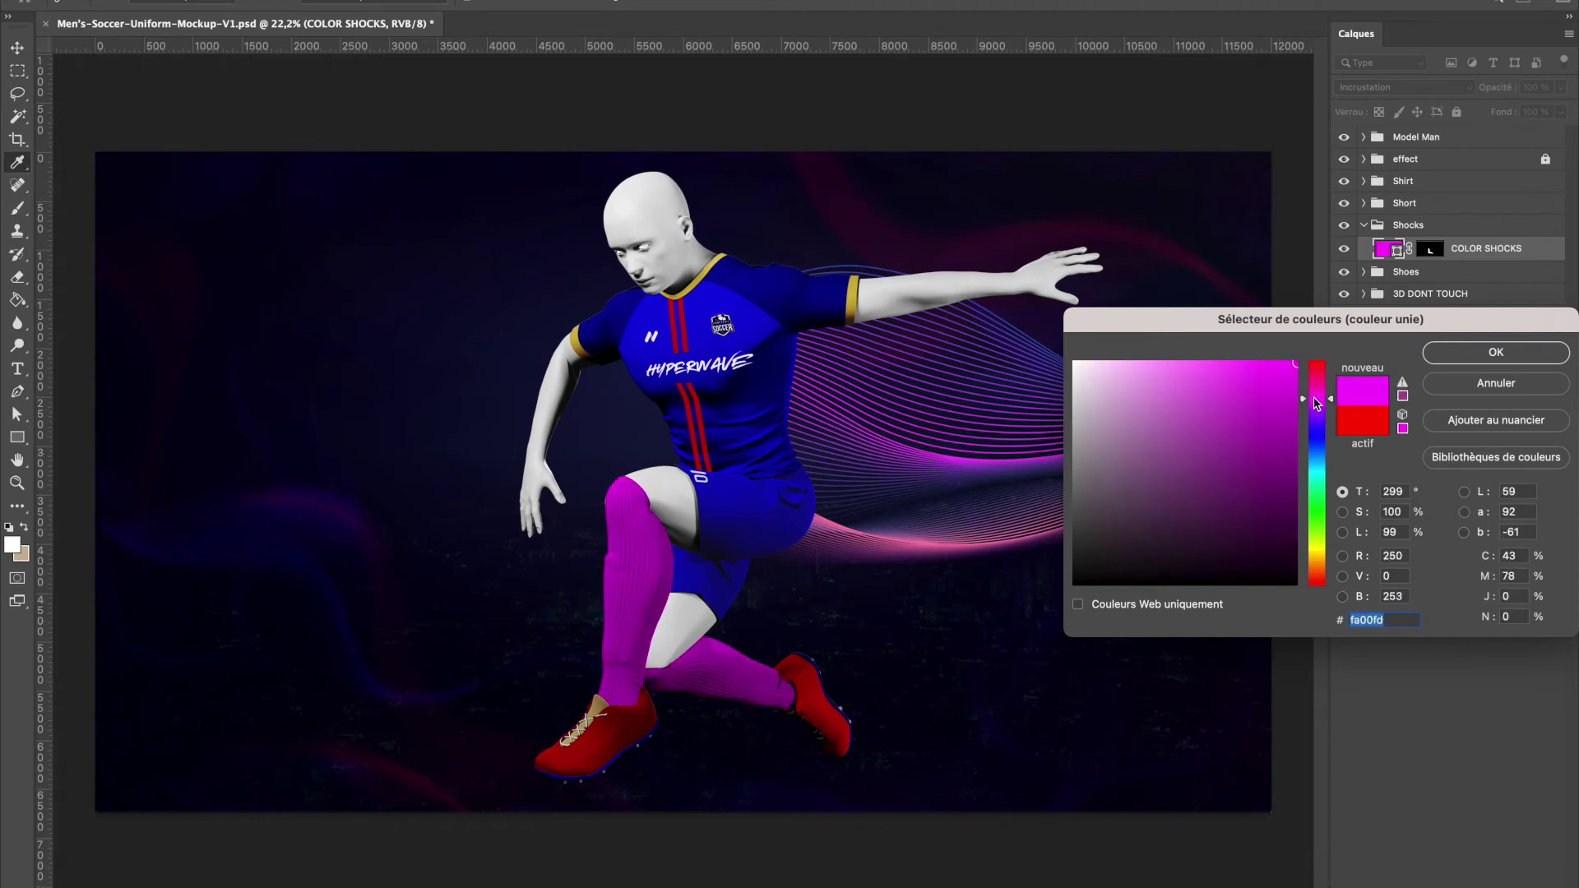
pyautogui.click(1317, 445)
pyautogui.click(1320, 504)
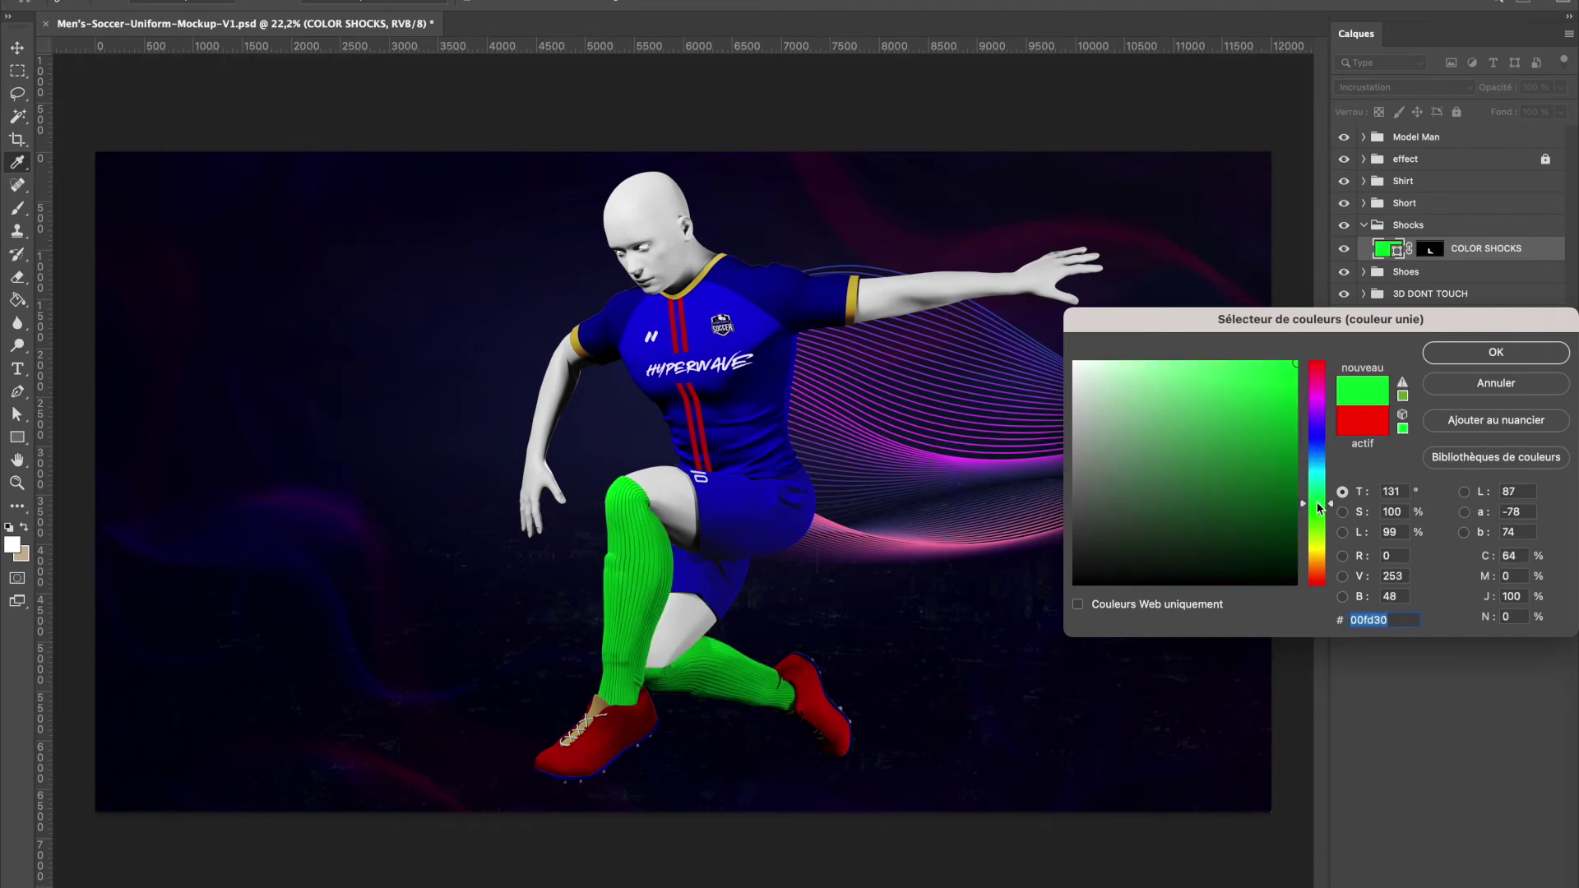
pyautogui.press('Escape')
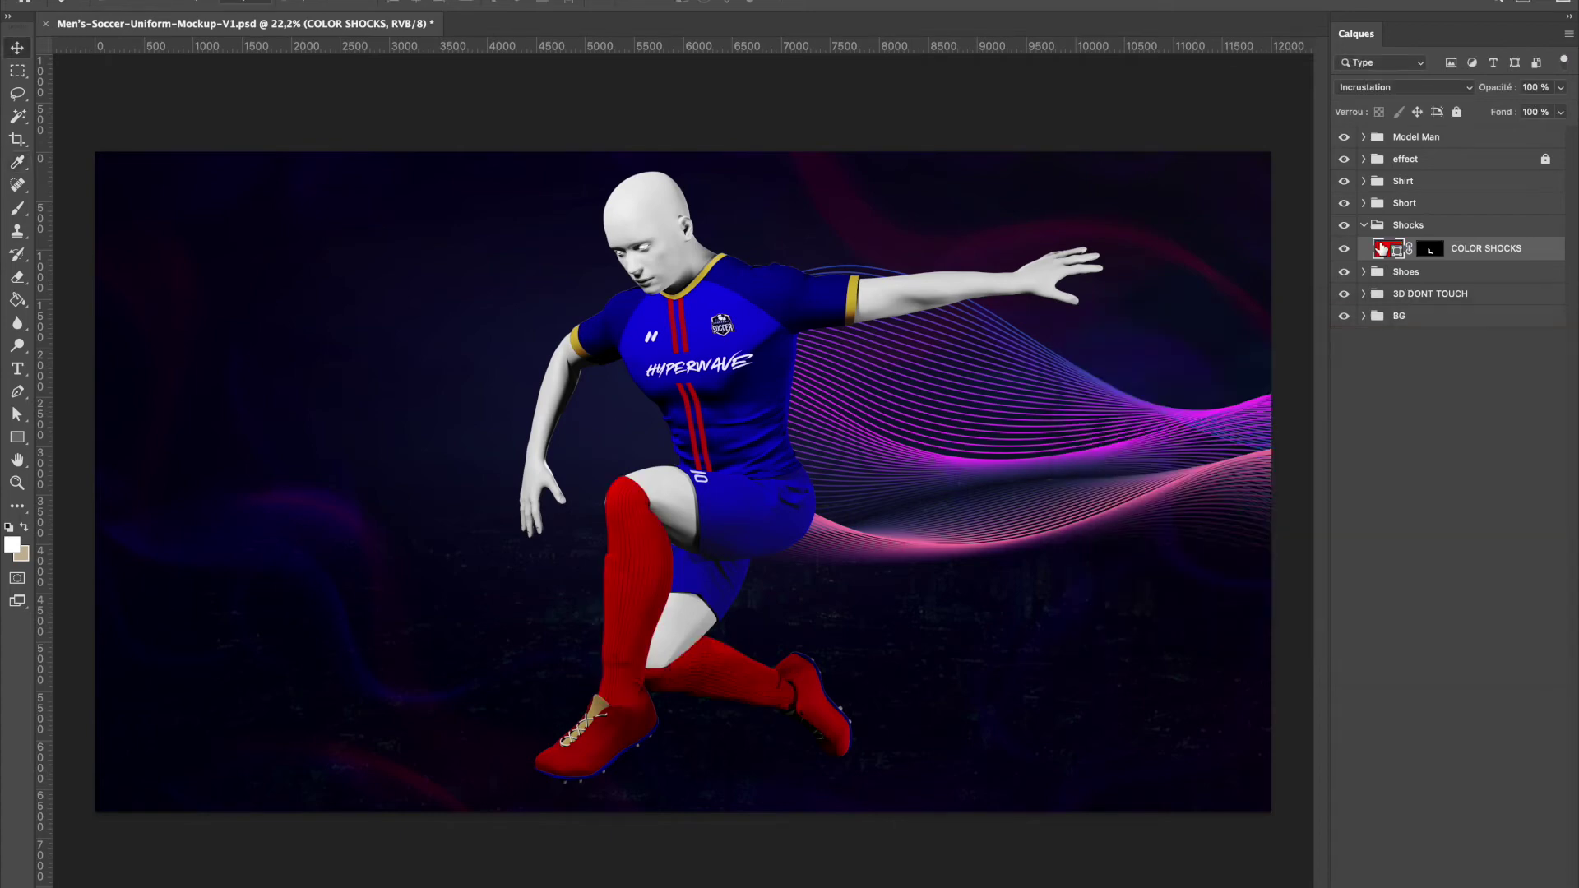
# - Expand the Shoes group in place of Shocks and toggle the Tongue layer's visibility off and on with the shoes in close-up
pyautogui.click(1364, 226)
pyautogui.click(1403, 247)
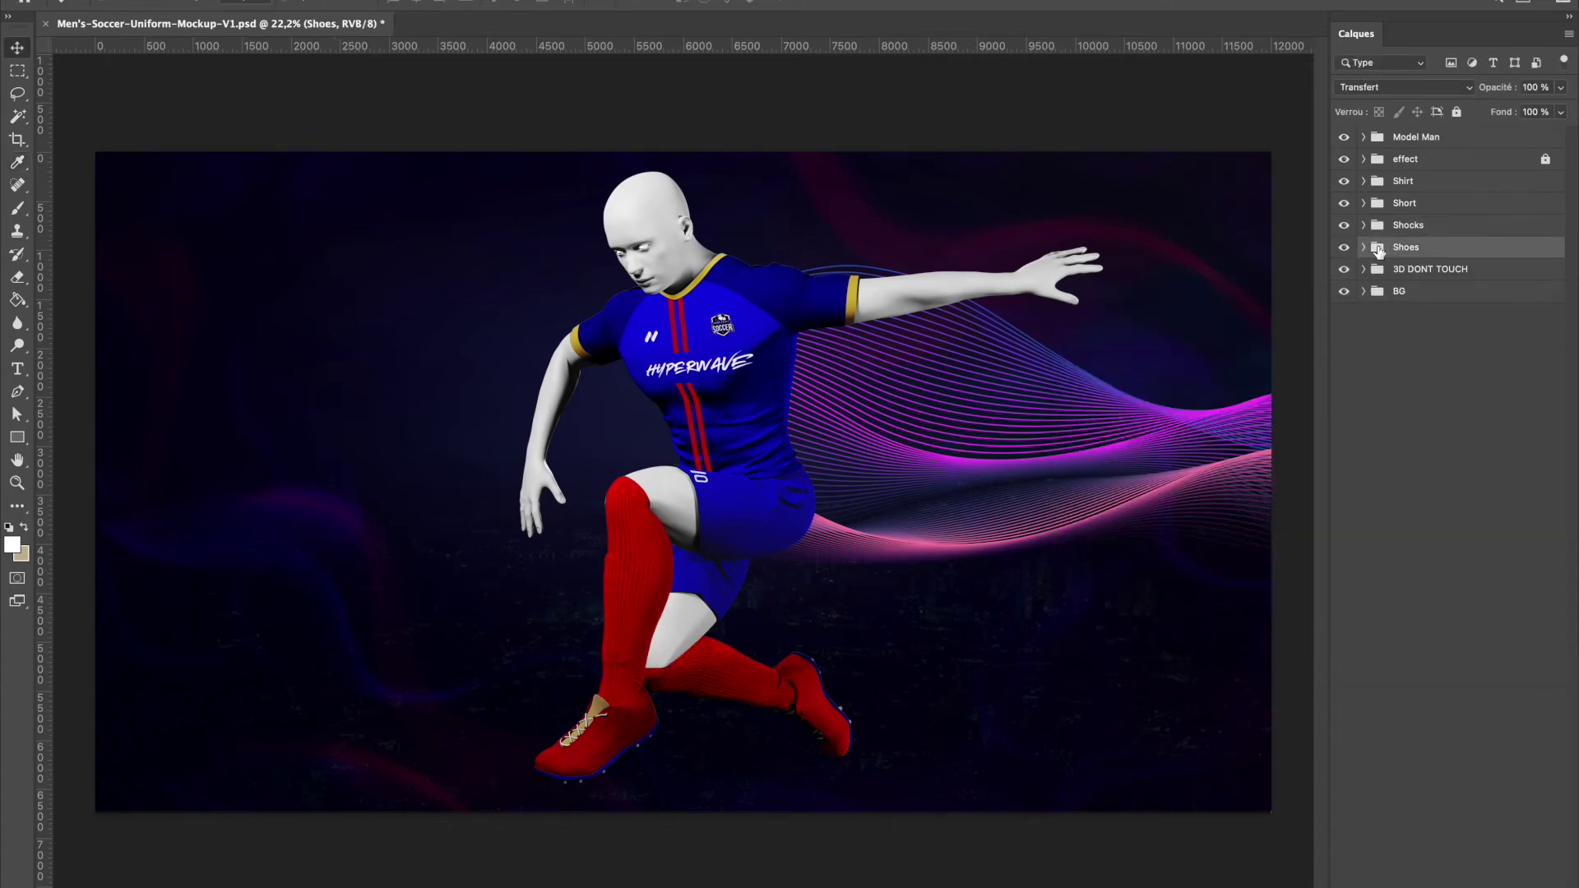
pyautogui.click(1364, 248)
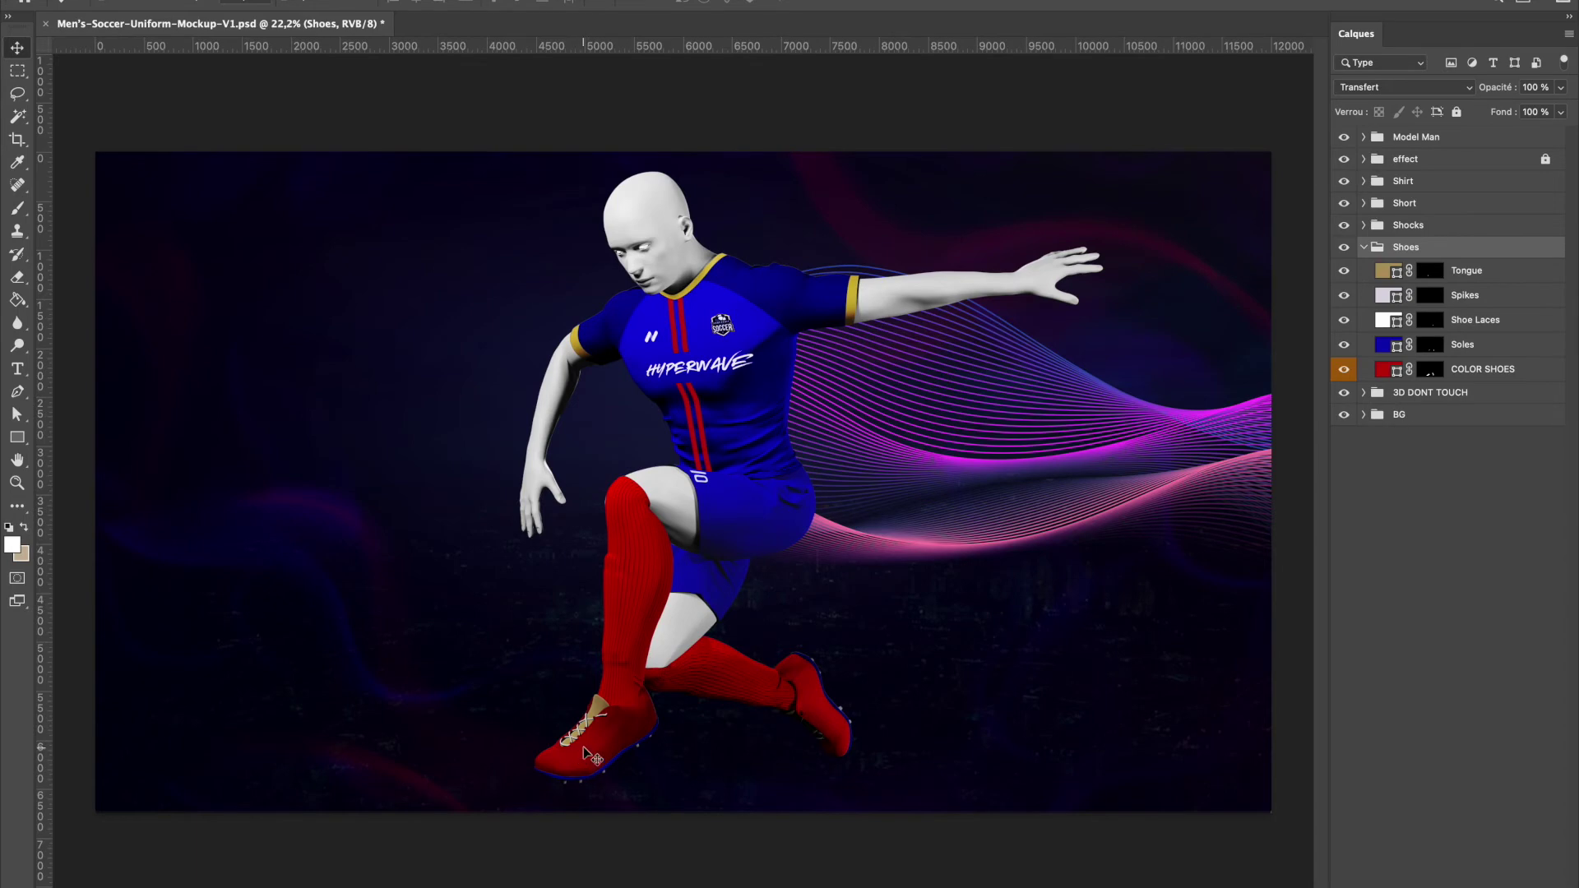
pyautogui.scroll(5, 584, 745)
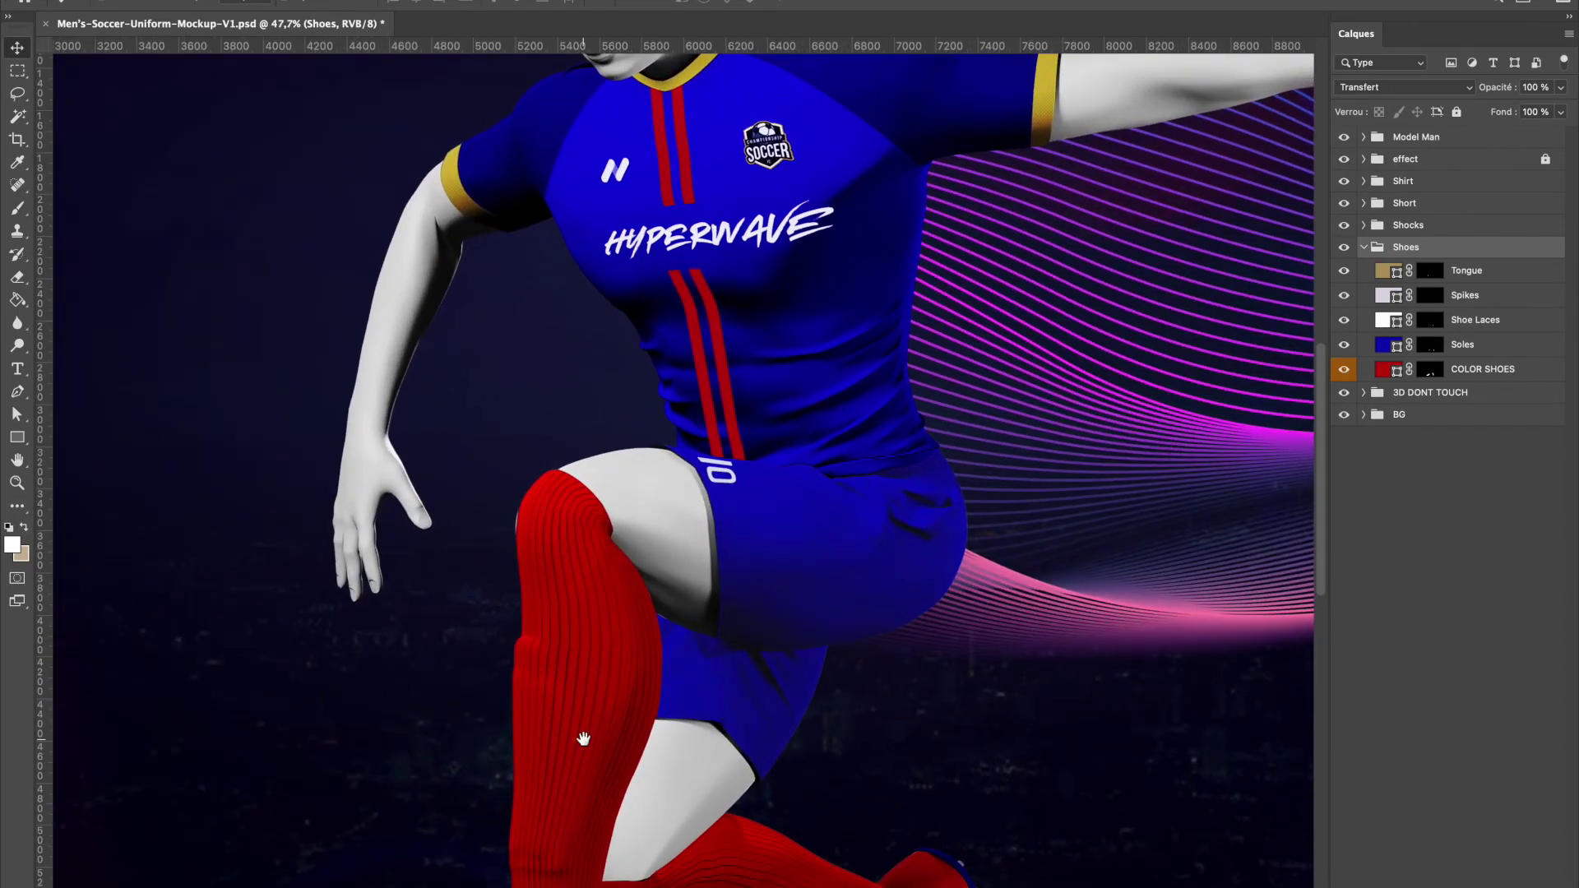
pyautogui.scroll(-10, 584, 739)
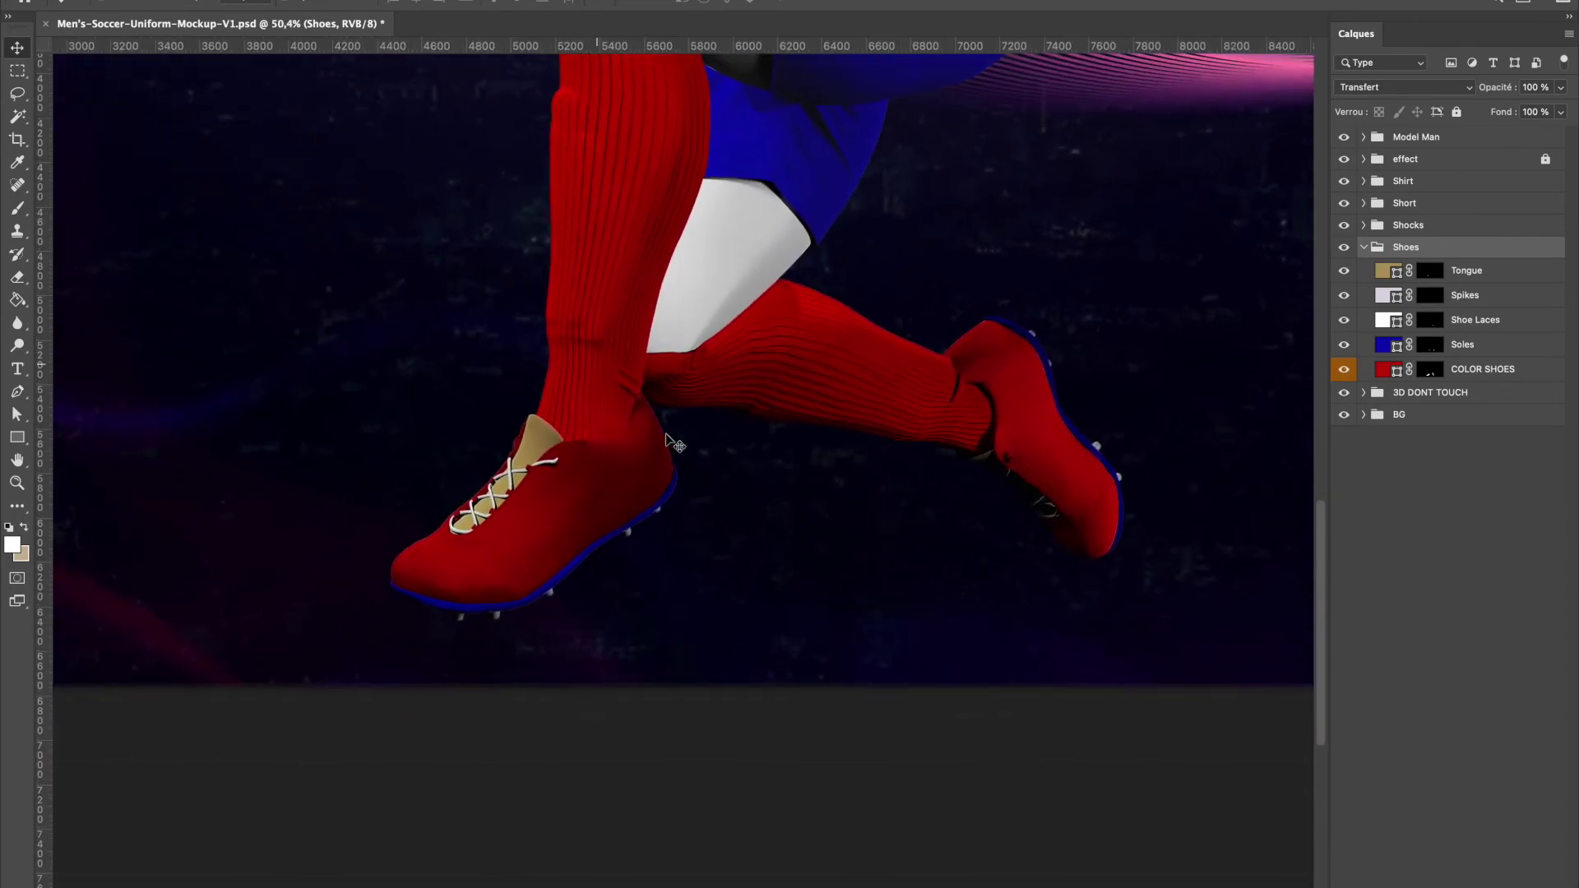
pyautogui.scroll(3, 670, 442)
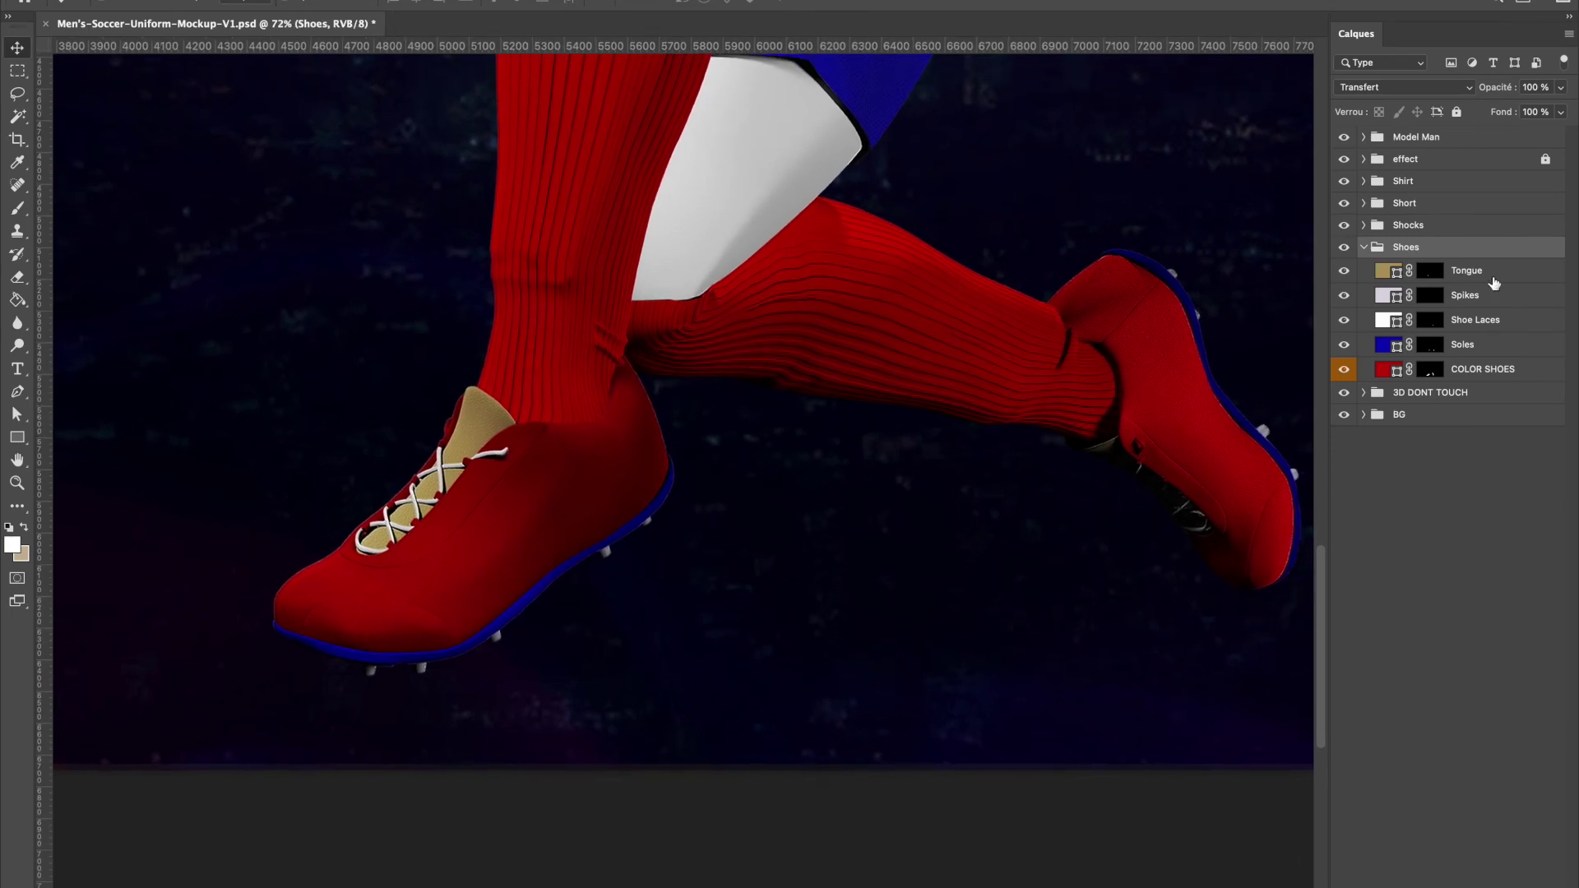
pyautogui.click(1379, 277)
pyautogui.click(1345, 274)
pyautogui.click(1344, 274)
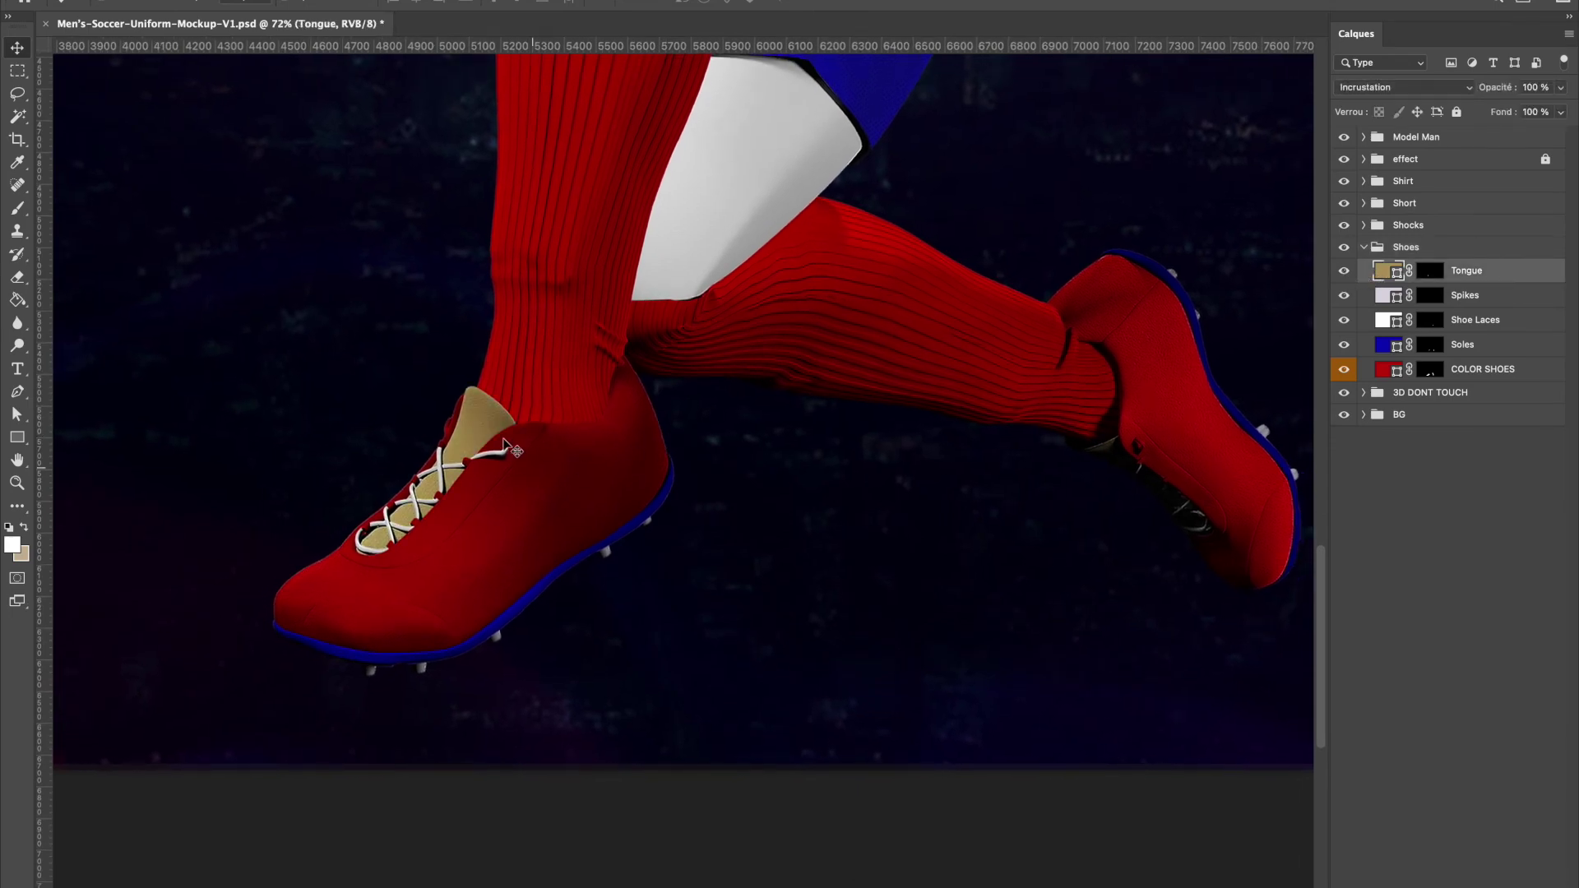
# - Try pink b3629d and green 80b362 as the Tongue layer's fill, then cancel the colour change
pyautogui.doubleClick(1388, 277)
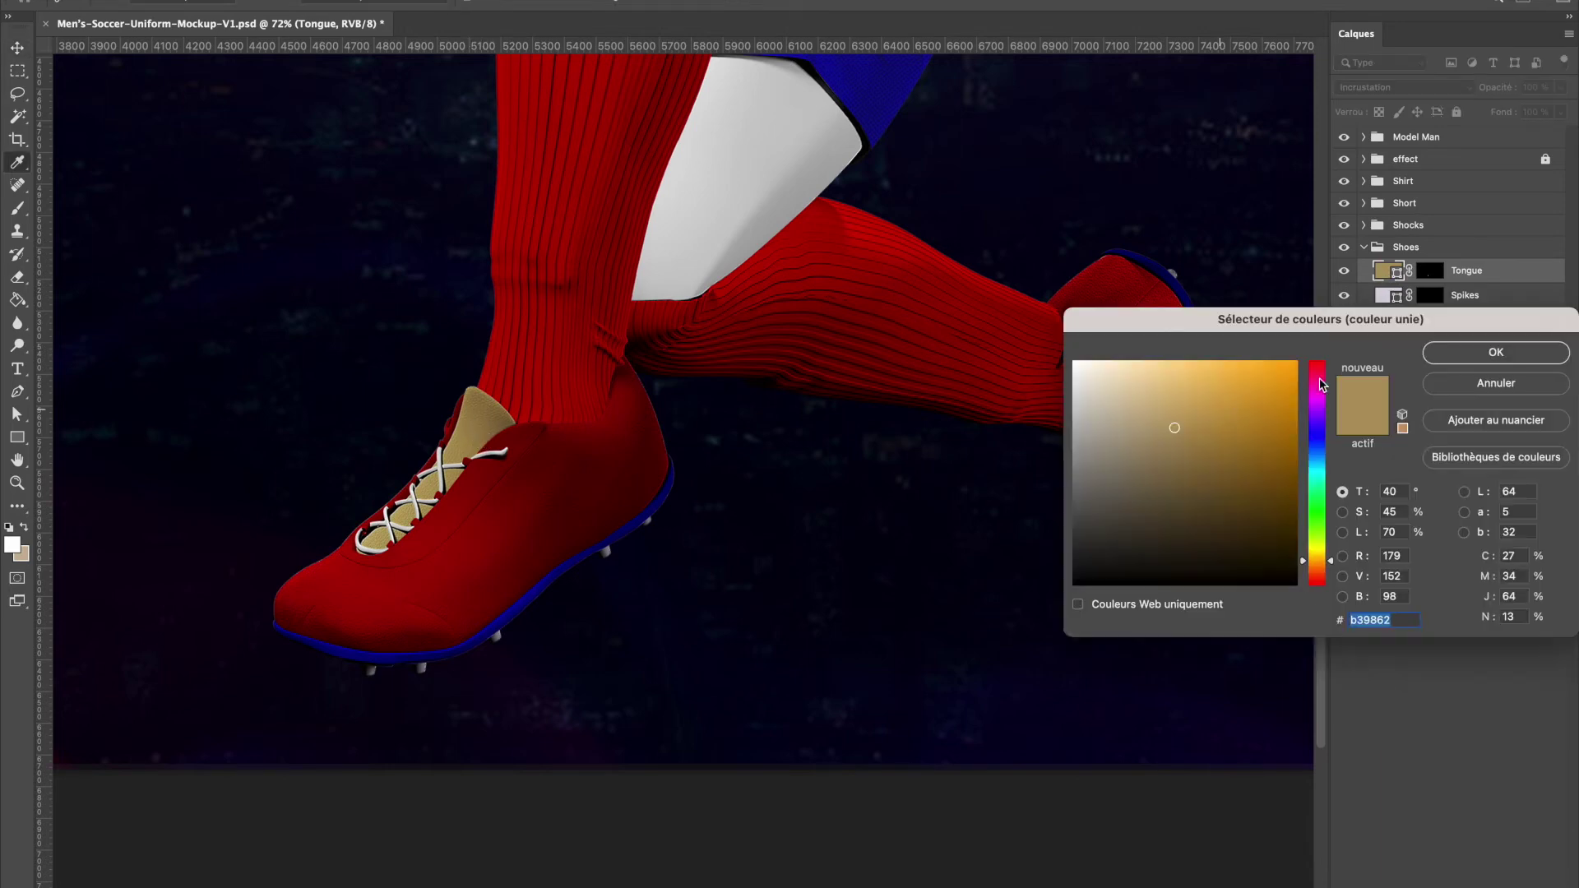
pyautogui.click(1320, 392)
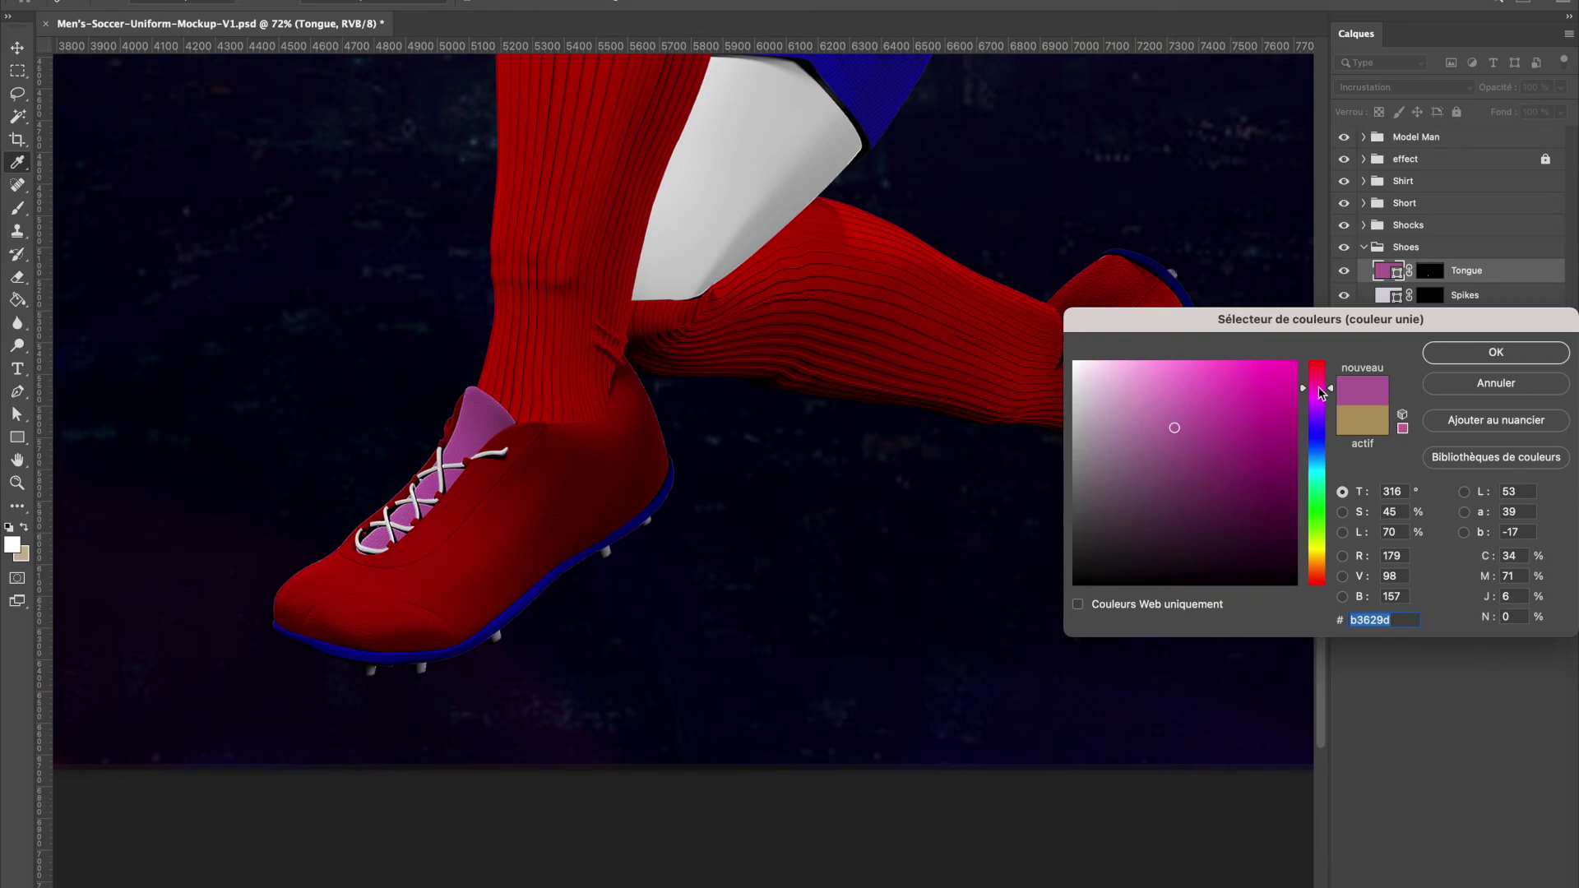
pyautogui.click(1321, 524)
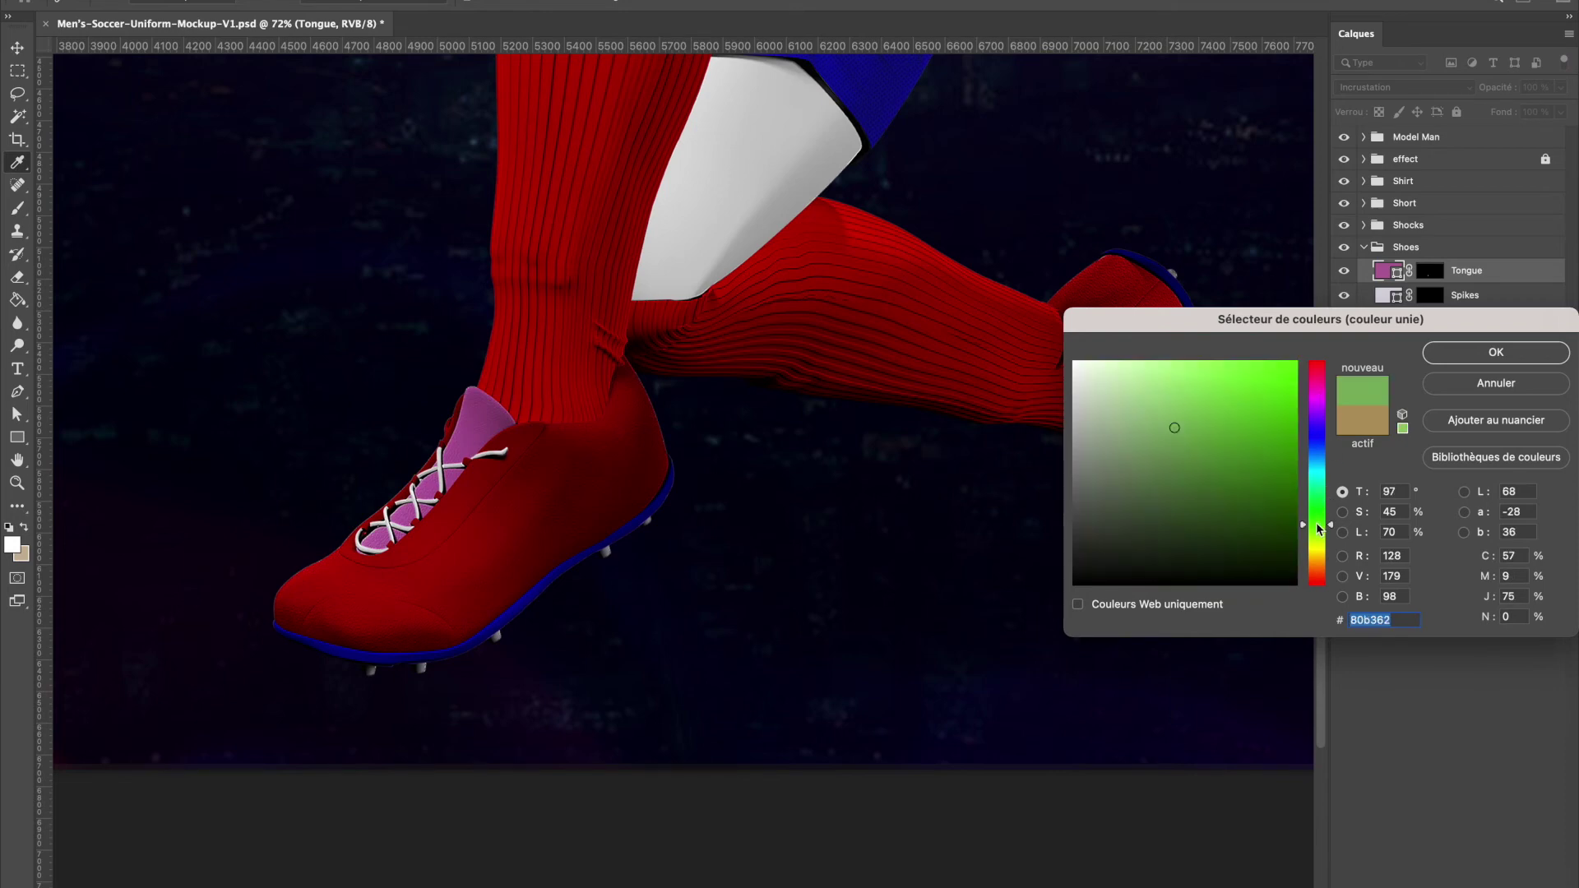
pyautogui.click(1487, 384)
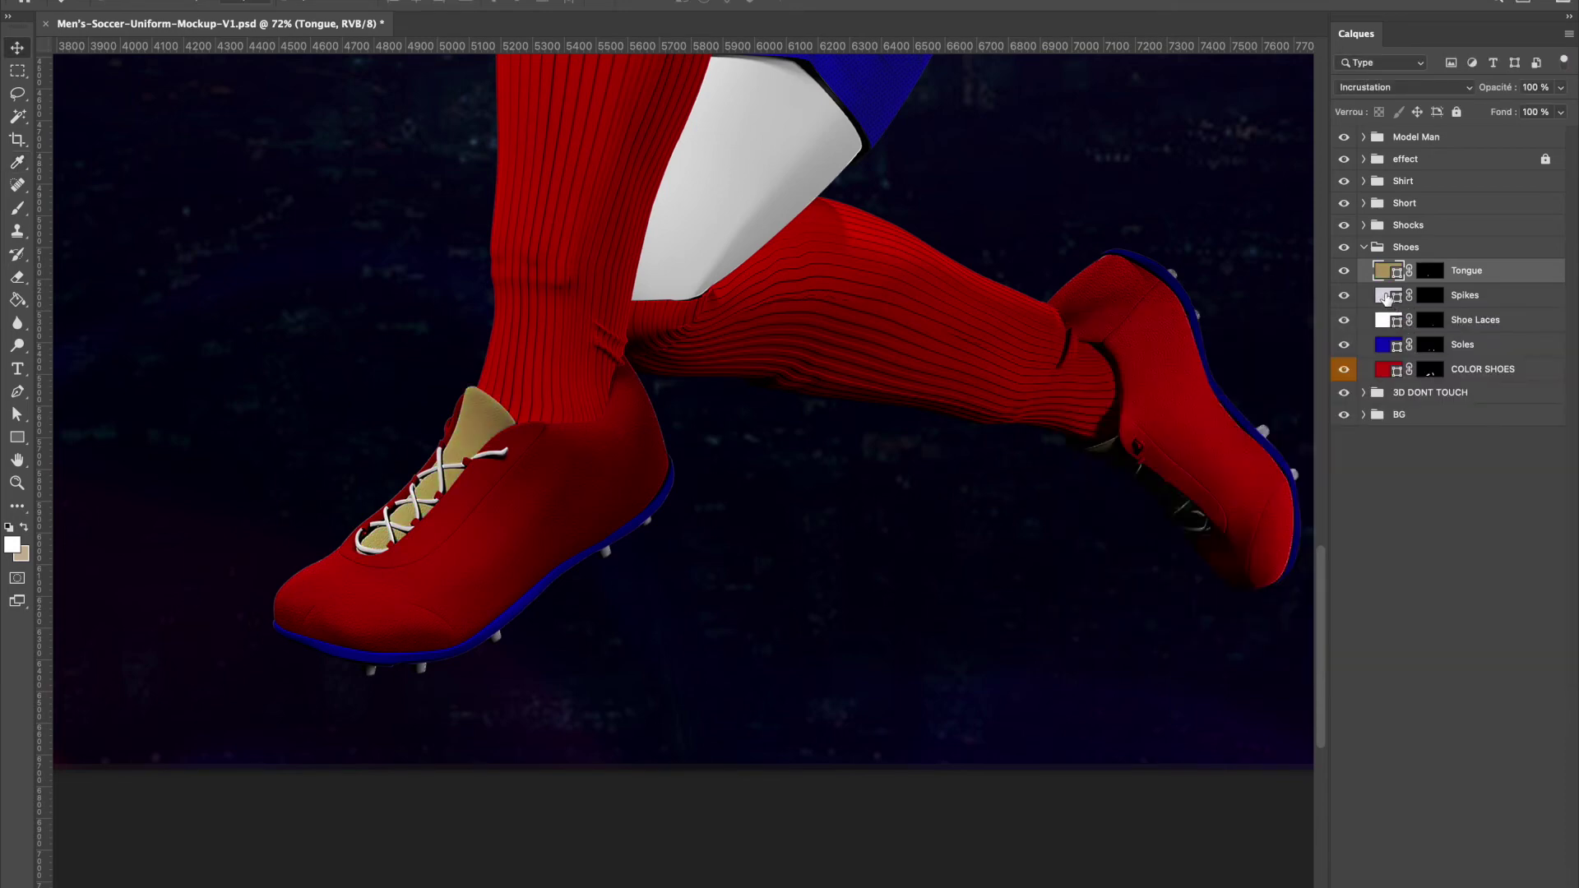
# - Try red ff0000 and green 3cff00 as the Spikes layer's fill, then cancel the colour change
pyautogui.click(1387, 298)
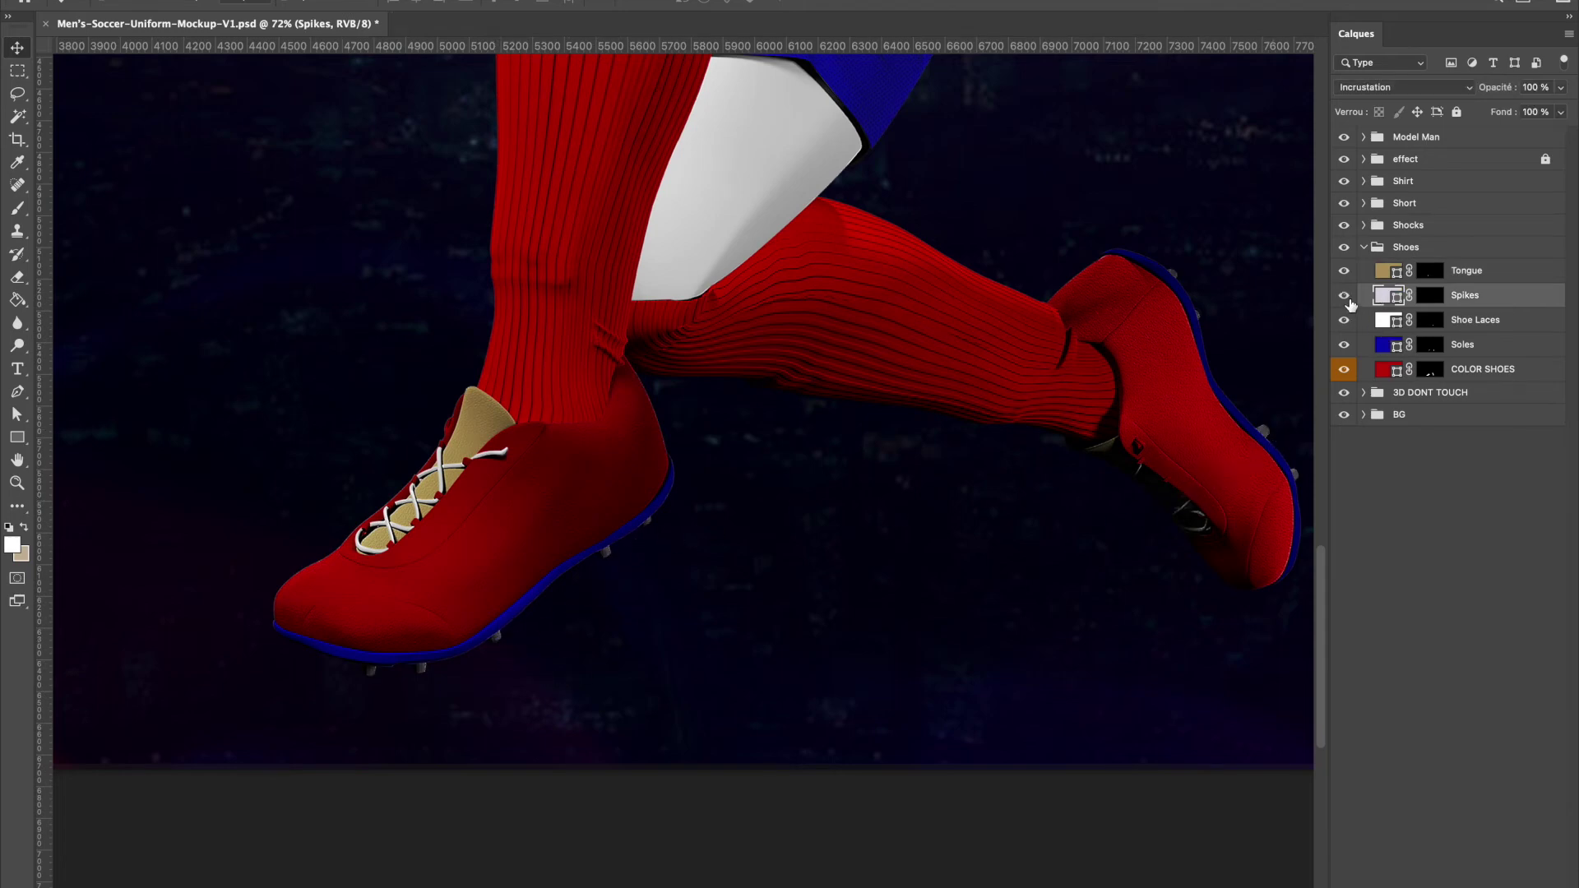
pyautogui.doubleClick(1388, 298)
pyautogui.moveTo(1322, 398); pyautogui.dragTo(1327, 356)
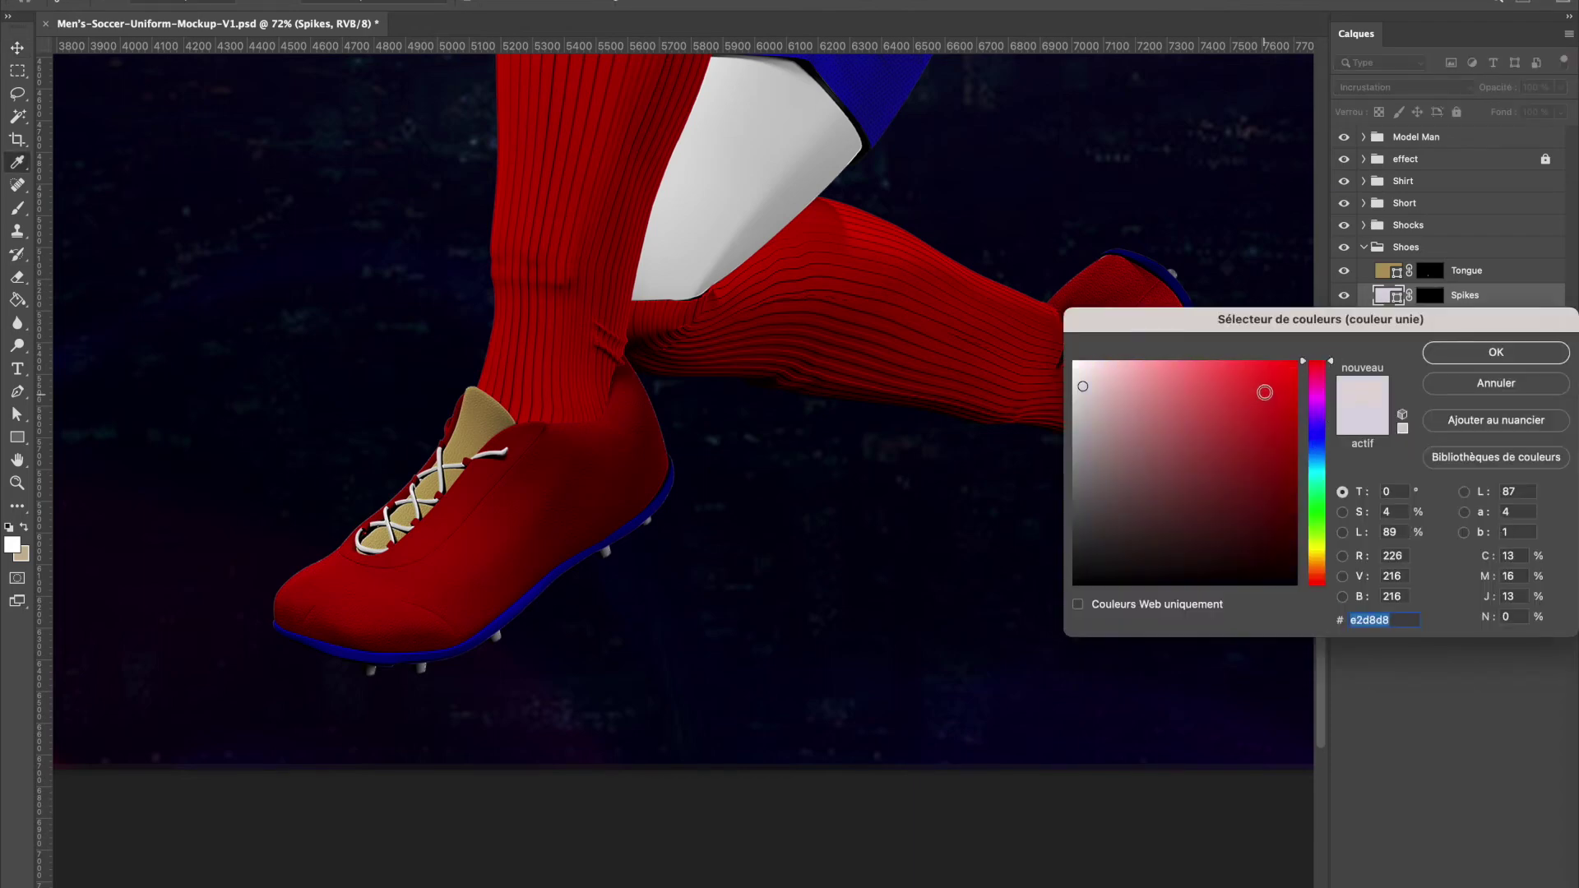
pyautogui.click(1297, 362)
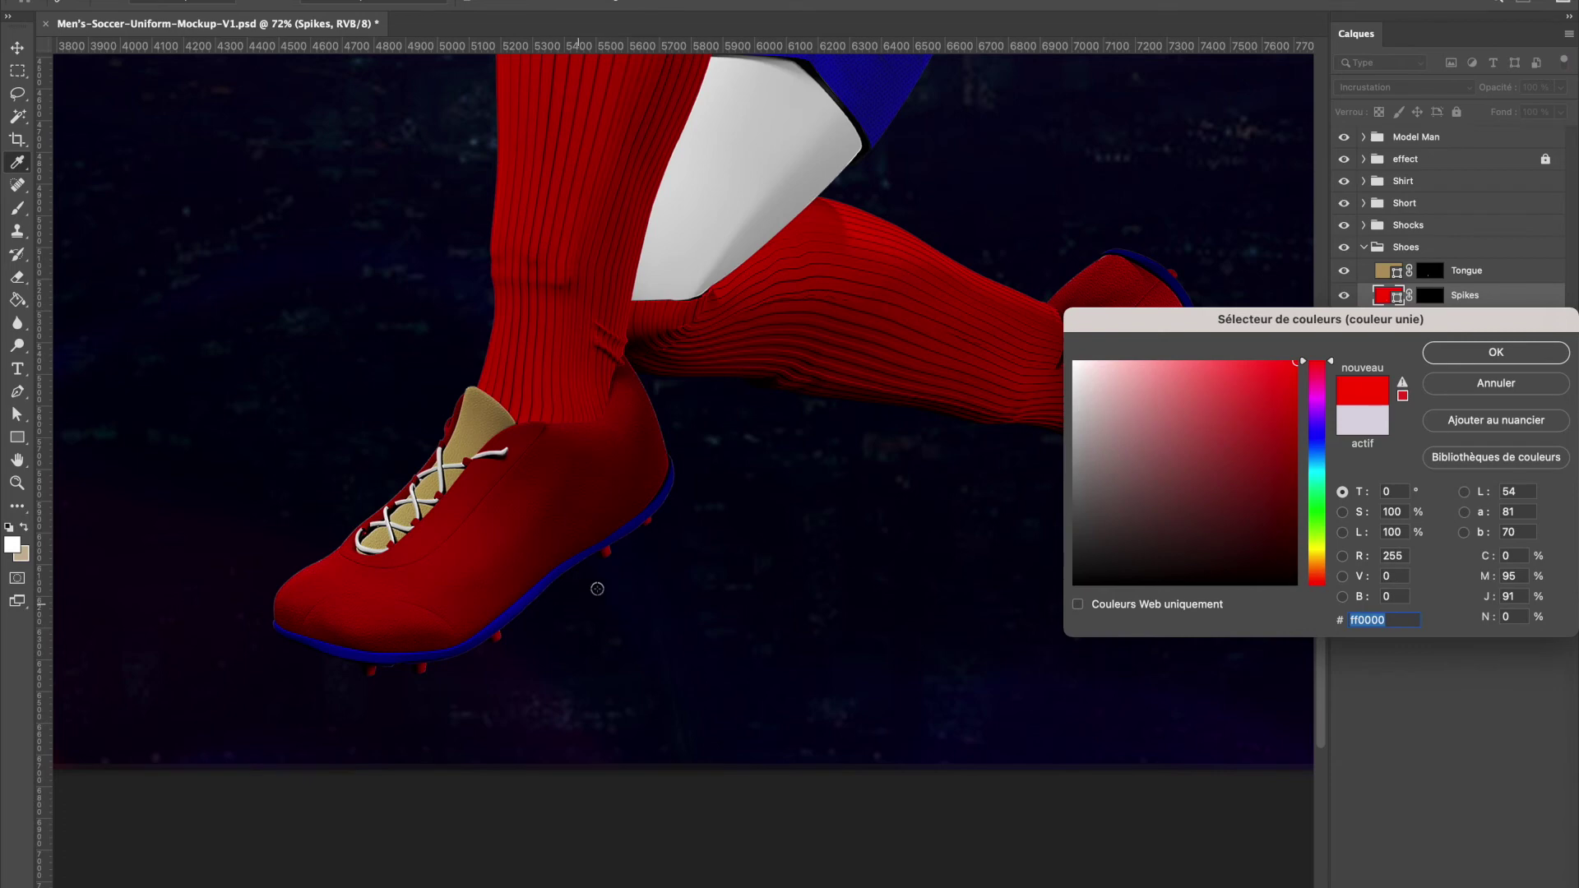
pyautogui.moveTo(1323, 544); pyautogui.dragTo(1320, 521)
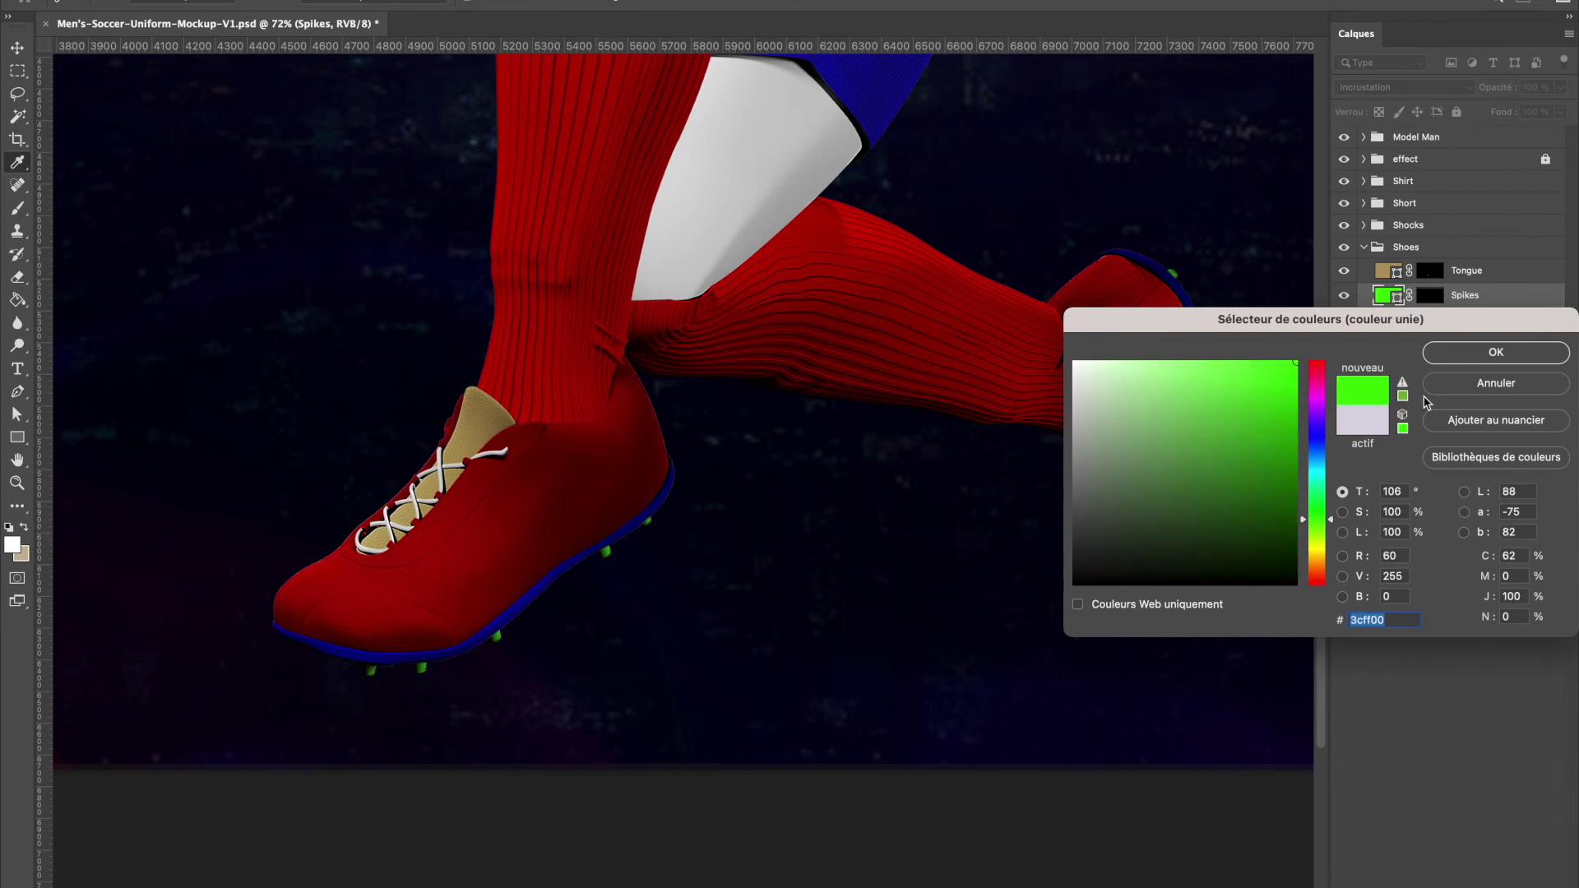
pyautogui.click(1445, 392)
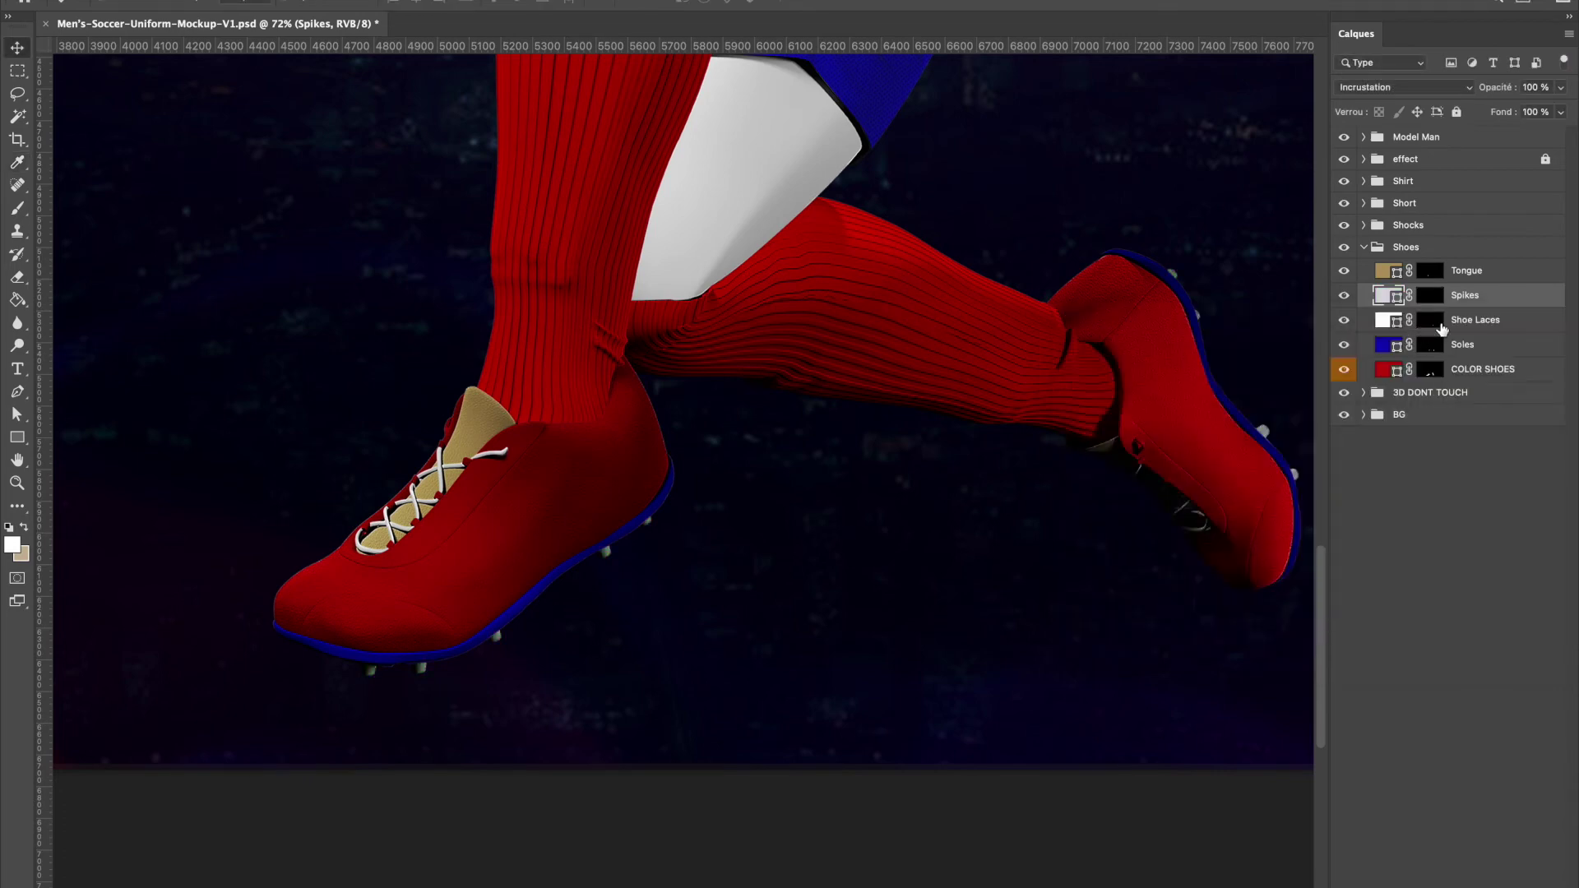
# - Try dull red a96d6d, muted green 72a96d and bright green 12ff00 on the Shoe Laces layer, then cancel the colour change
pyautogui.click(1452, 329)
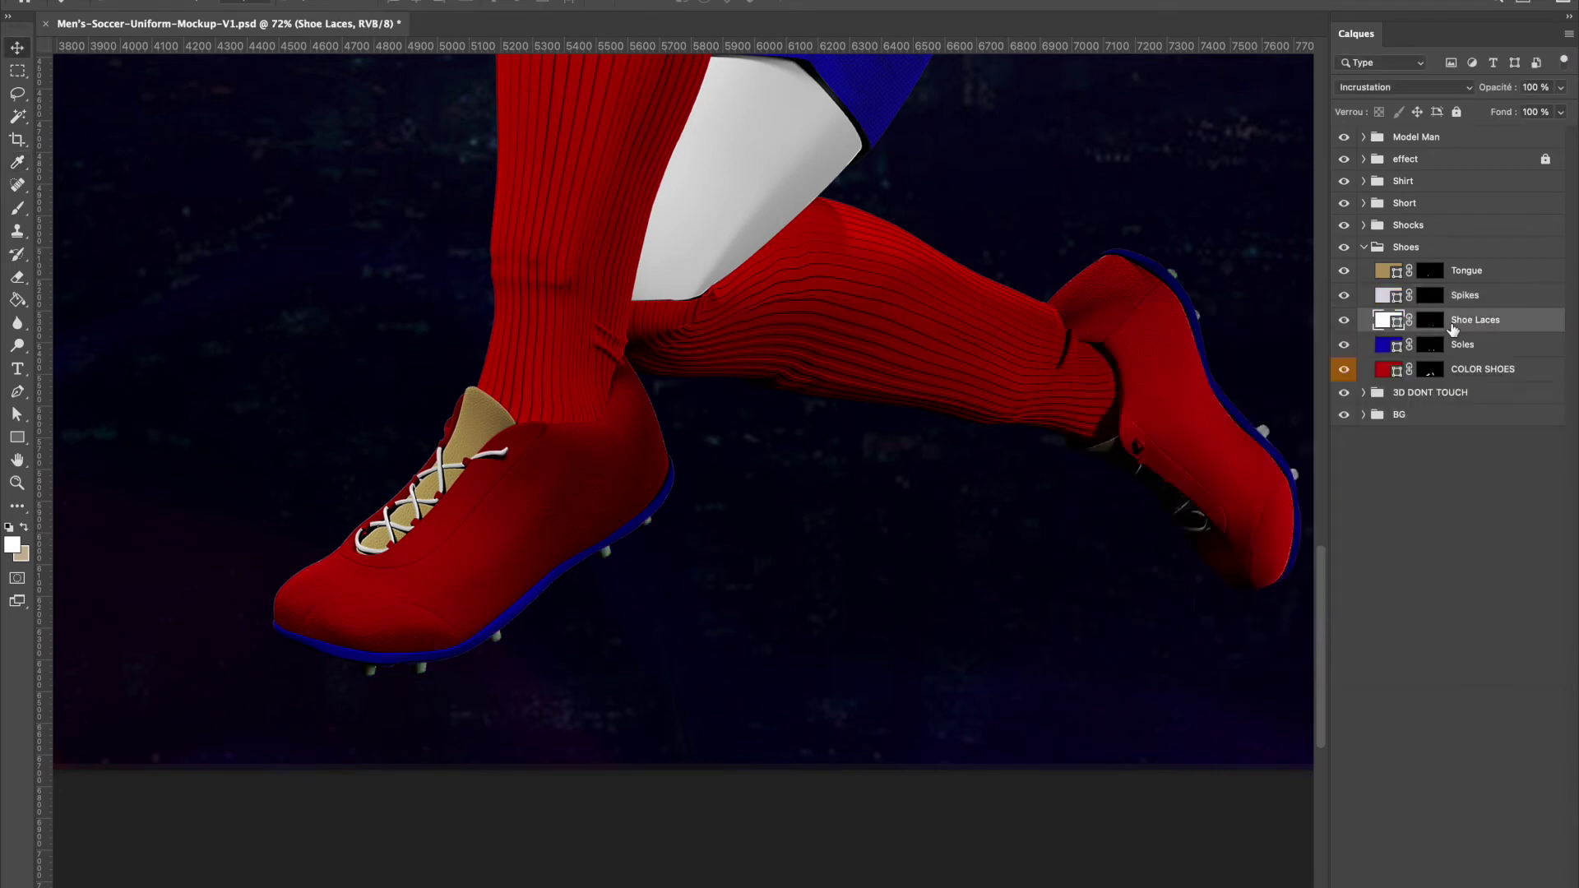
pyautogui.doubleClick(1386, 323)
pyautogui.moveTo(1282, 378); pyautogui.dragTo(1152, 436)
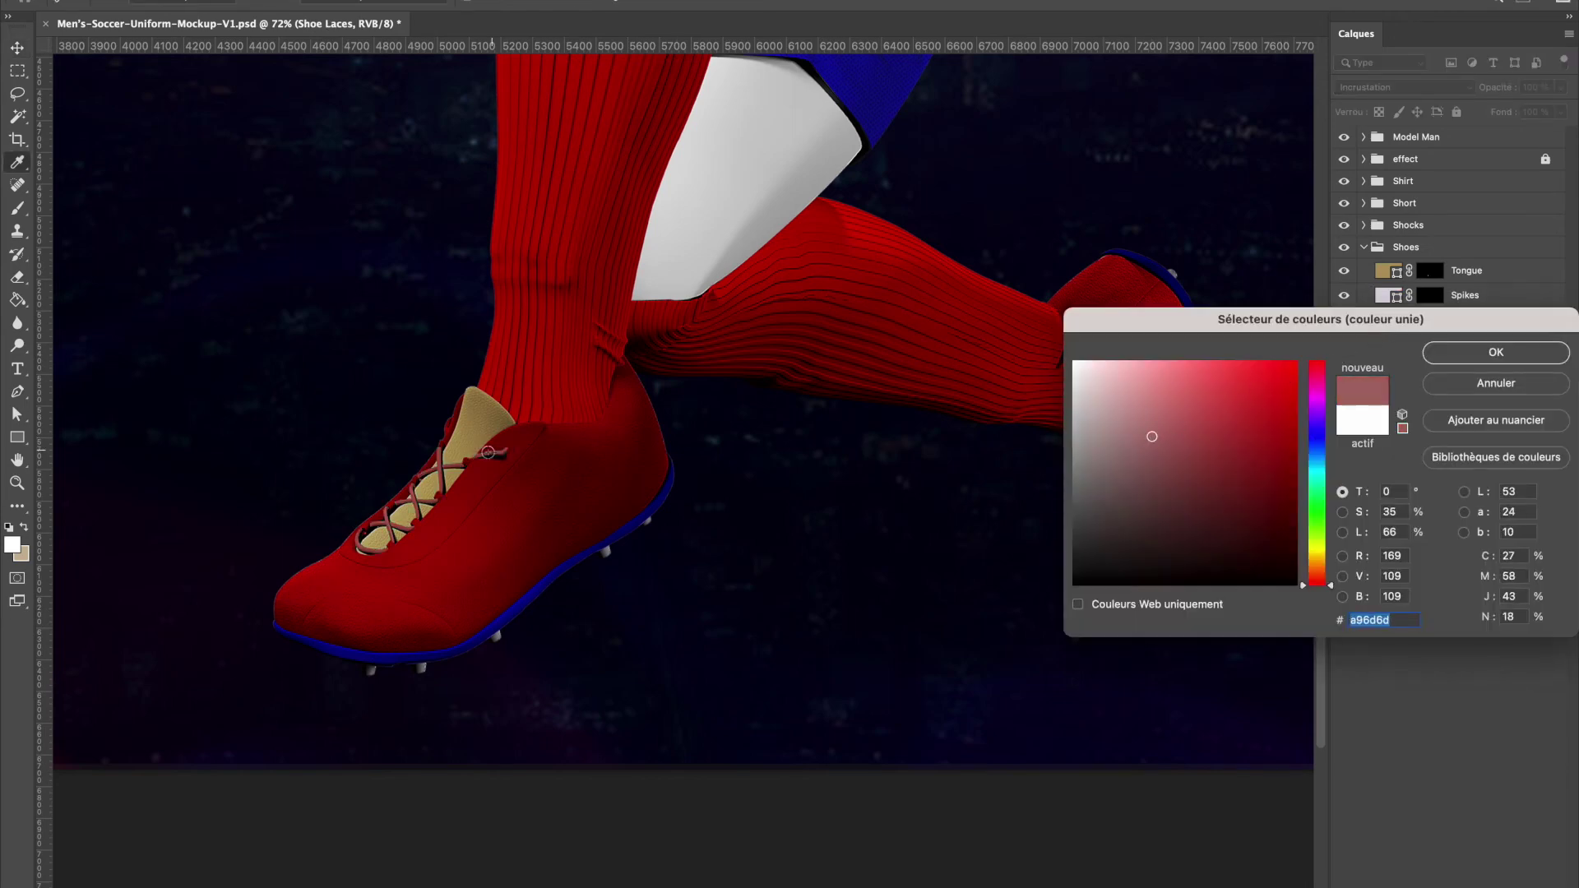
pyautogui.click(1318, 514)
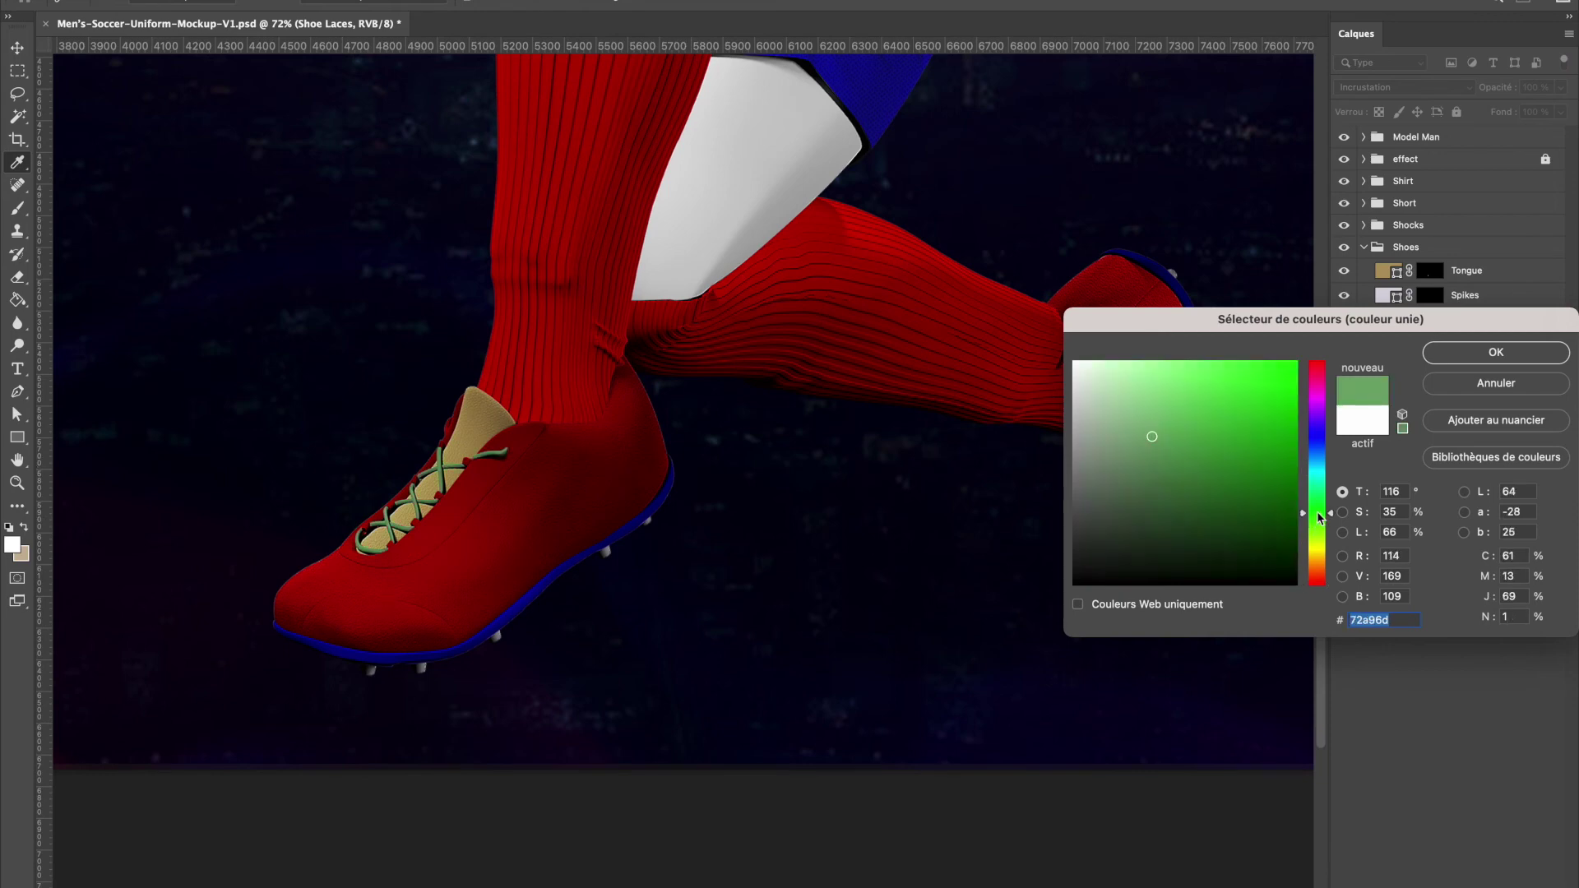
pyautogui.moveTo(1240, 401); pyautogui.dragTo(1316, 347)
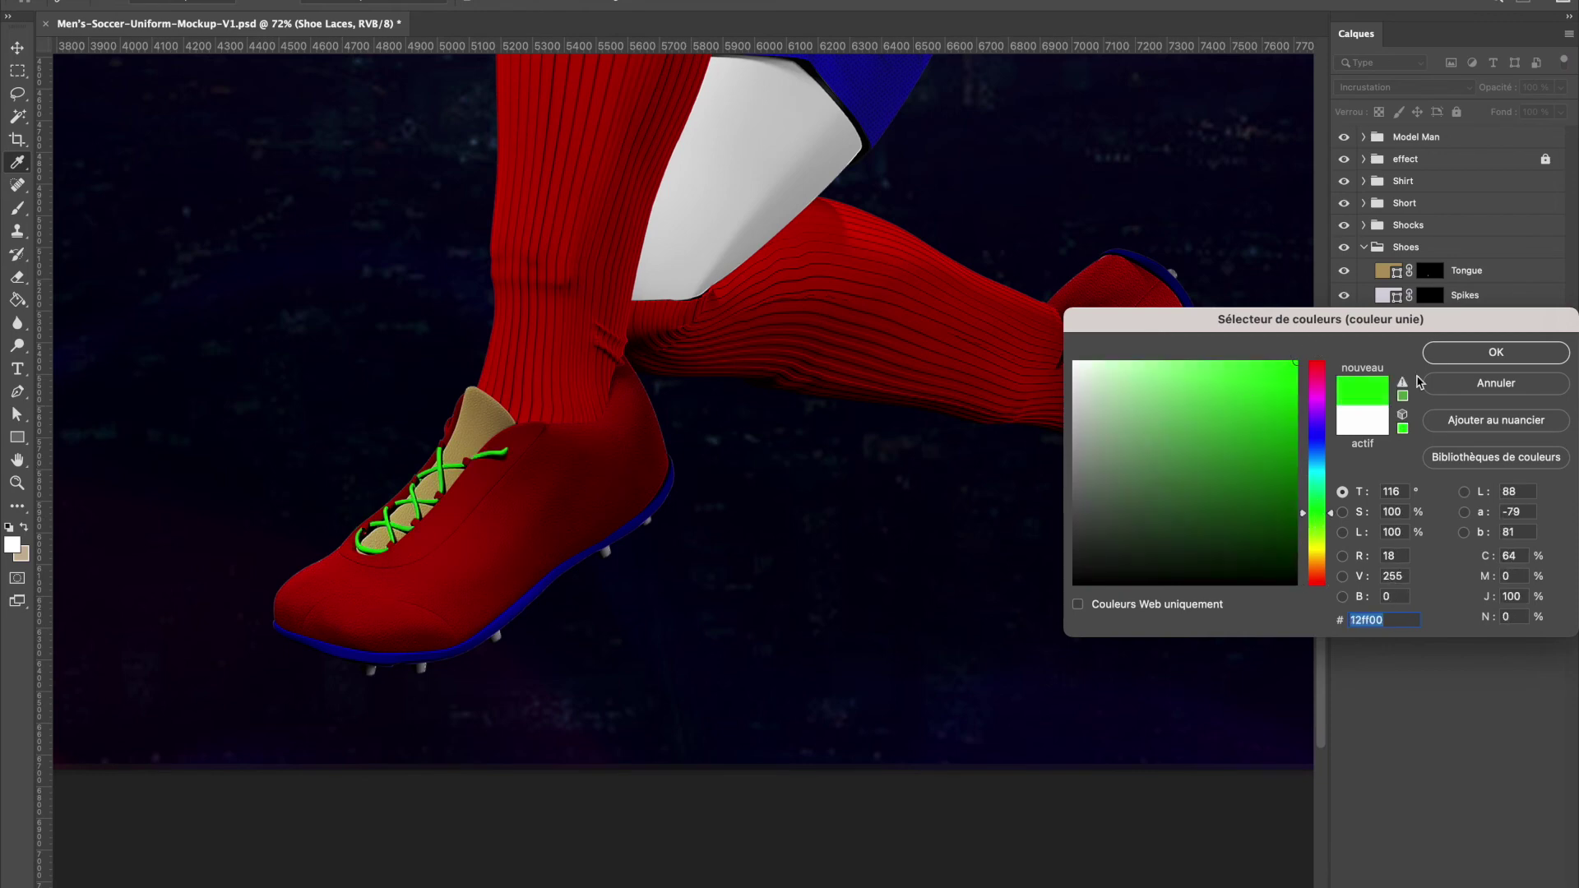
pyautogui.click(1463, 381)
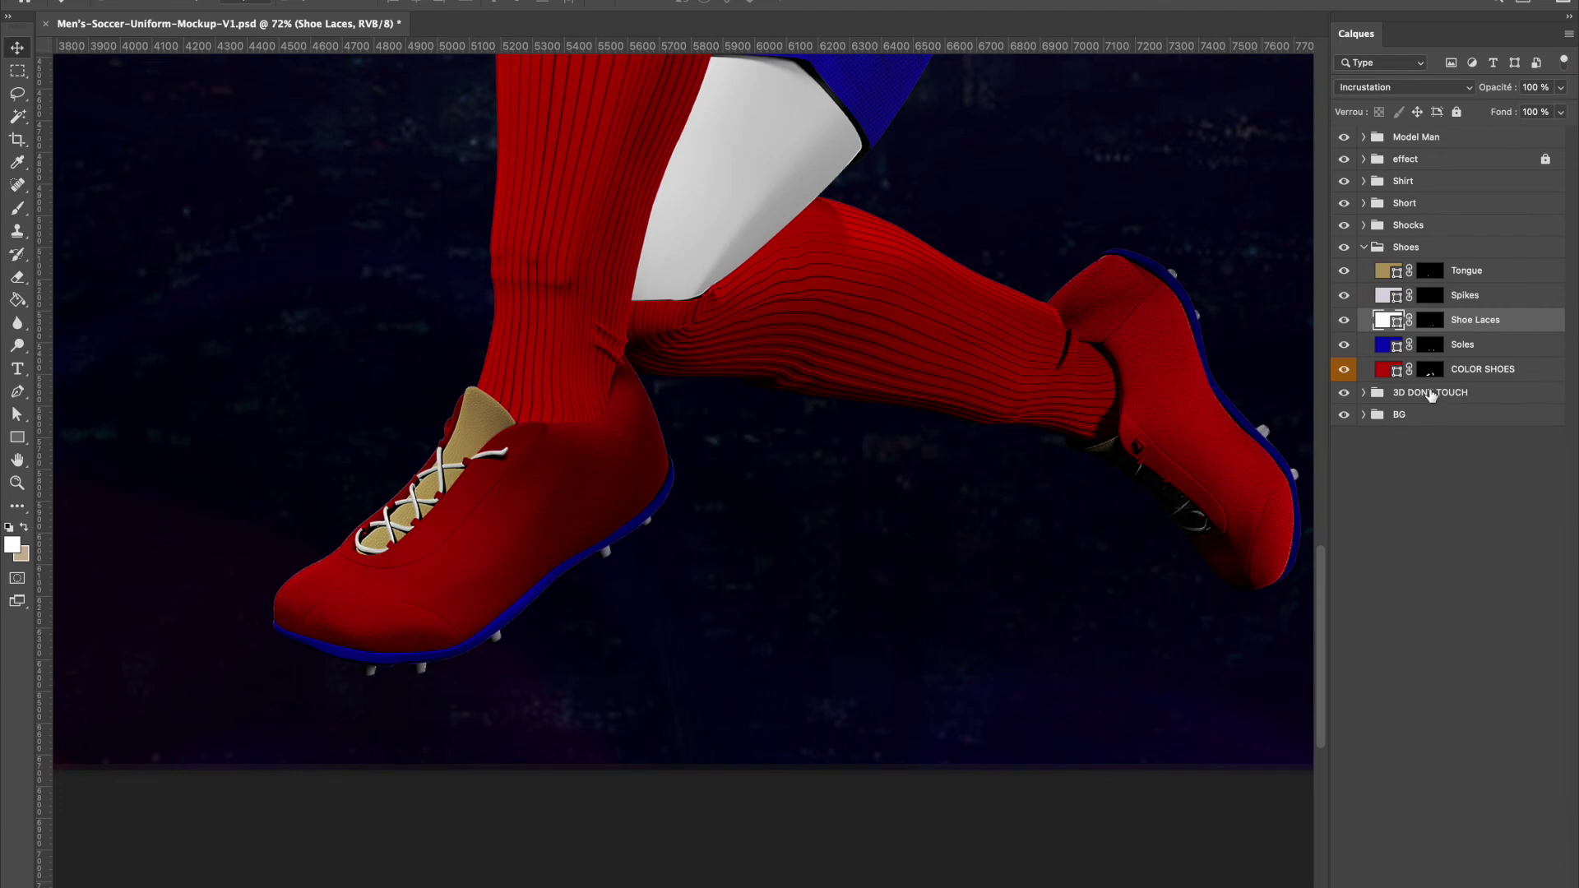
# - Try pinkish red fb044a and lime green 72ff00 as the Soles layer's fill, then cancel the colour change
pyautogui.click(1460, 350)
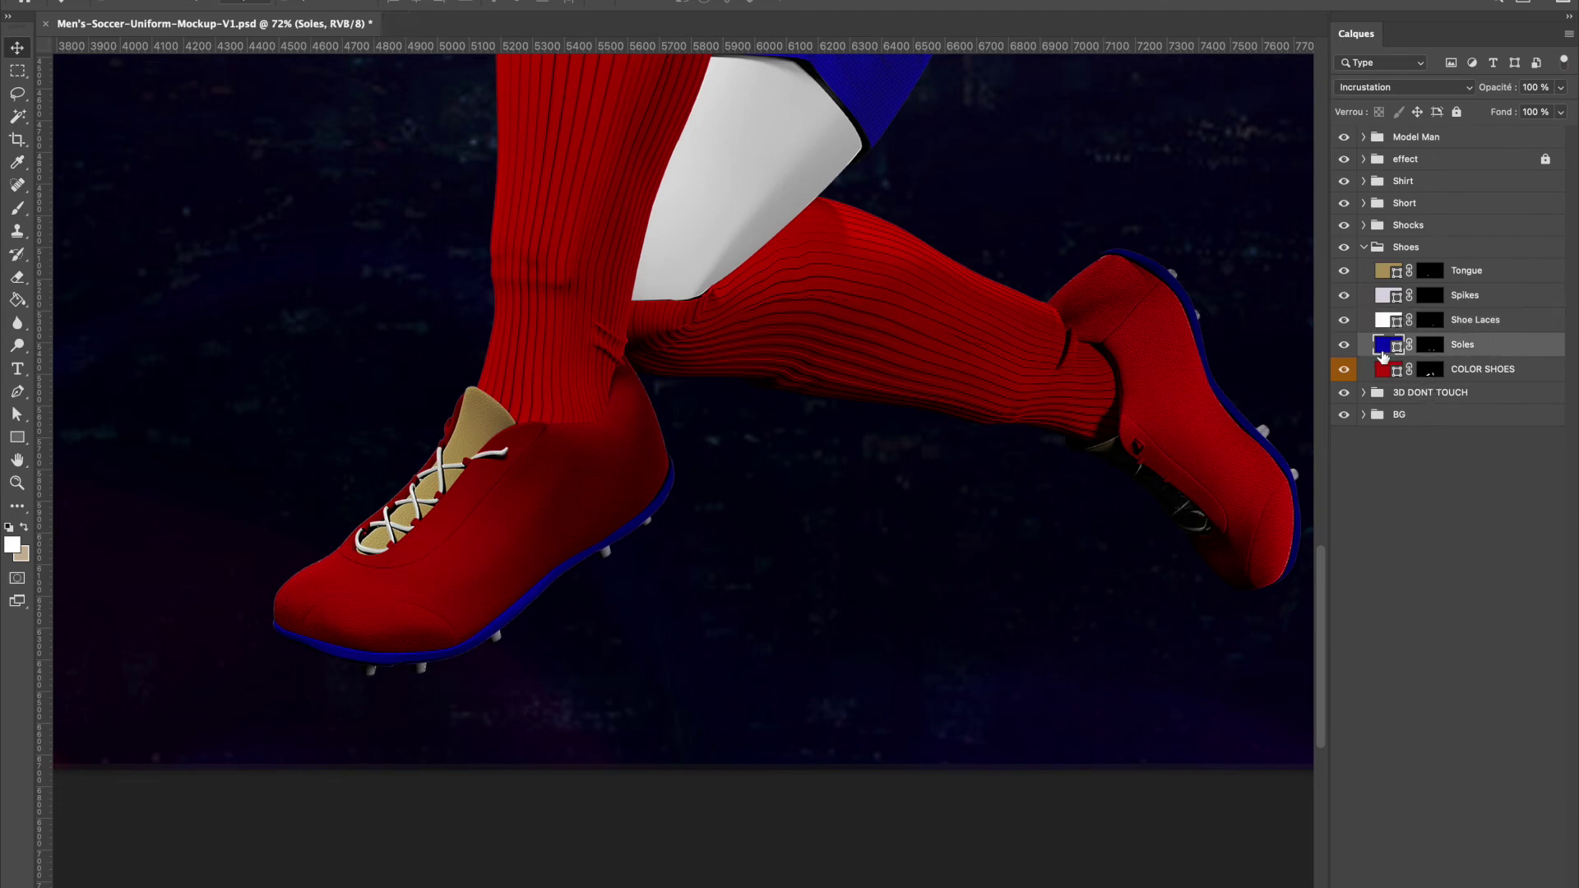
pyautogui.doubleClick(1383, 348)
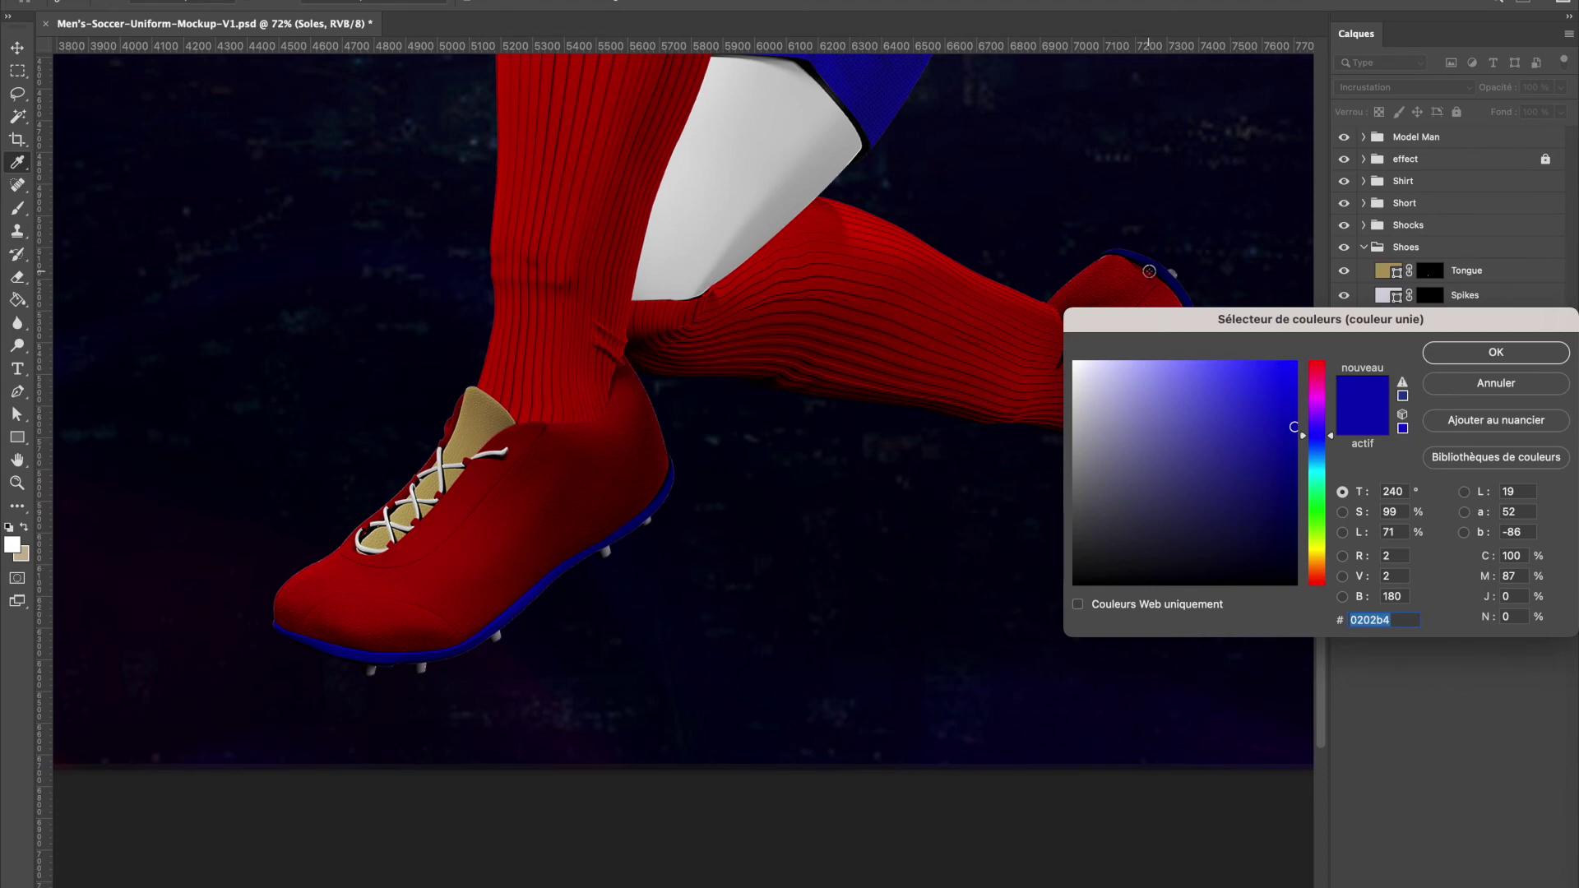
pyautogui.click(1316, 371)
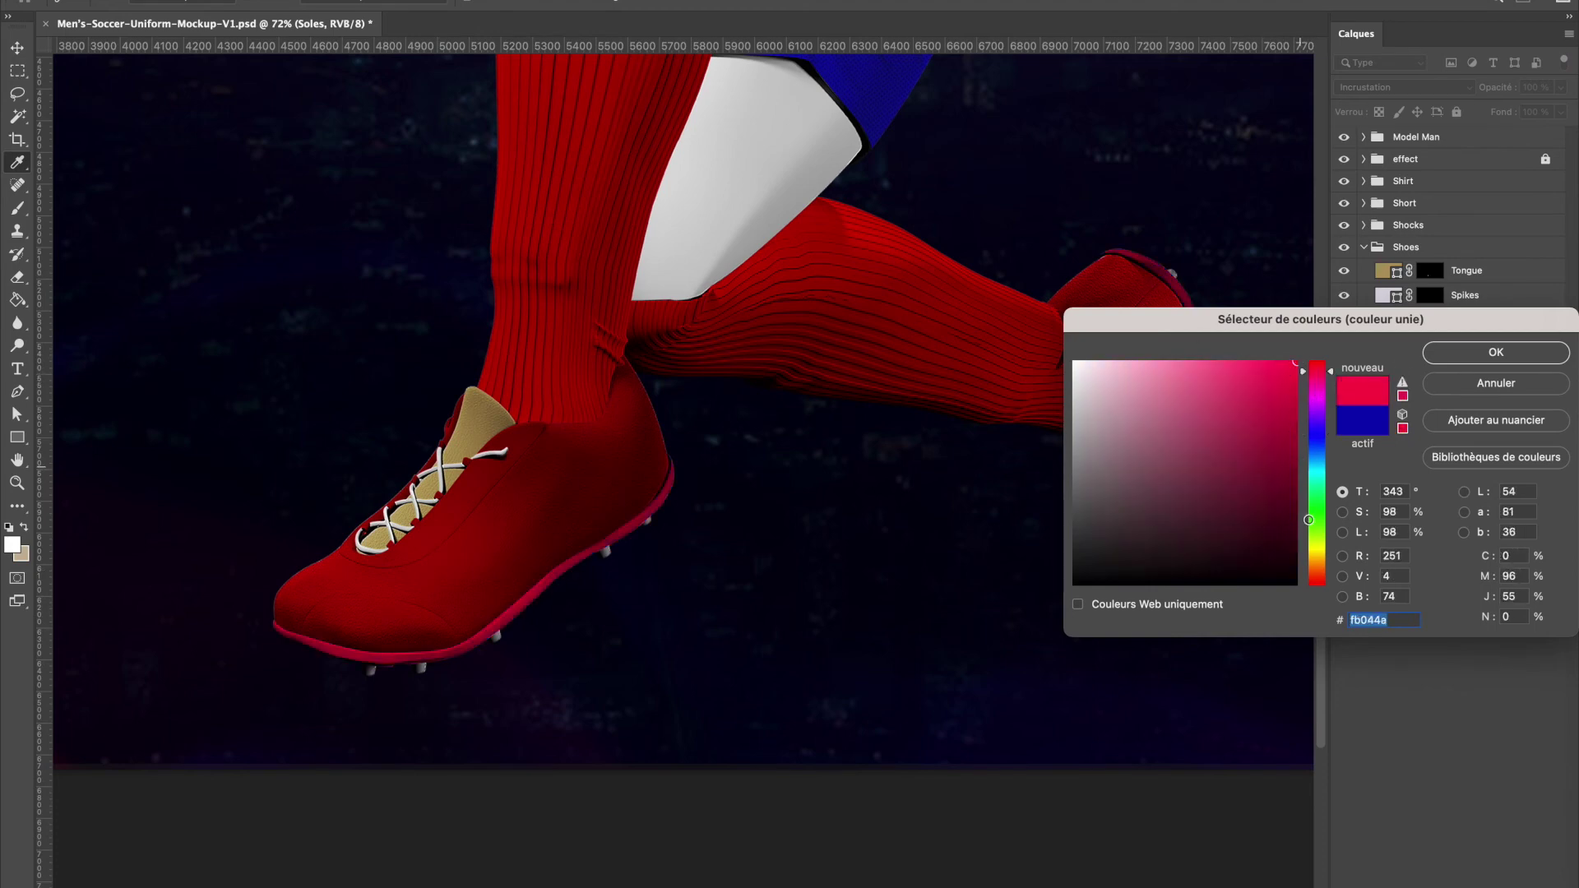
pyautogui.click(1317, 527)
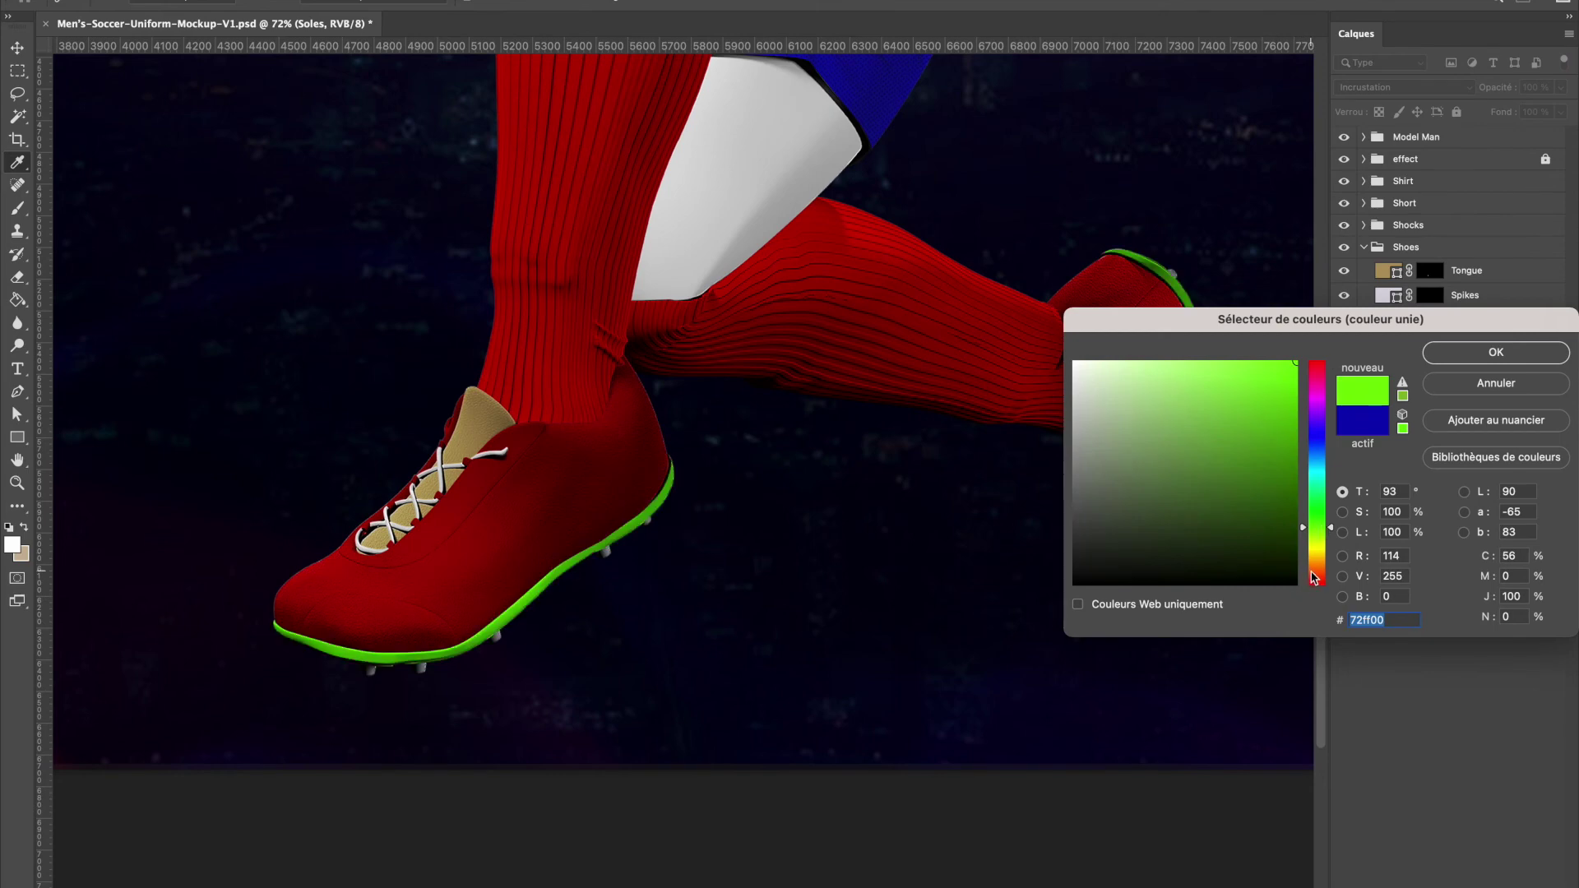
pyautogui.click(1489, 393)
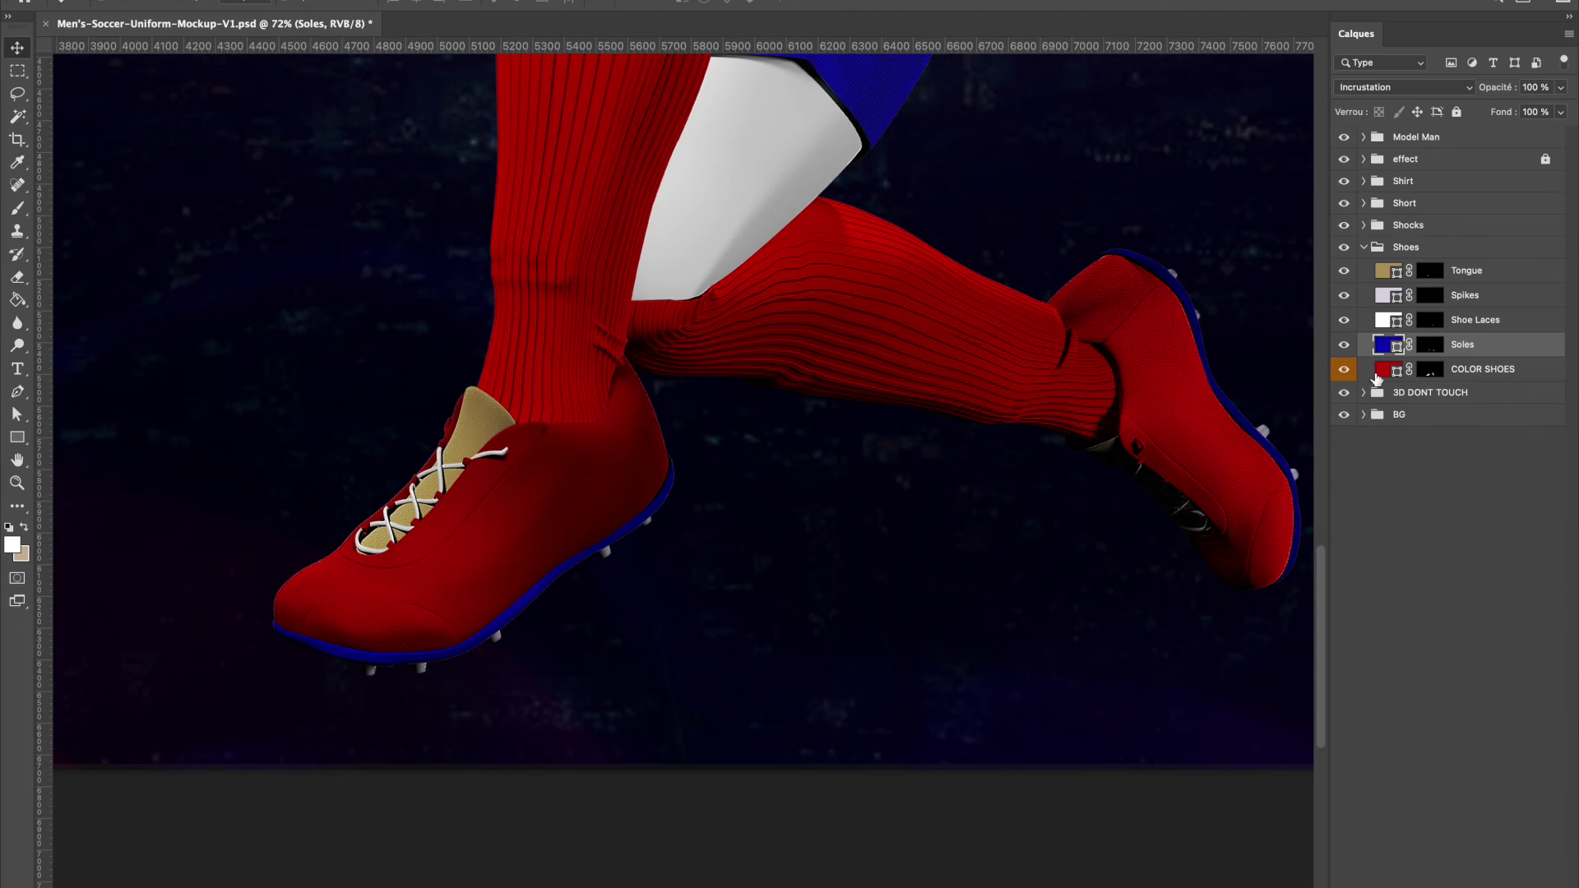
# - Try green 1dc207, yellow c2b307 and orange ff6600 as the COLOR SHOES layer's fill, then cancel the colour change
pyautogui.click(1387, 371)
pyautogui.doubleClick(1387, 372)
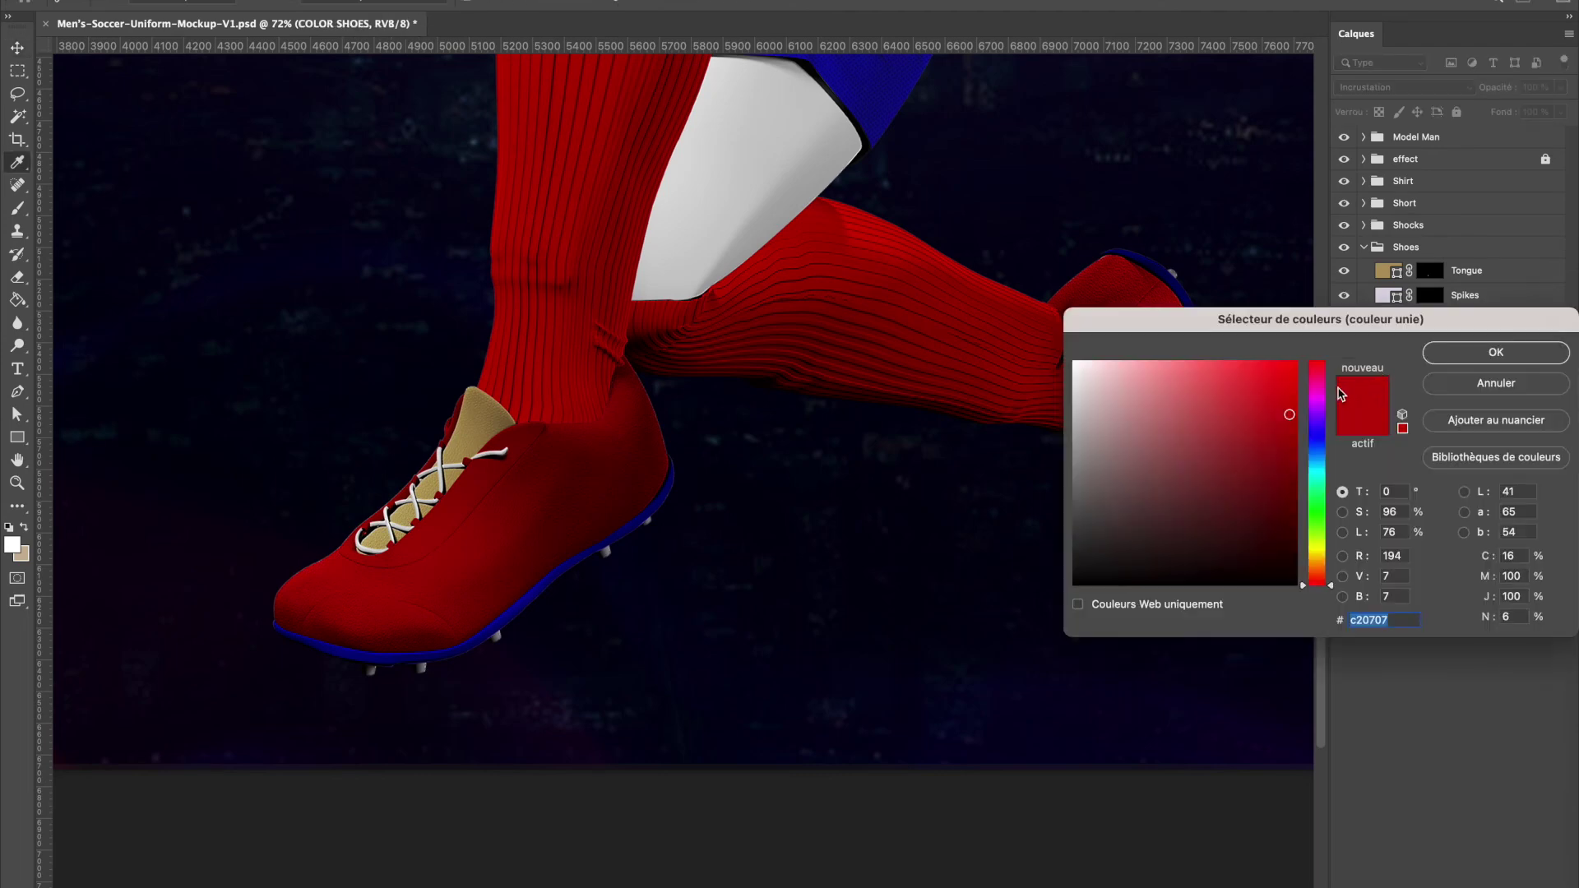
pyautogui.click(1315, 516)
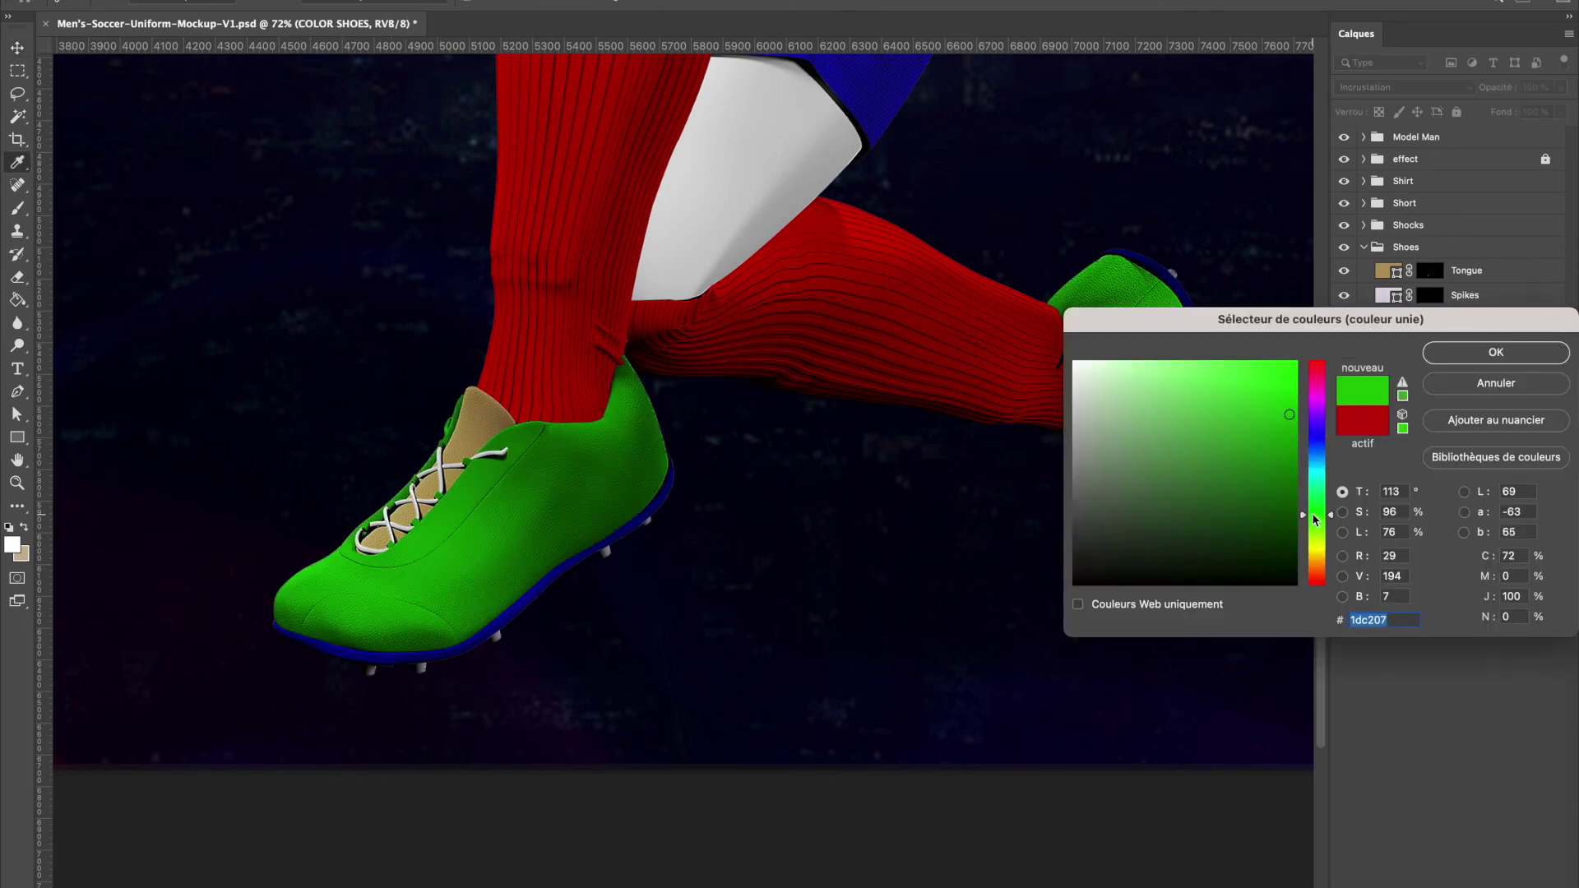
pyautogui.click(1317, 552)
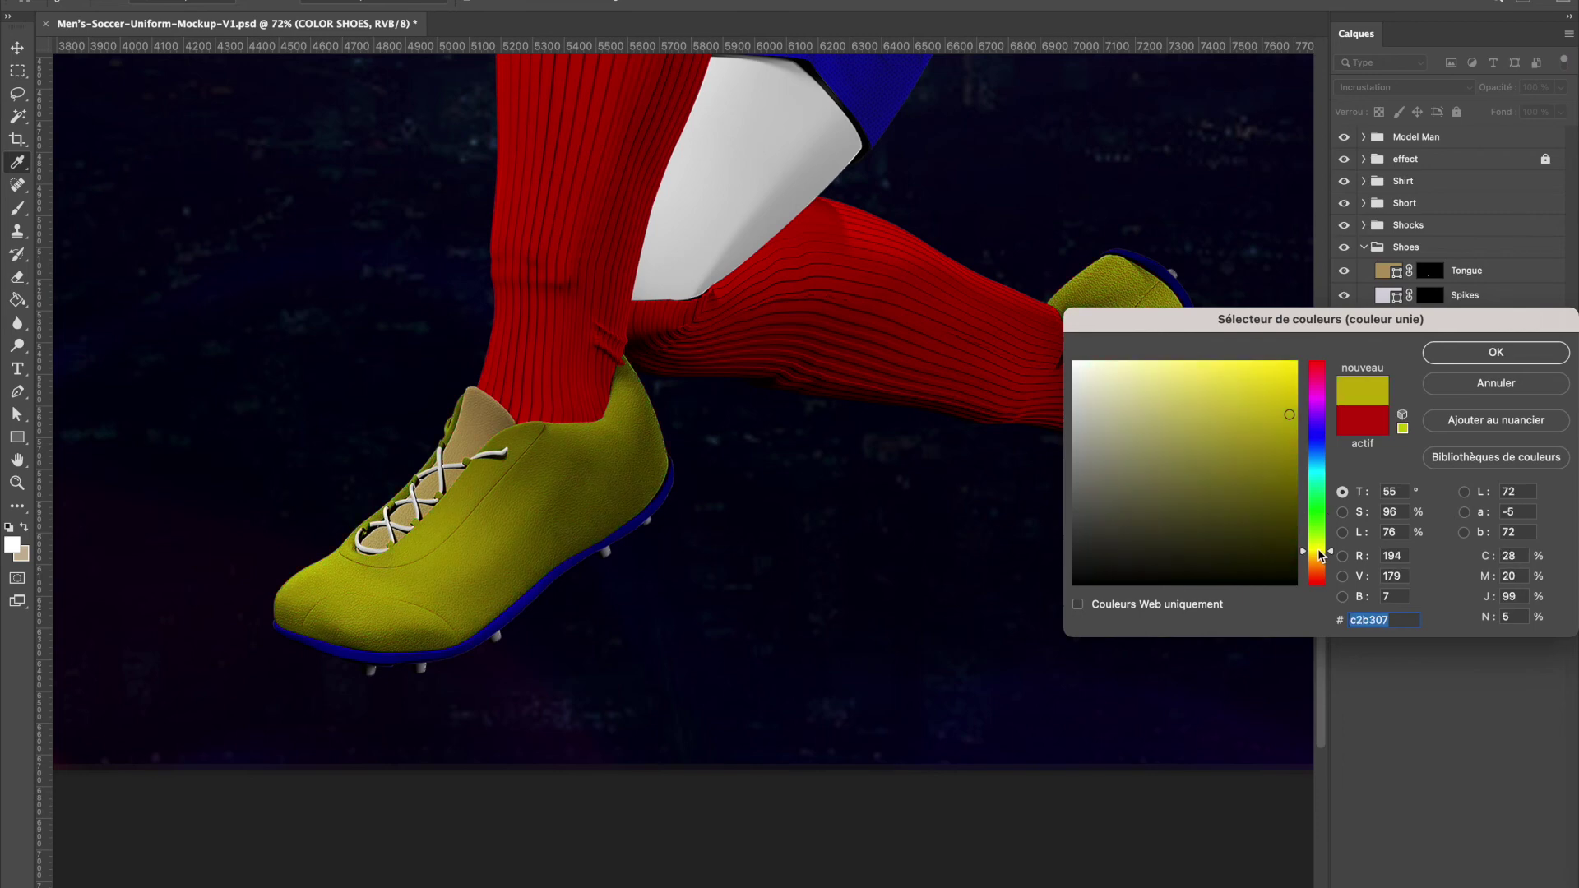
pyautogui.moveTo(1318, 536); pyautogui.dragTo(1319, 574)
pyautogui.moveTo(1284, 381); pyautogui.dragTo(1309, 355)
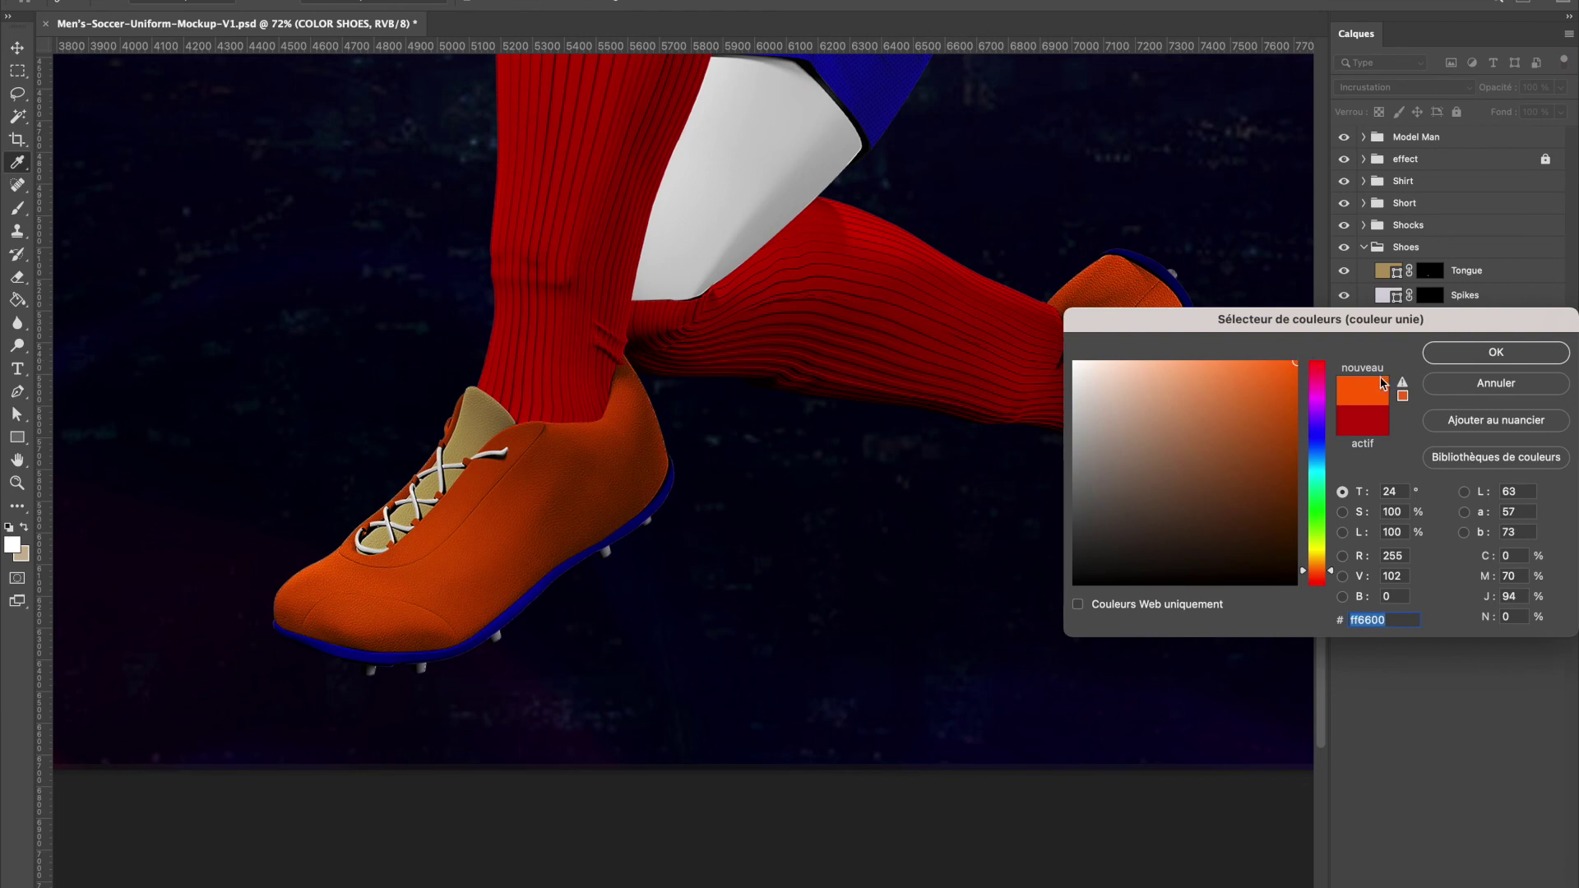
pyautogui.click(1470, 387)
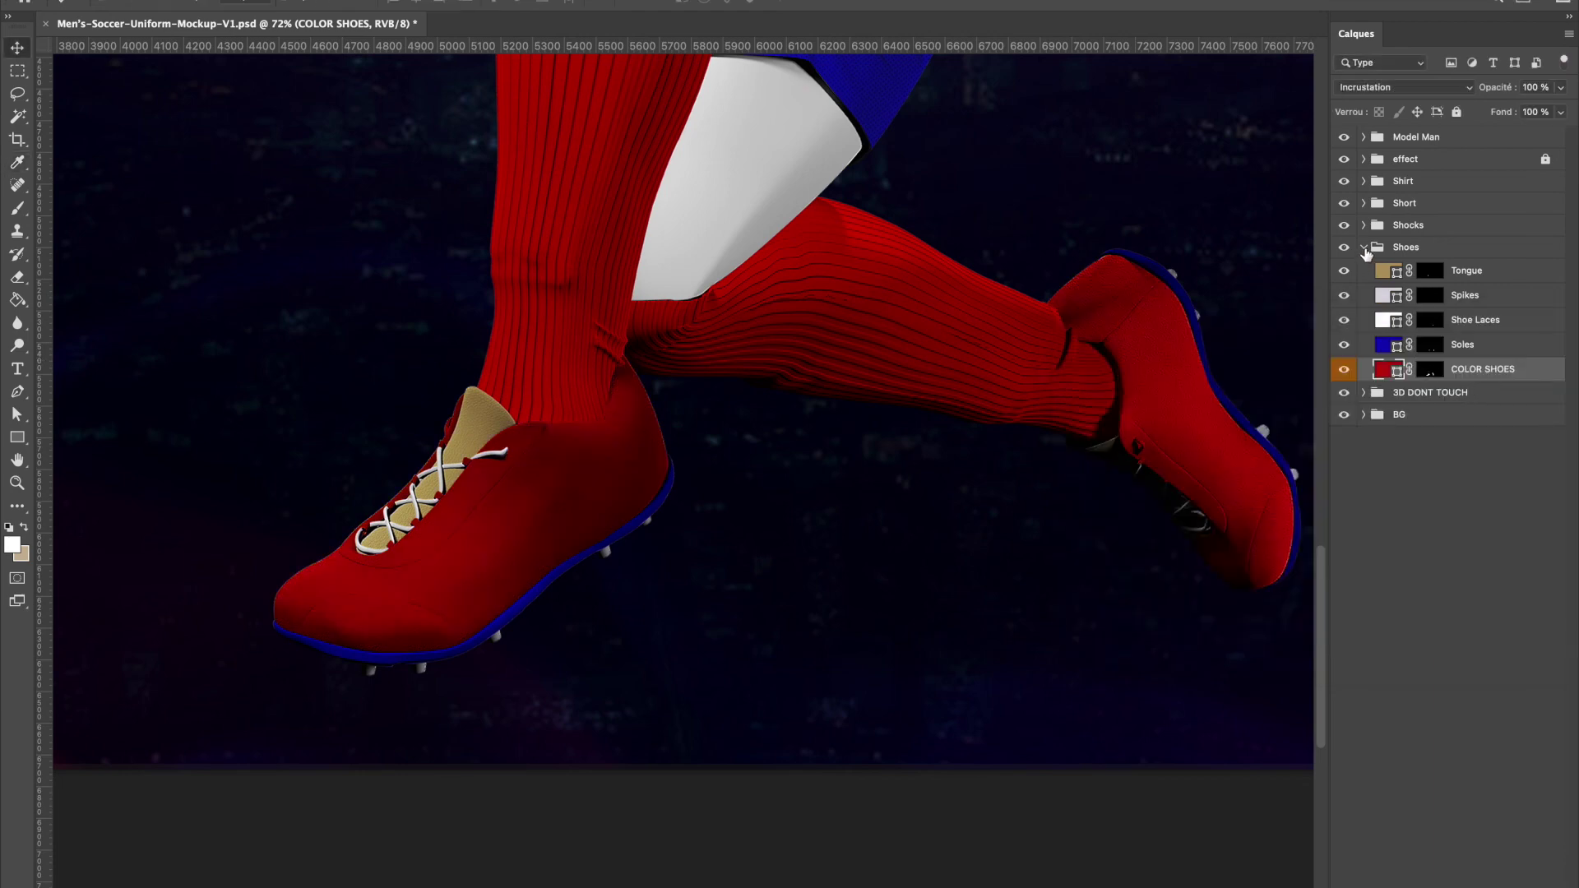
# - Expand the 3D DONT TOUCH group in place of Shoes and examine its Calque 14 layer with the whole image in view
pyautogui.click(1364, 249)
pyautogui.click(1416, 271)
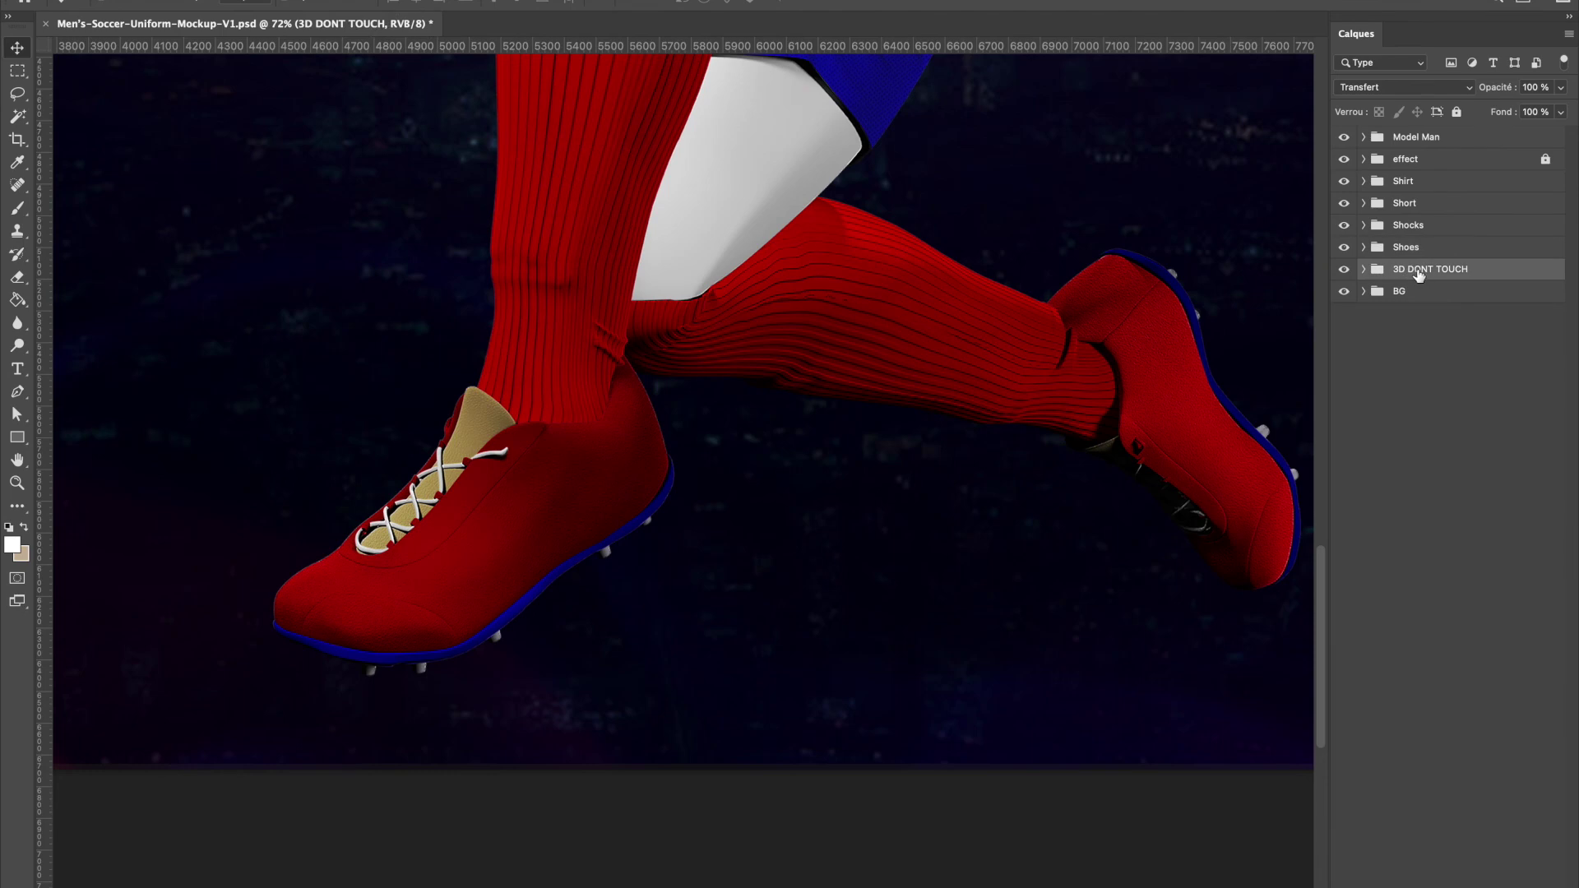
pyautogui.click(1364, 269)
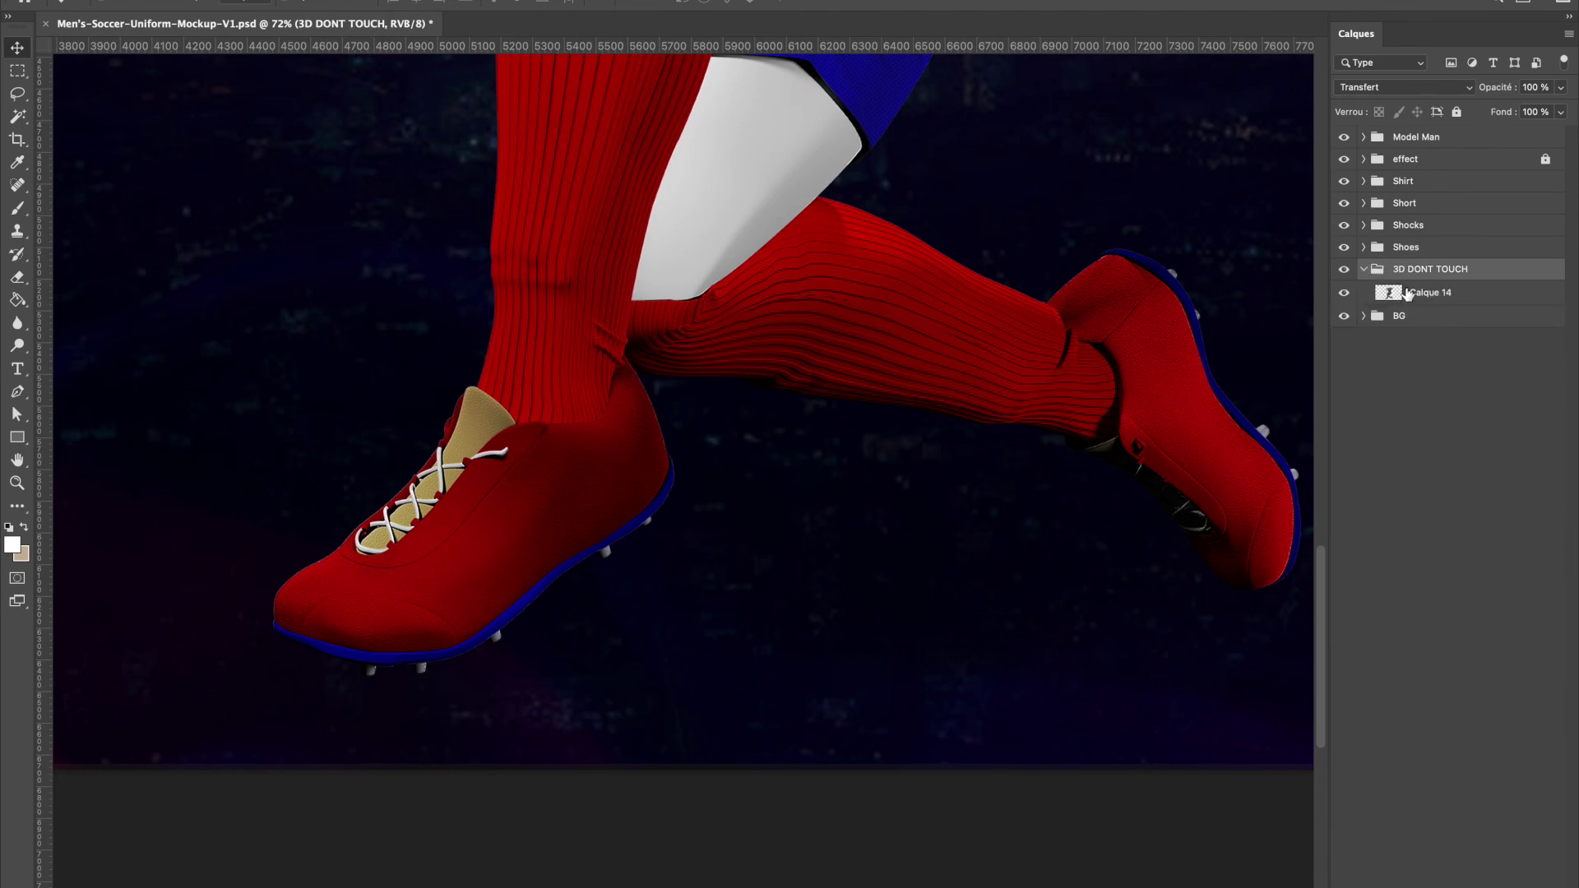
pyautogui.click(1406, 294)
pyautogui.press('super+0')
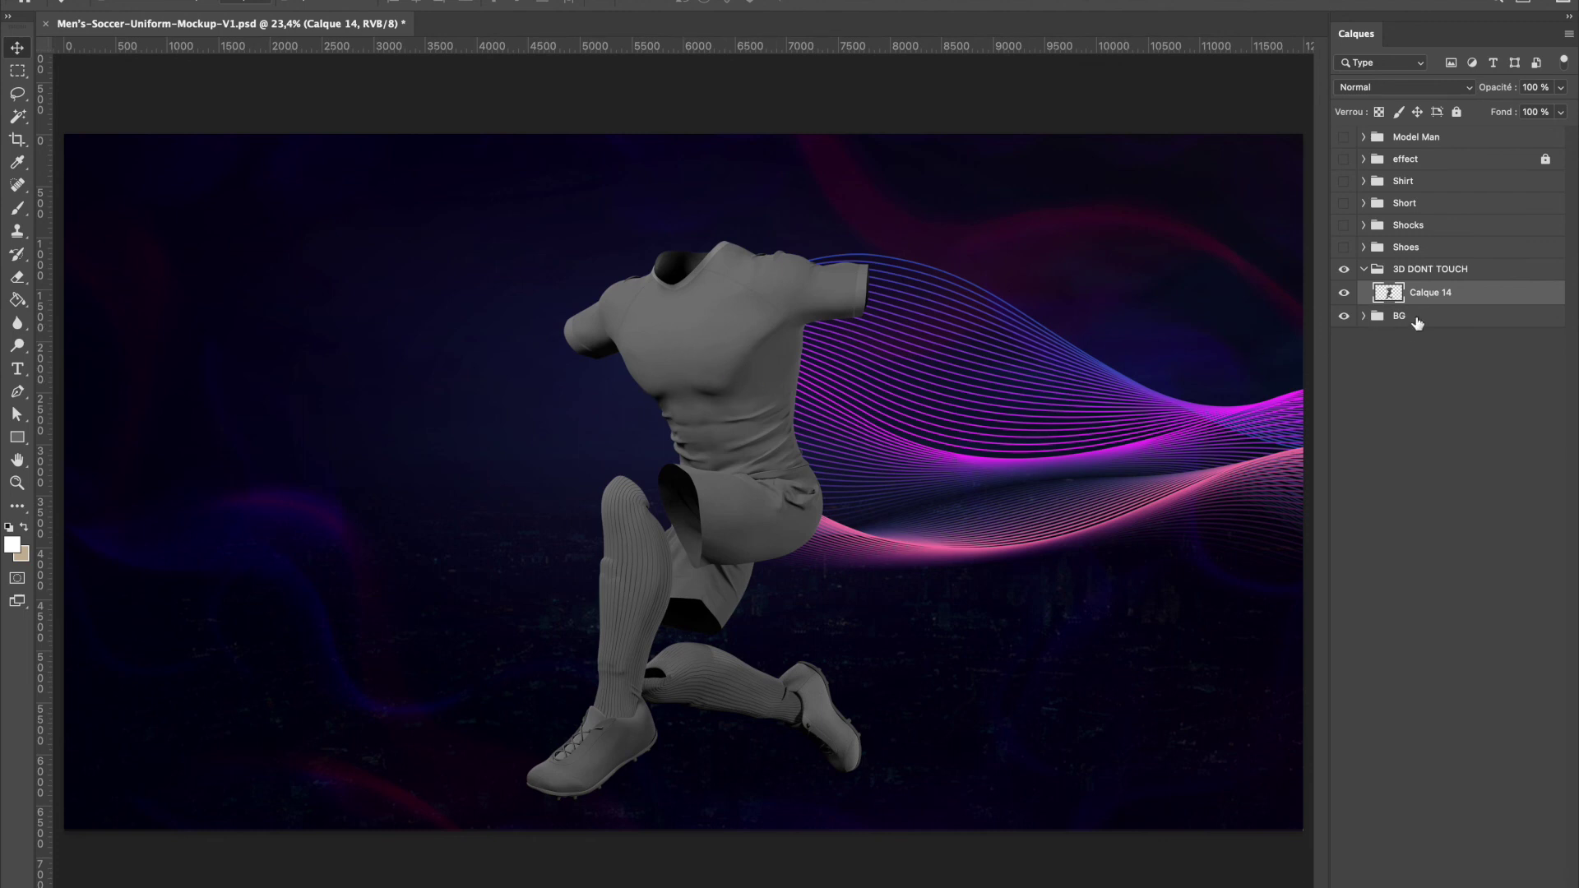
# - Collapse the 3D DONT TOUCH group and lock it completely
pyautogui.click(1375, 271)
pyautogui.click(1364, 269)
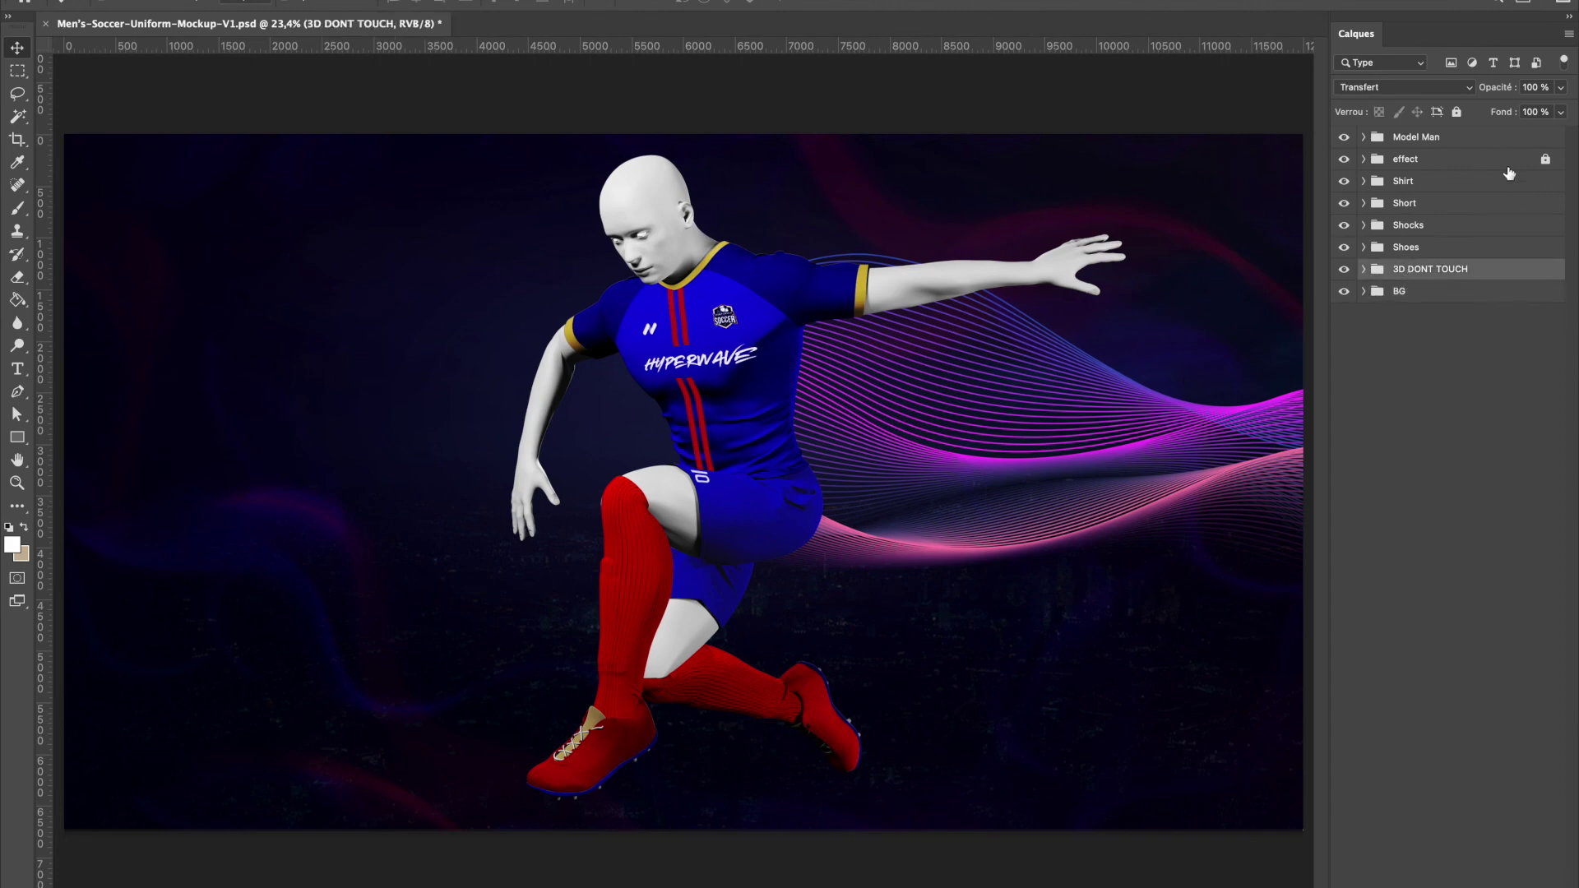
pyautogui.click(1457, 112)
# - Expand the BG group and toggle the visibility of its Design Wave, Effect and Image layers off and on one by one
pyautogui.click(1403, 291)
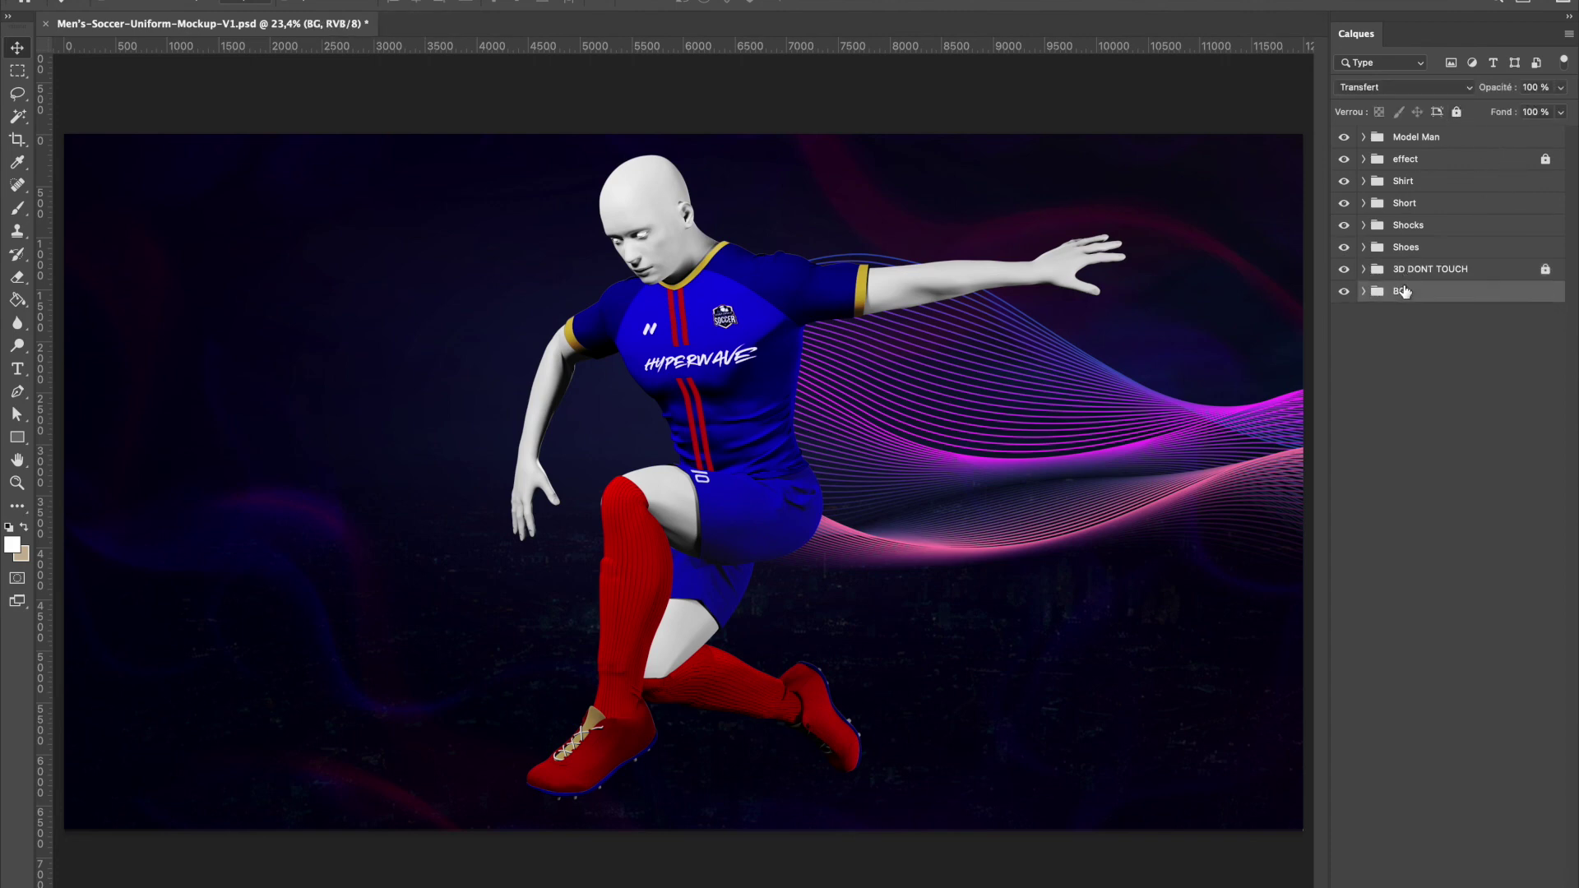
pyautogui.click(1365, 293)
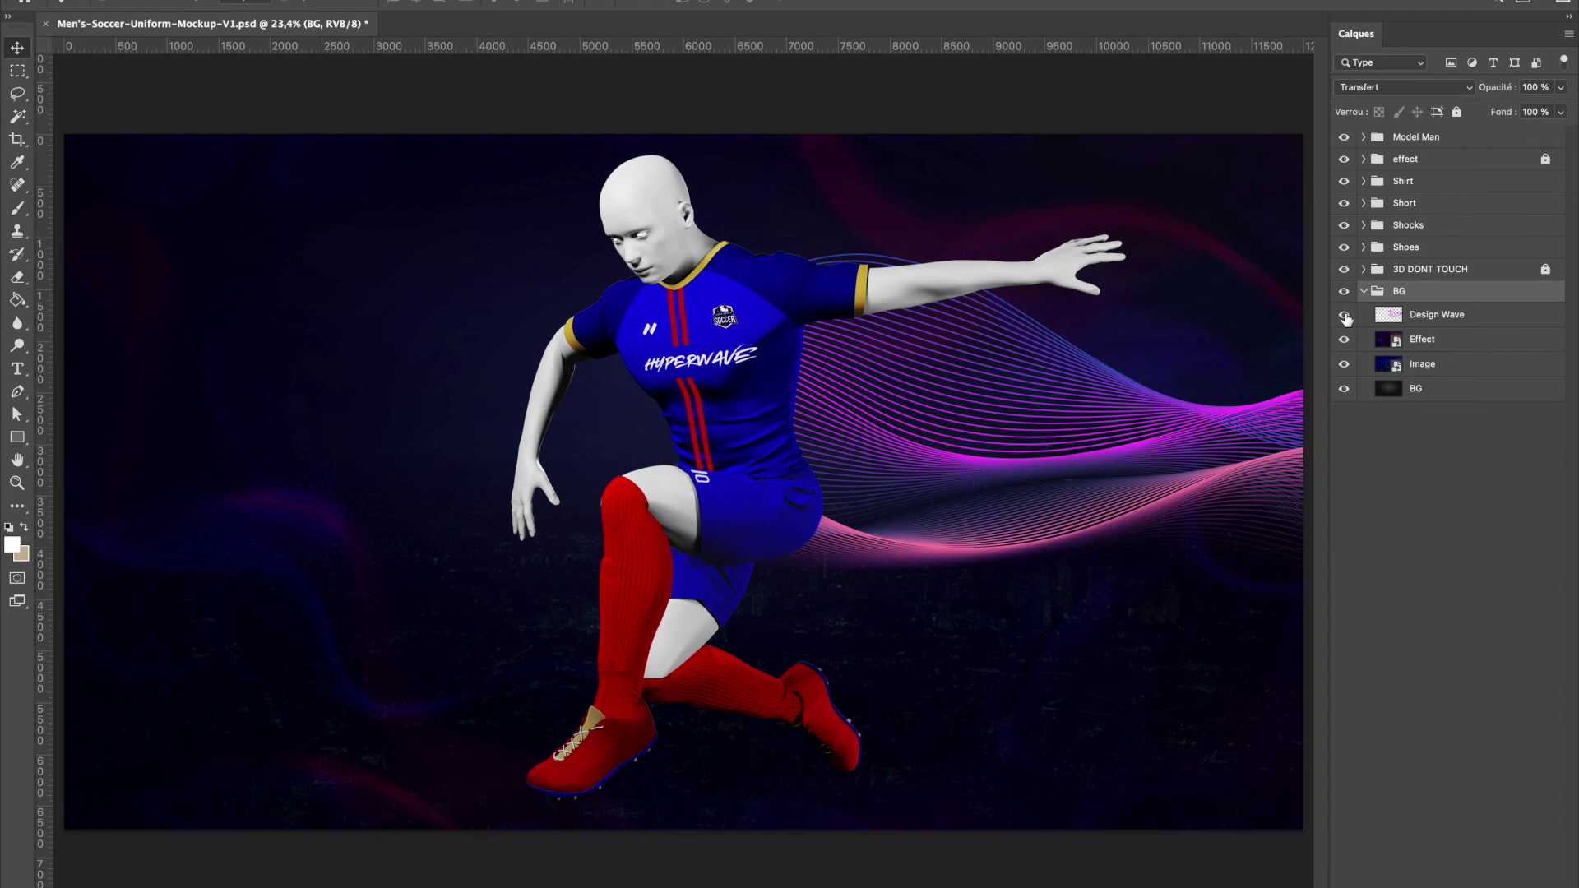
pyautogui.click(1345, 316)
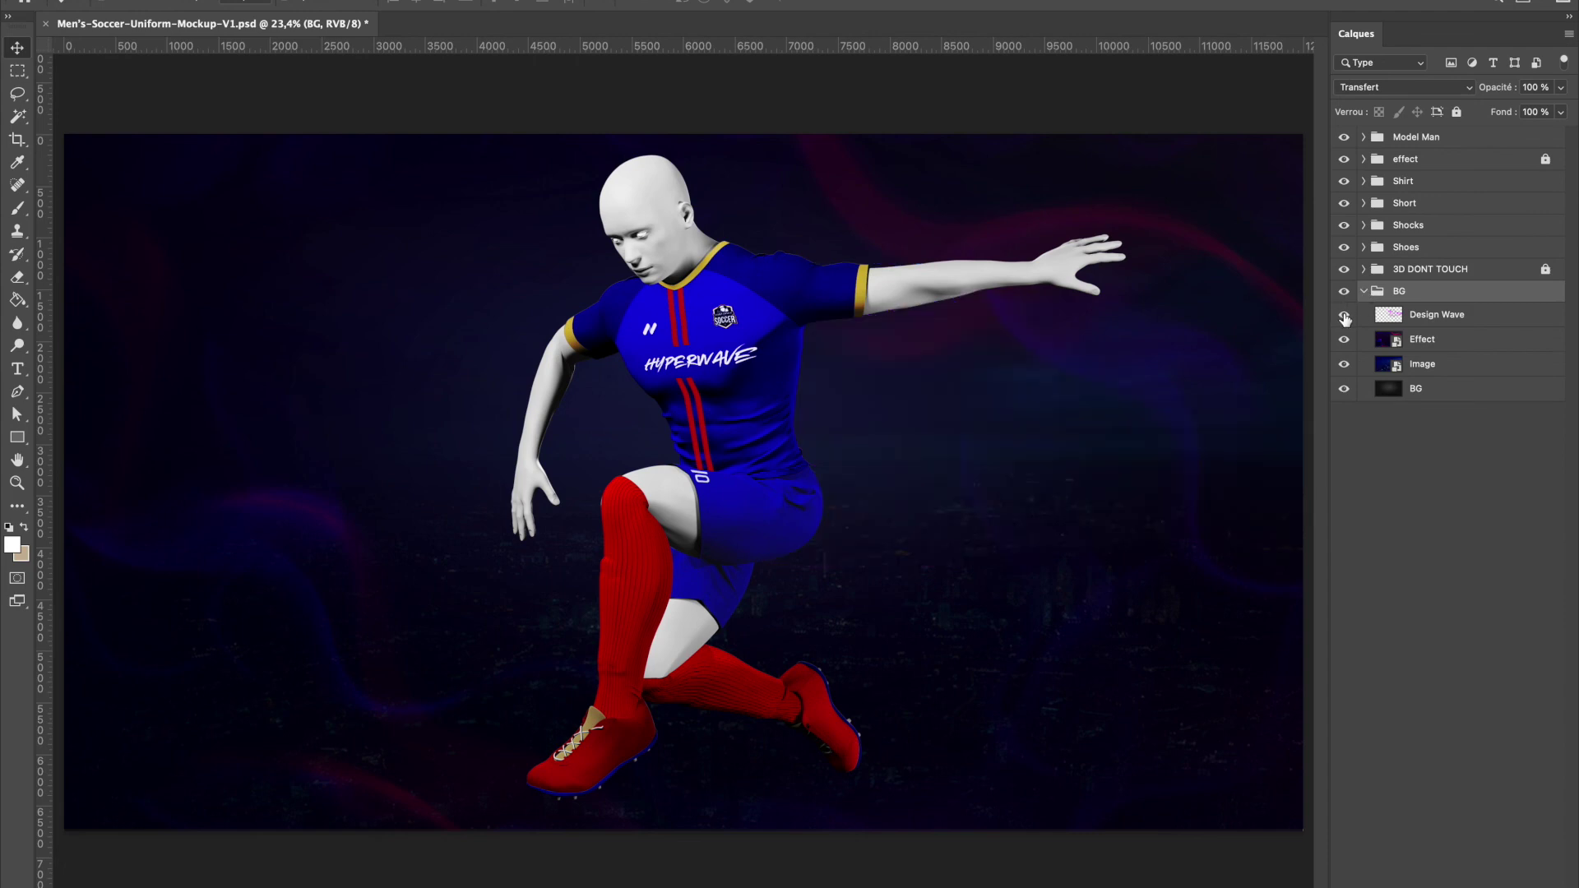
pyautogui.click(1344, 316)
pyautogui.click(1345, 341)
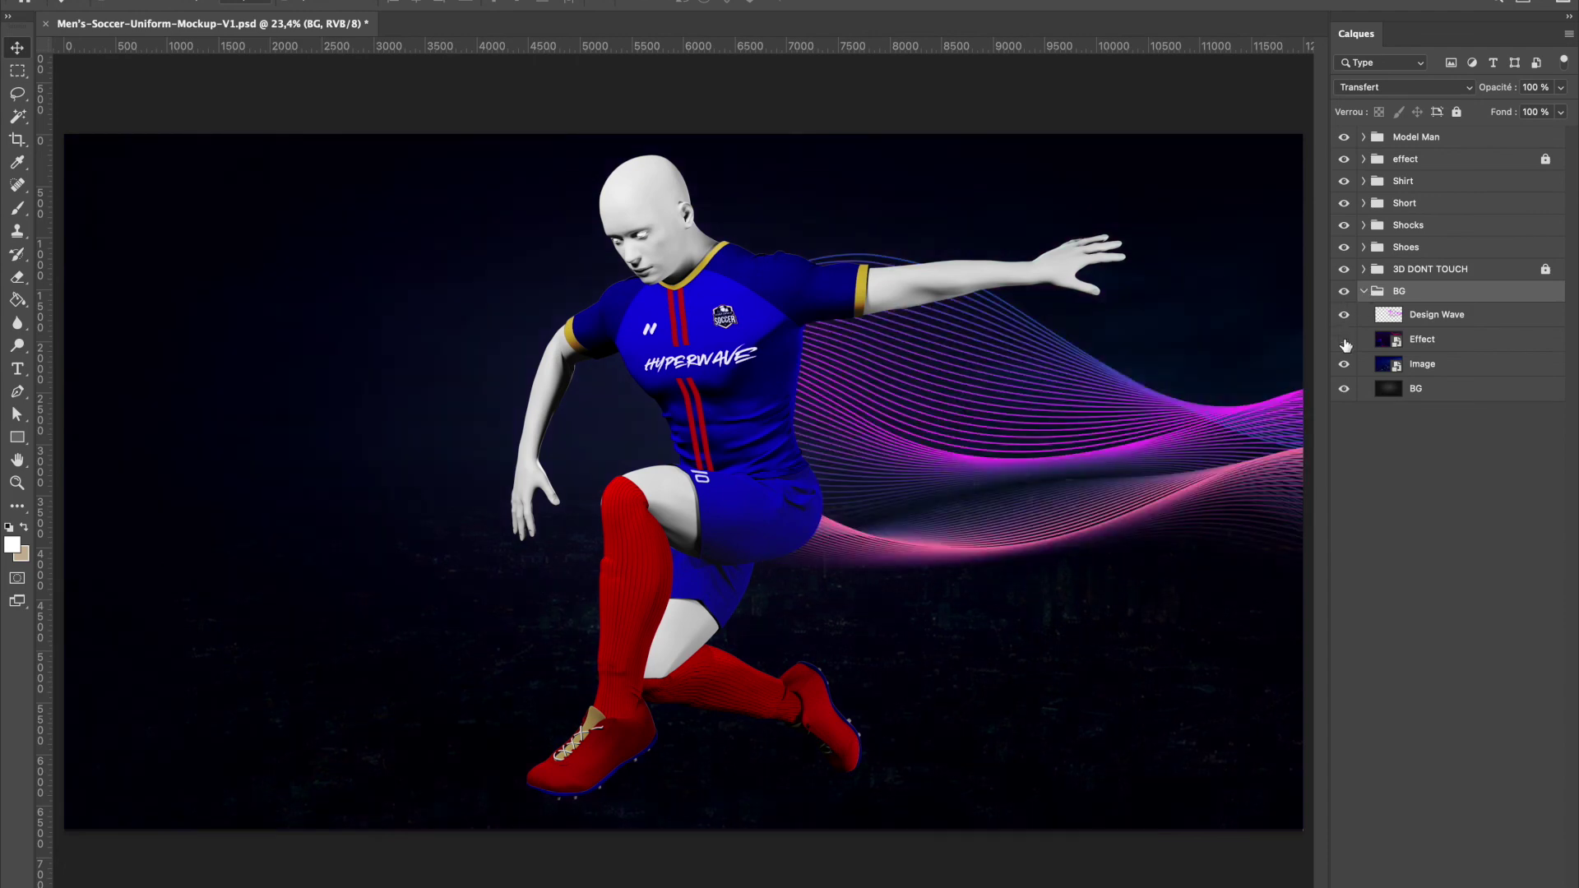
pyautogui.click(1345, 341)
pyautogui.click(1345, 365)
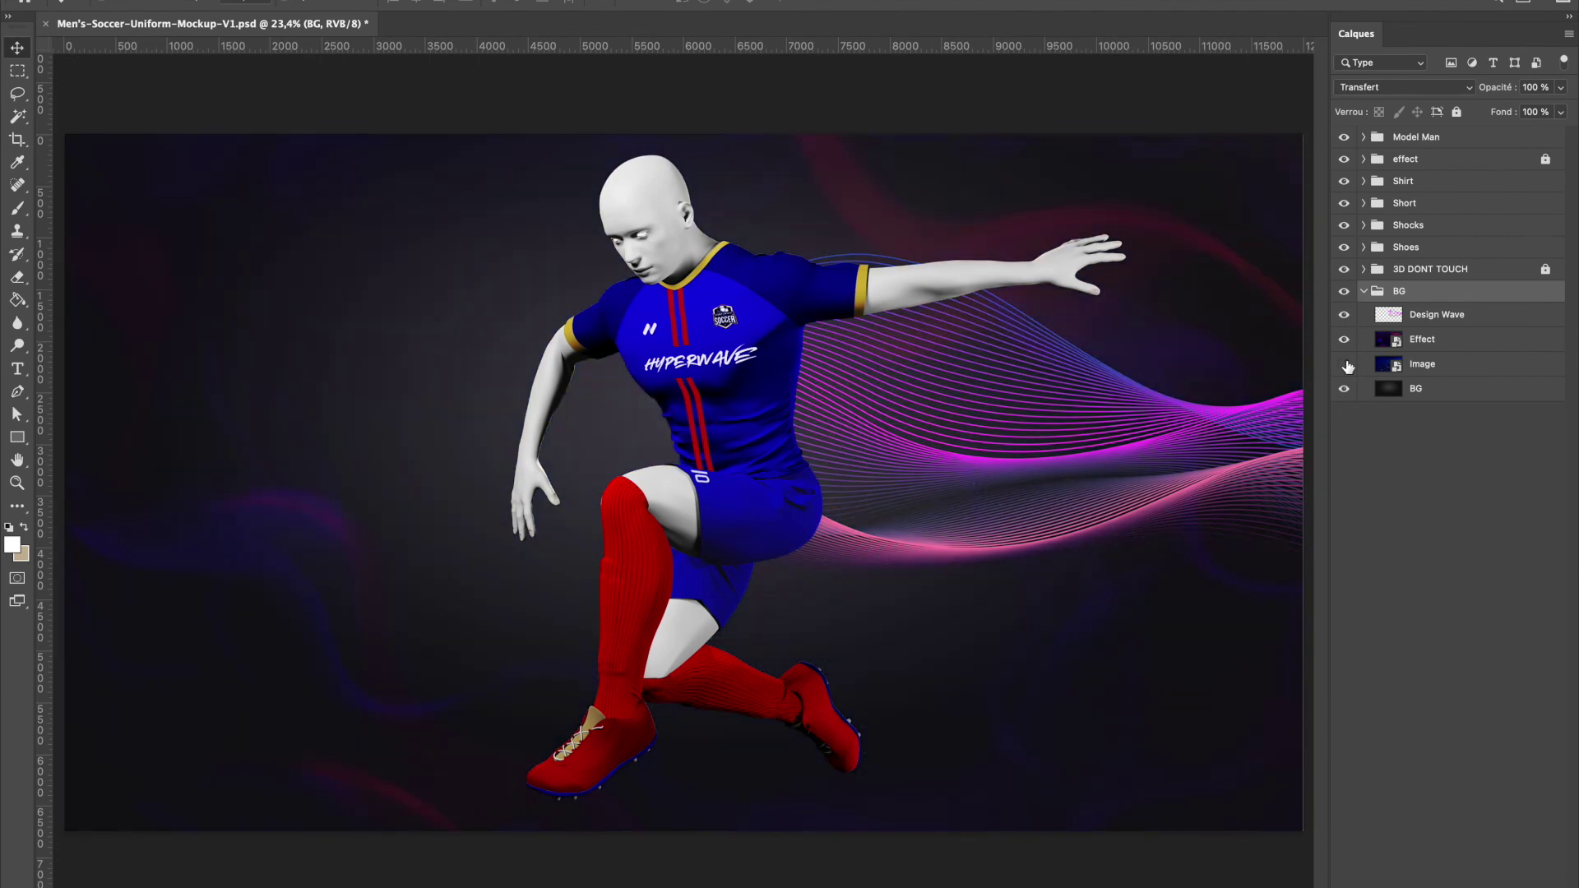
pyautogui.click(1346, 365)
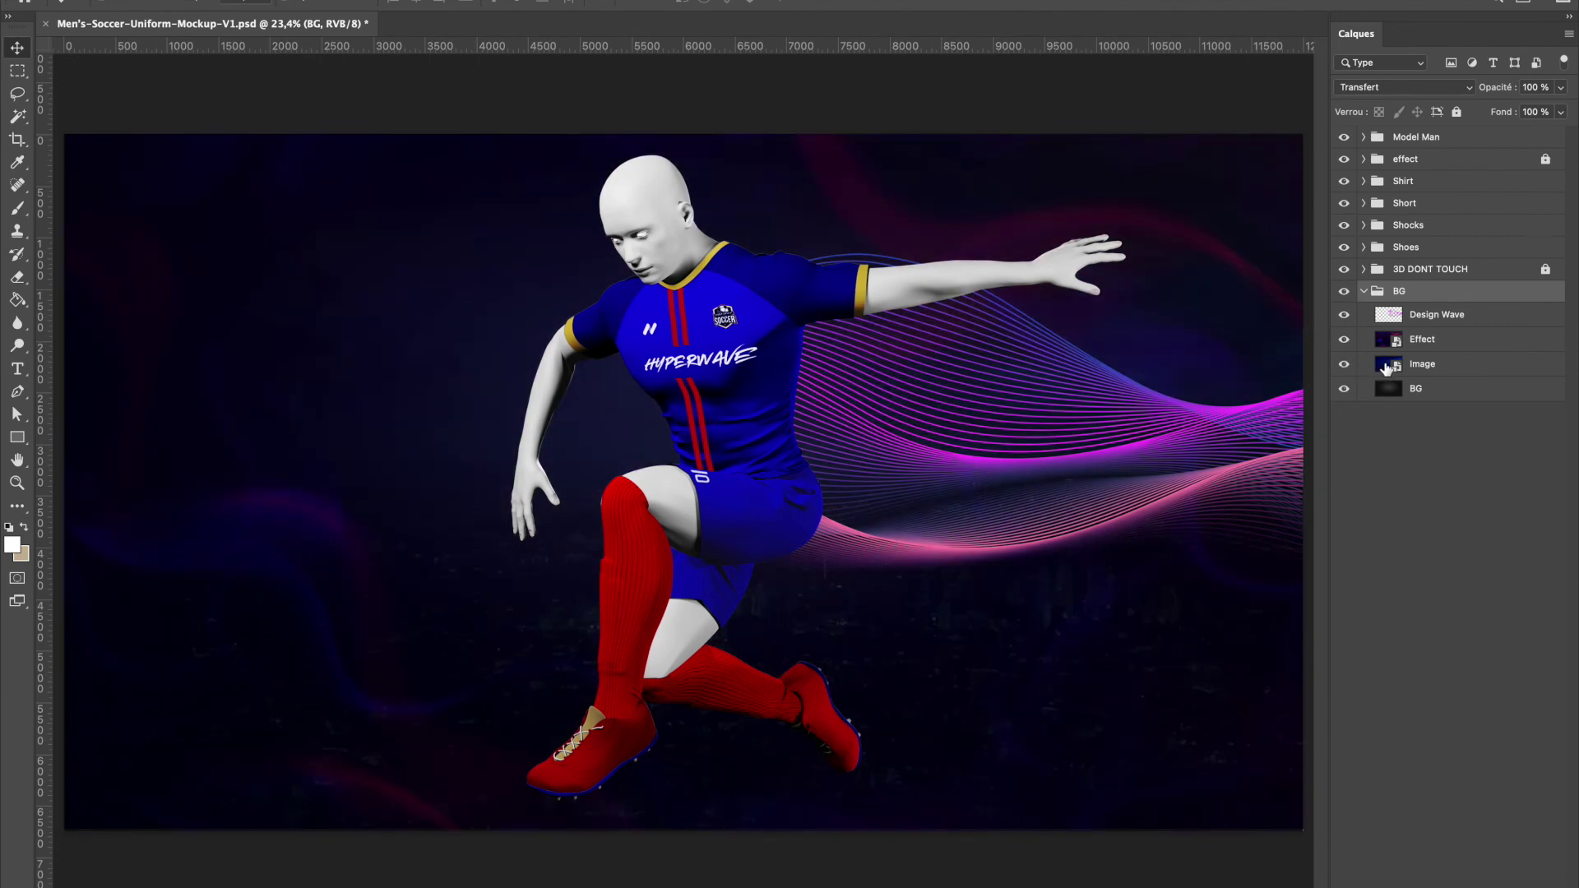
# - Open the contents of the BG group's Image smart object to view the background picture, then close that document
pyautogui.click(1386, 367)
pyautogui.doubleClick(1386, 368)
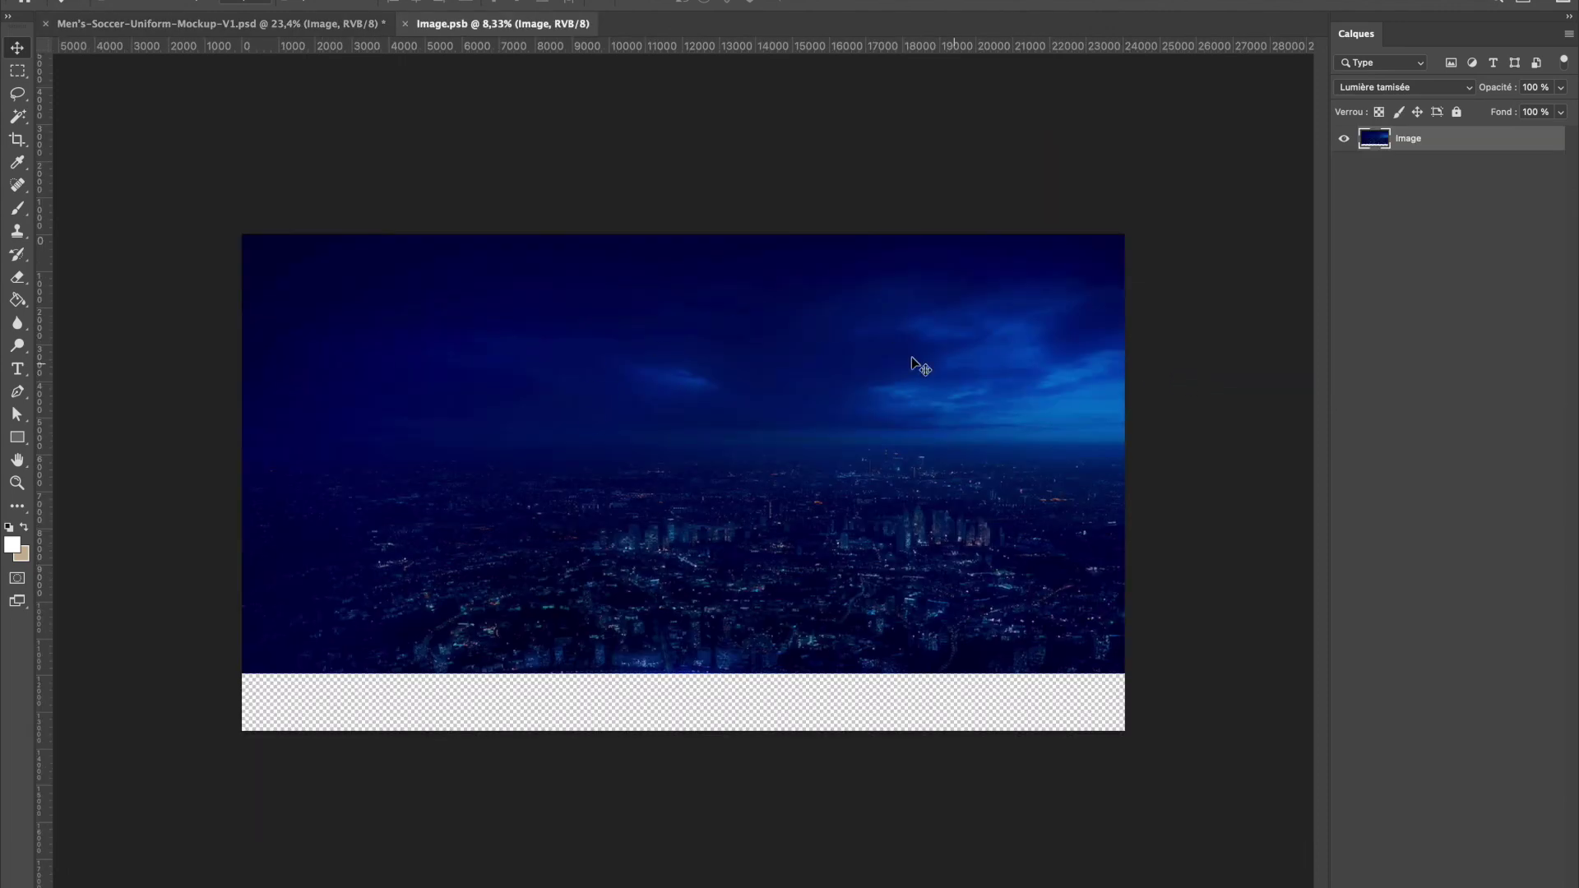
pyautogui.click(405, 23)
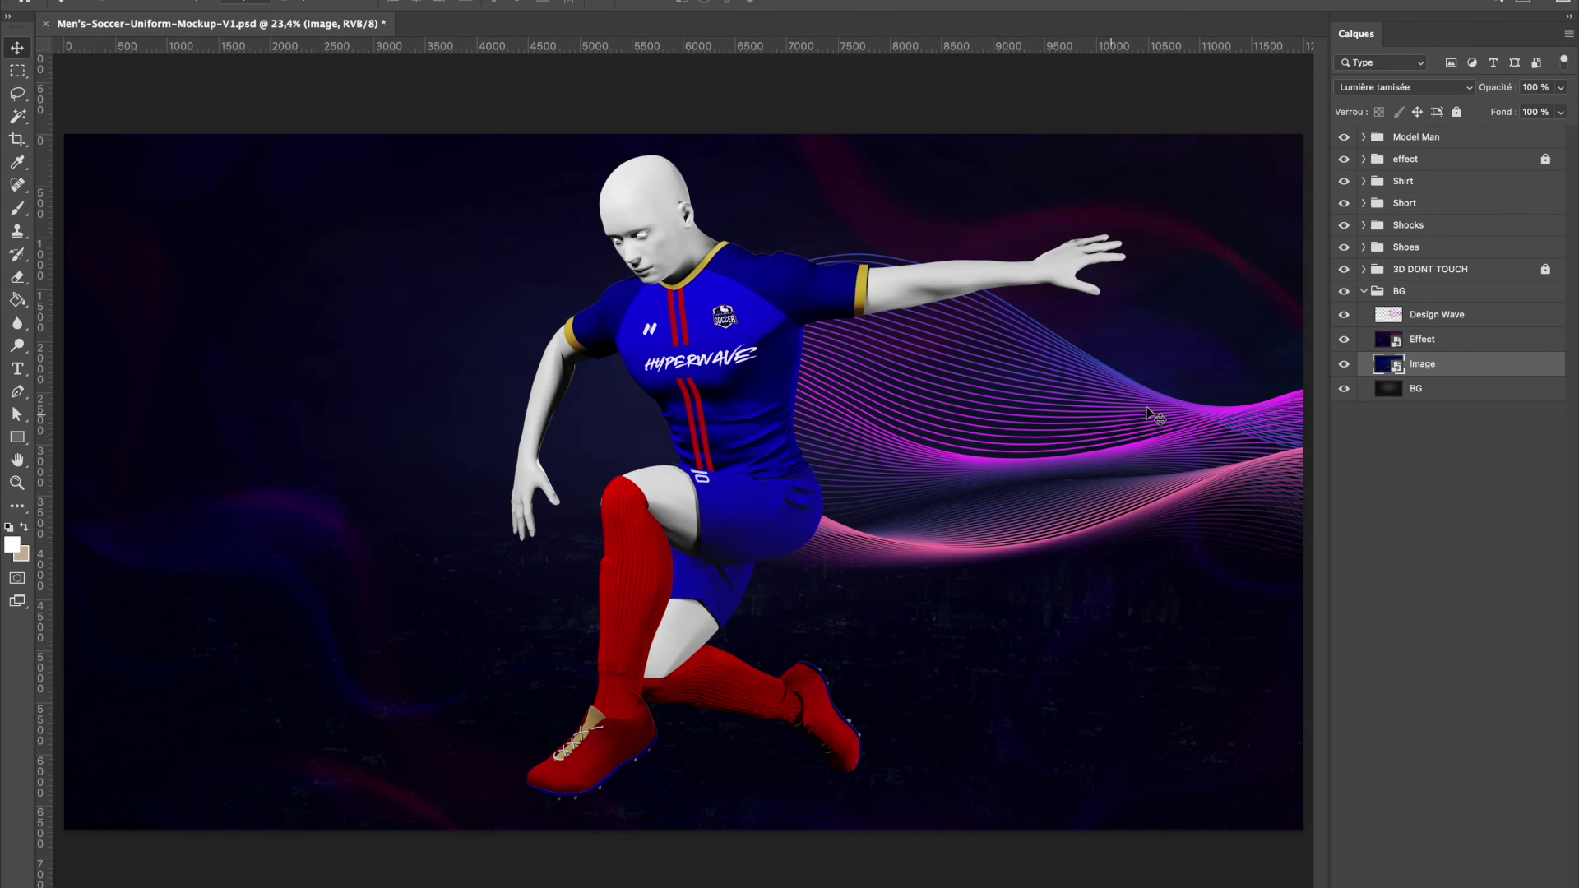